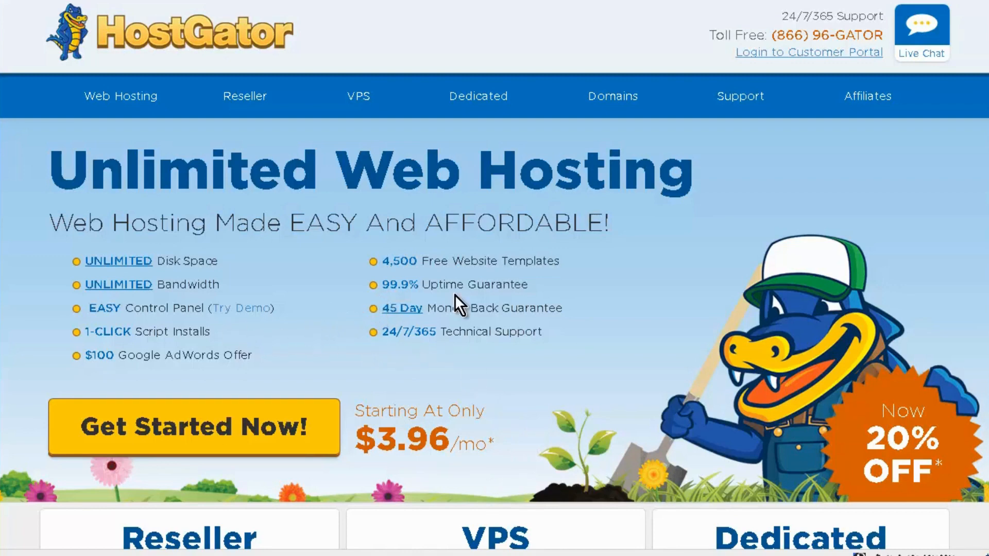
- Go to HostGator's Web Hosting plans page from the top navigation
scroll(455, 295, down, 8)
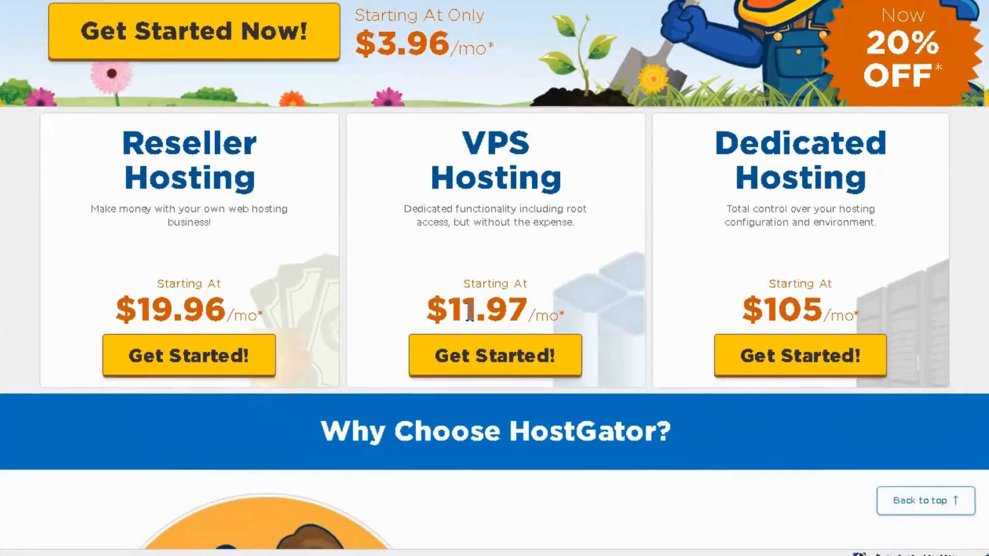
scroll(625, 258, up, 6)
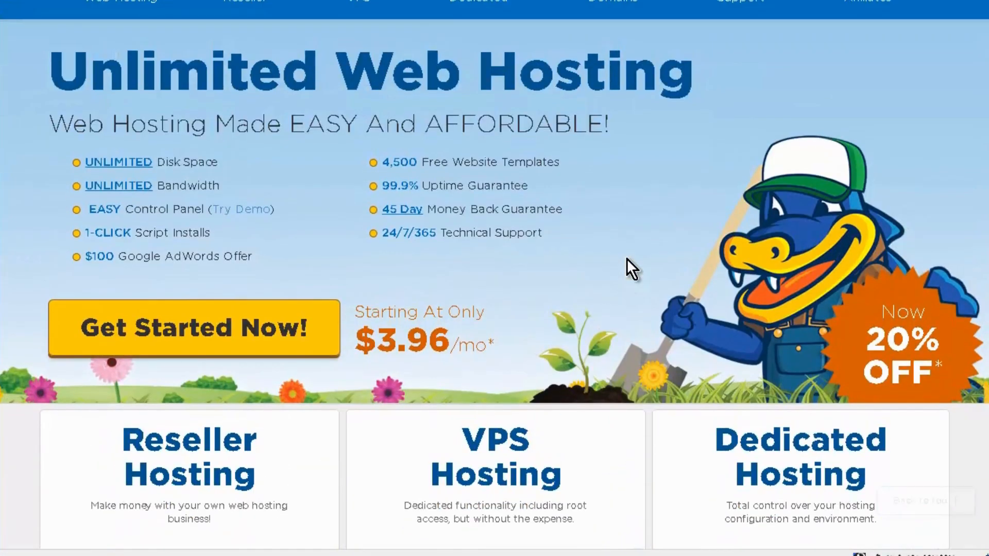
scroll(625, 258, up, 2)
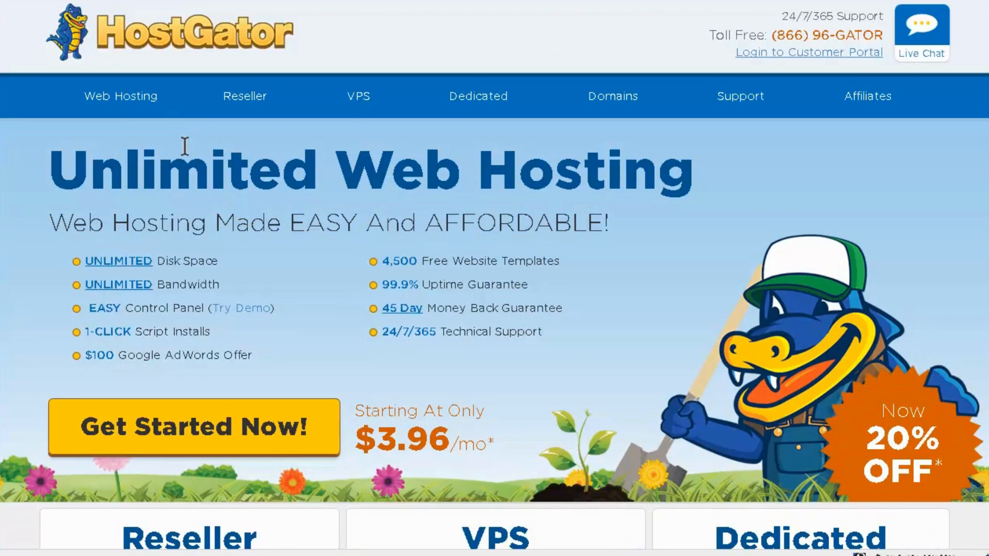
click(151, 103)
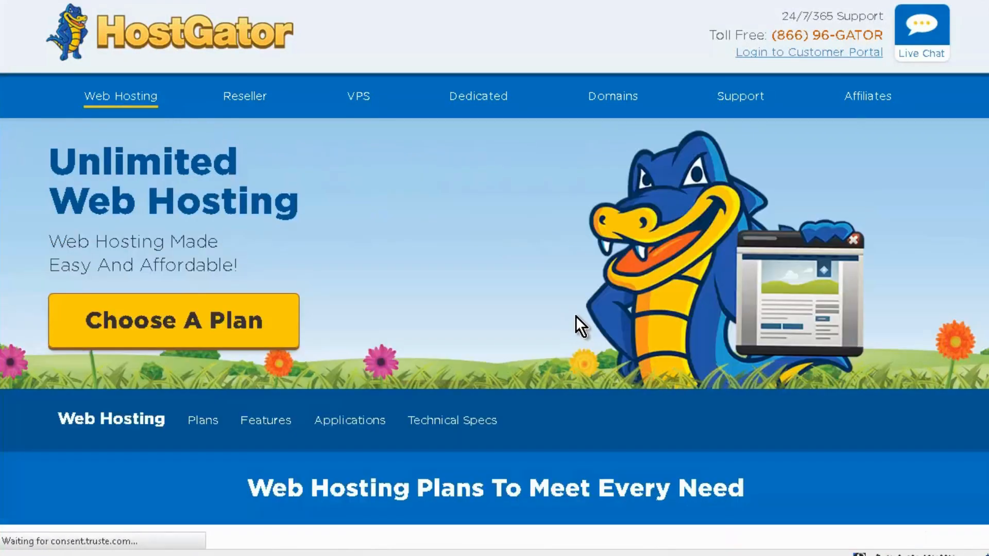
- Scroll down to the plan cards and bring up the 'Compare all plans' comparison
scroll(574, 316, down, 2)
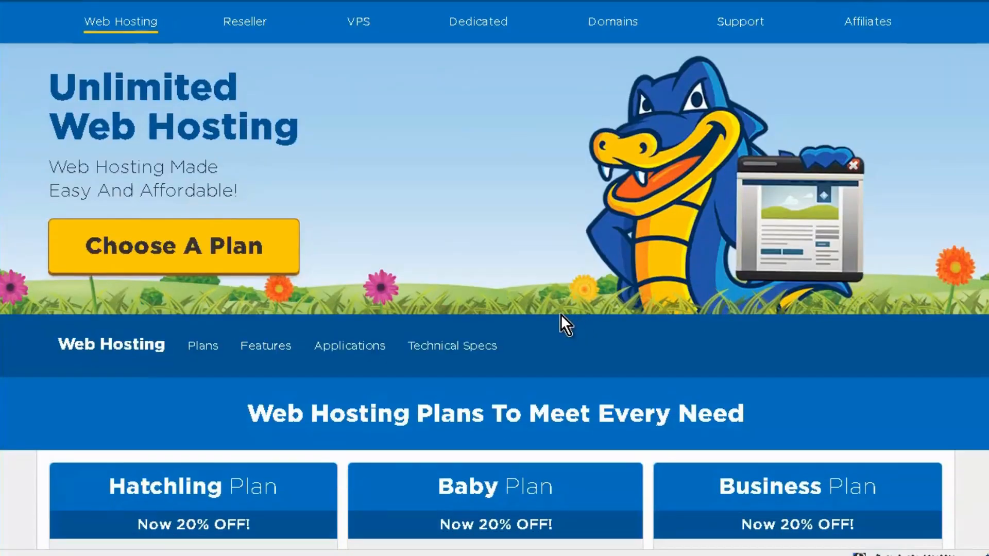
scroll(560, 322, down, 2)
scroll(500, 335, down, 2)
scroll(484, 329, down, 2)
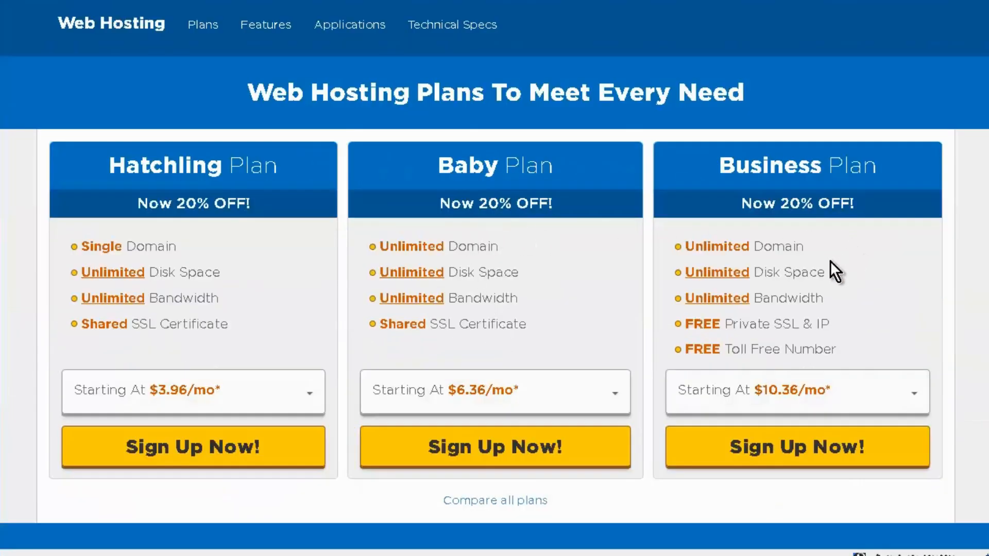
scroll(428, 159, down, 4)
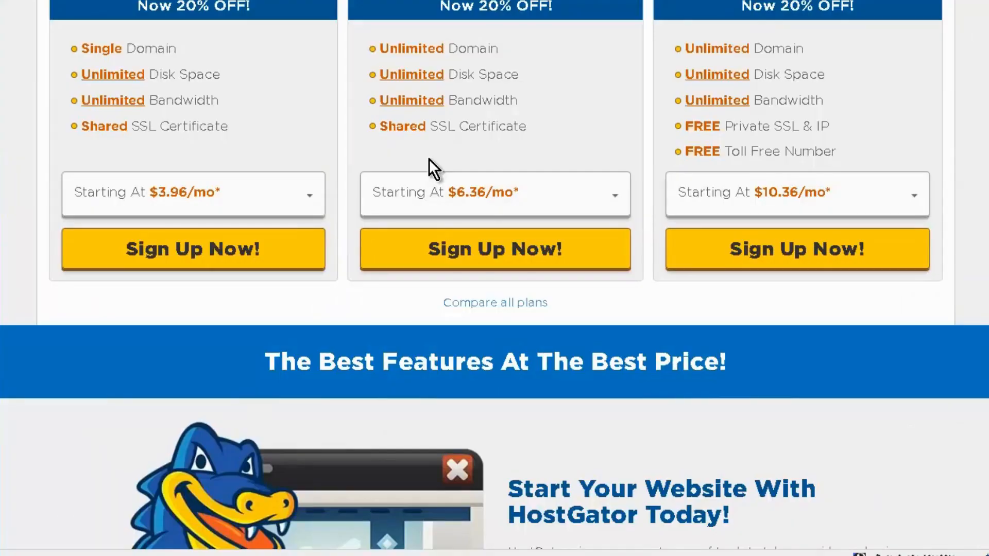
scroll(567, 274, down, 1)
scroll(561, 276, up, 1)
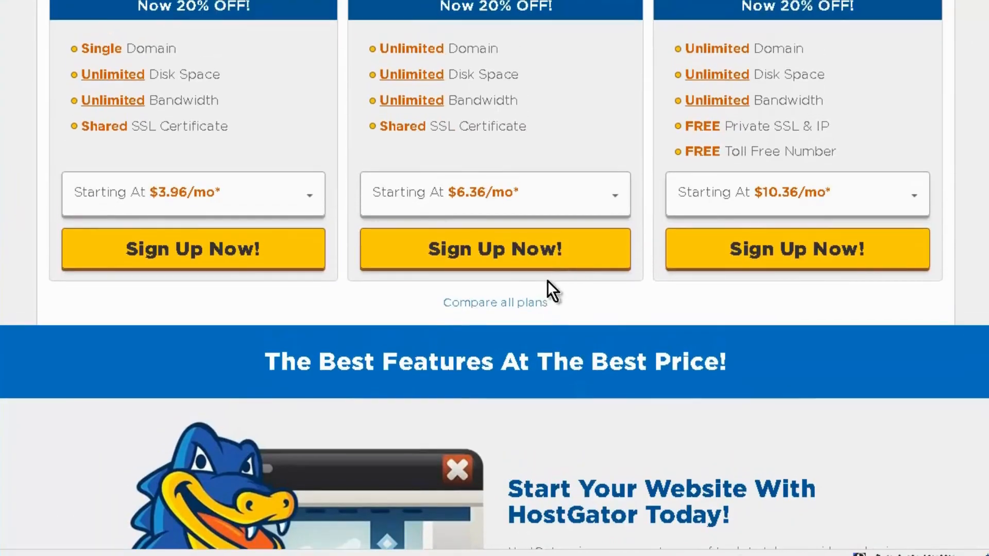
click(511, 301)
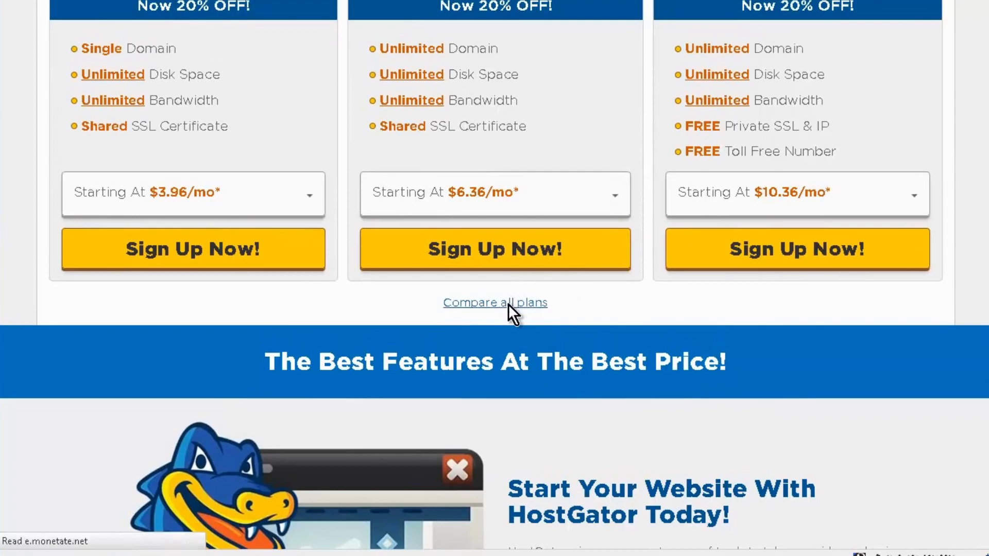
scroll(520, 301, down, 4)
scroll(499, 315, down, 10)
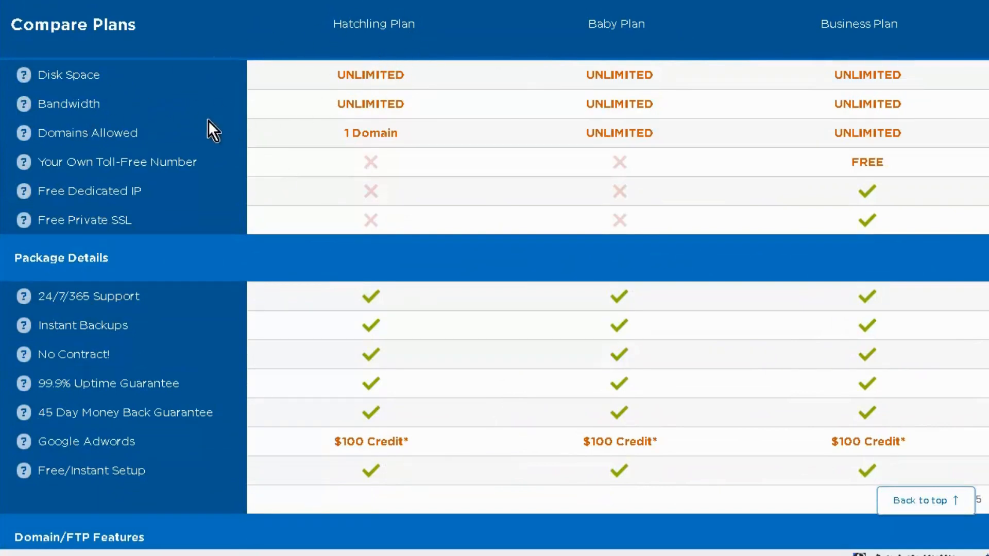
- Scroll through the Hatchling, Baby and Business feature table, then to cPanel's Software/Services
scroll(208, 120, up, 2)
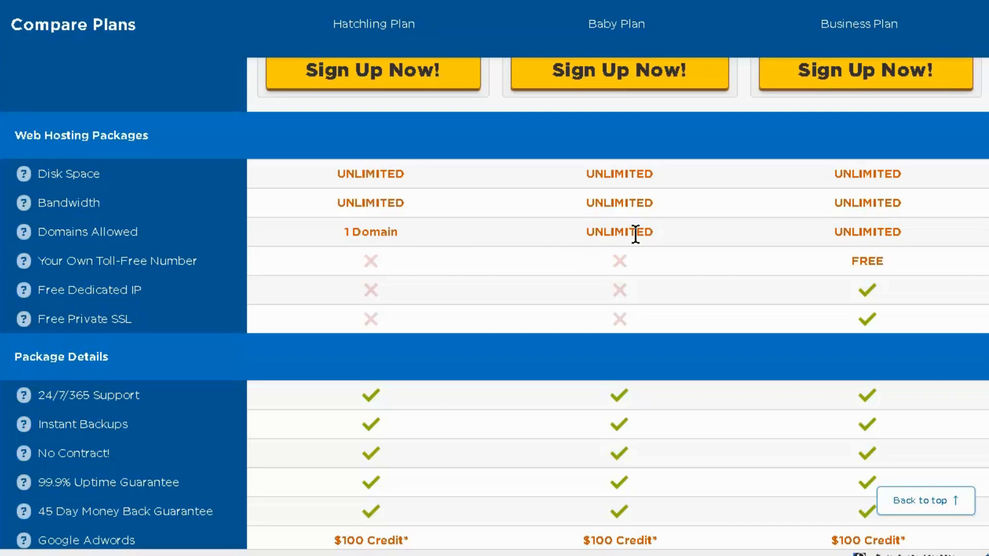
scroll(636, 234, down, 10)
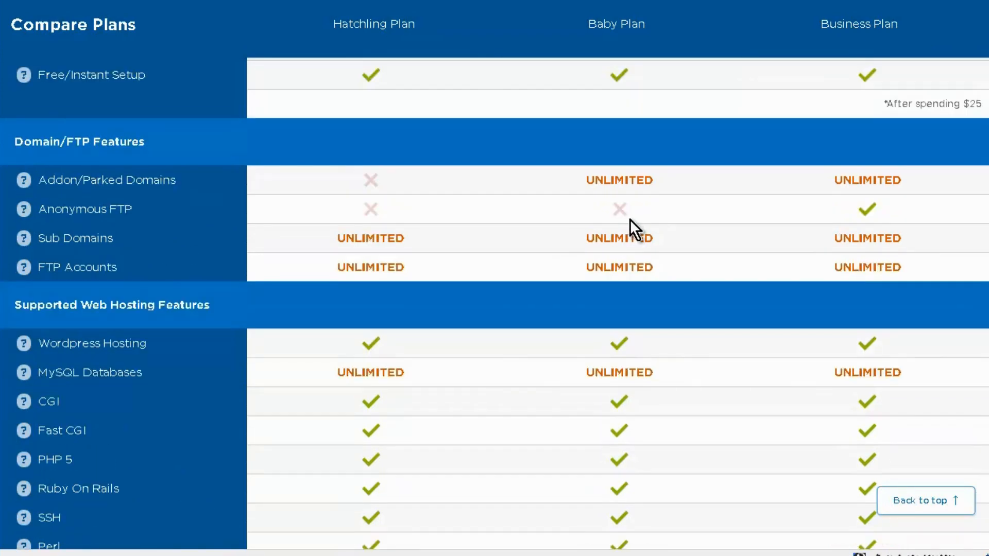
scroll(629, 219, down, 7)
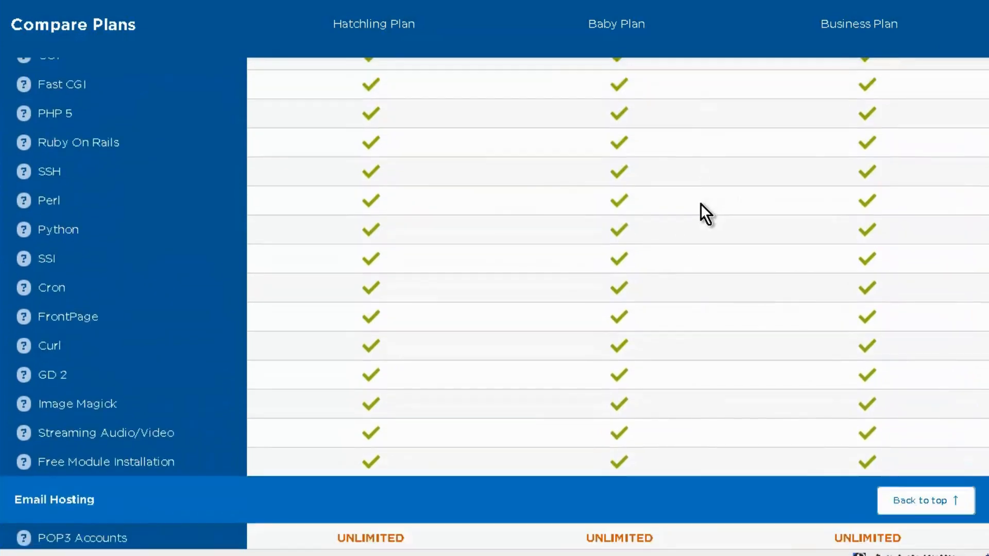
scroll(701, 203, down, 5)
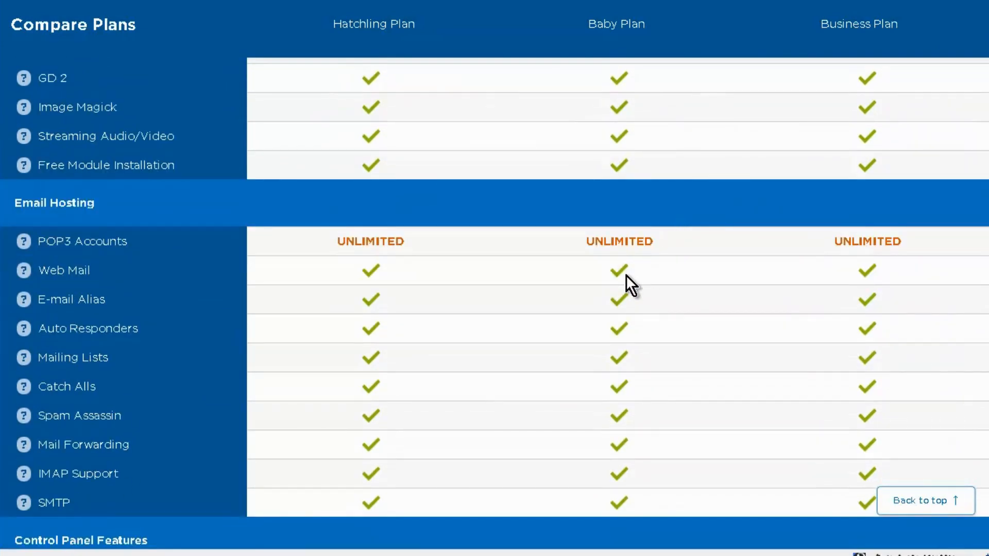
scroll(656, 306, up, 15)
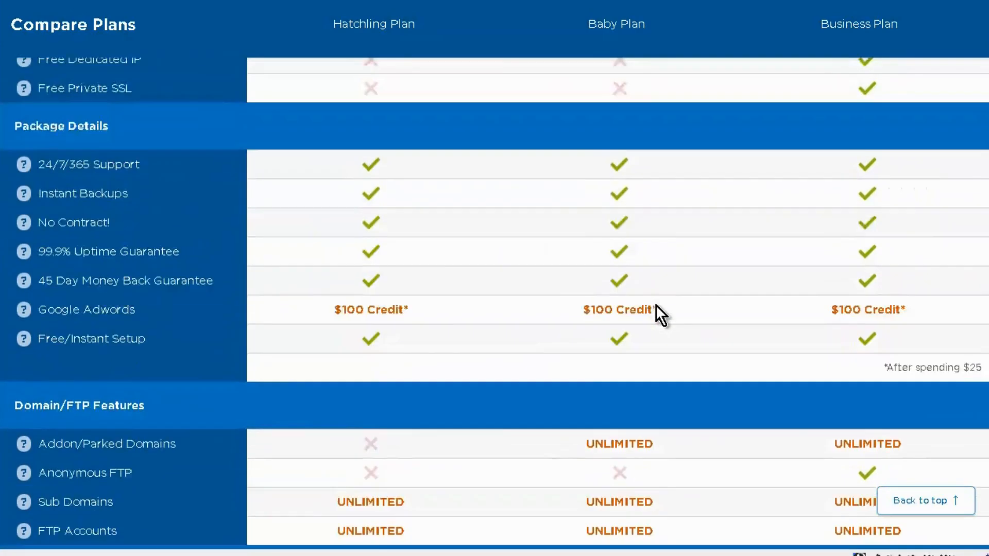
scroll(656, 304, up, 5)
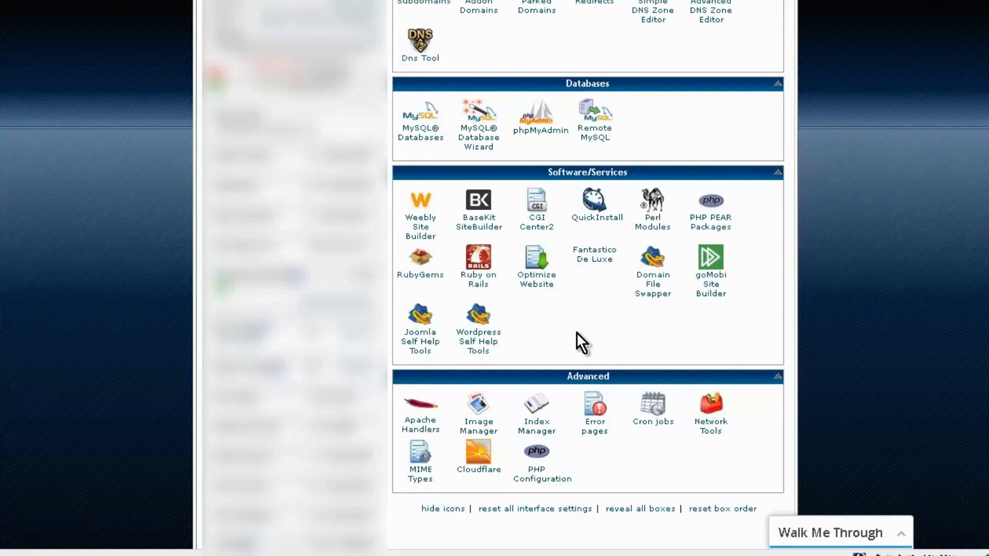
- Launch QuickInstall from Software/Services and choose WordPress under Blog Software
click(592, 202)
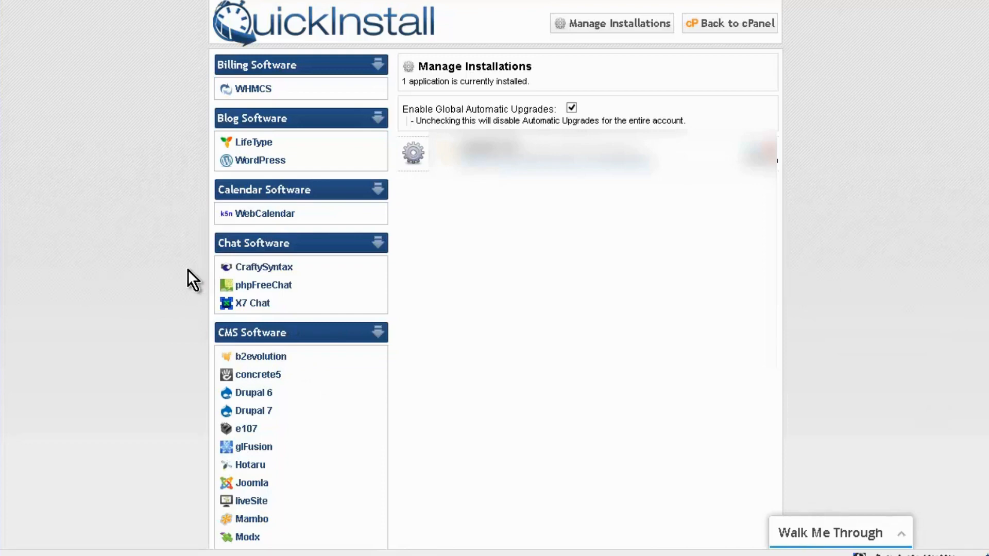
click(274, 163)
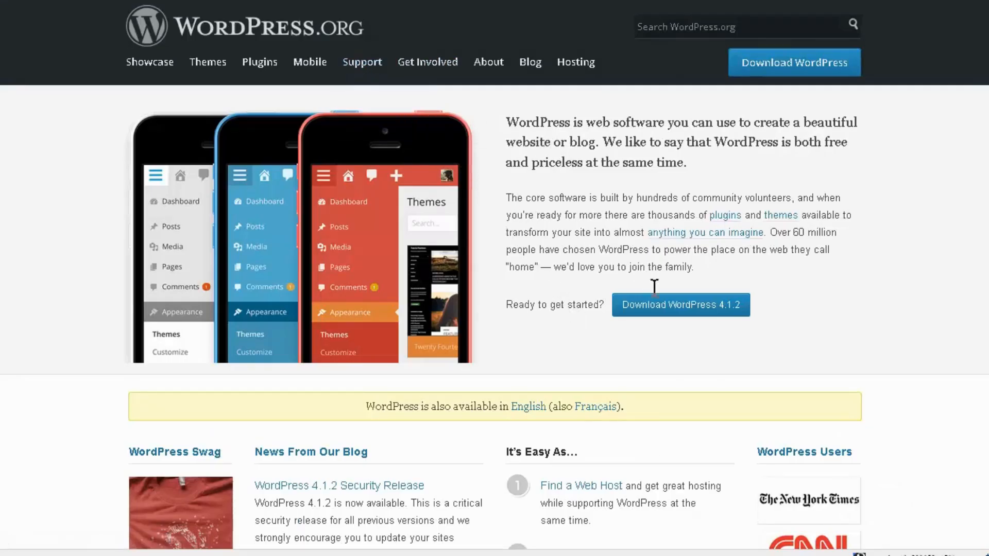
- Download the WordPress 4.1.2 zip package from WordPress.org and save it to disk
click(684, 308)
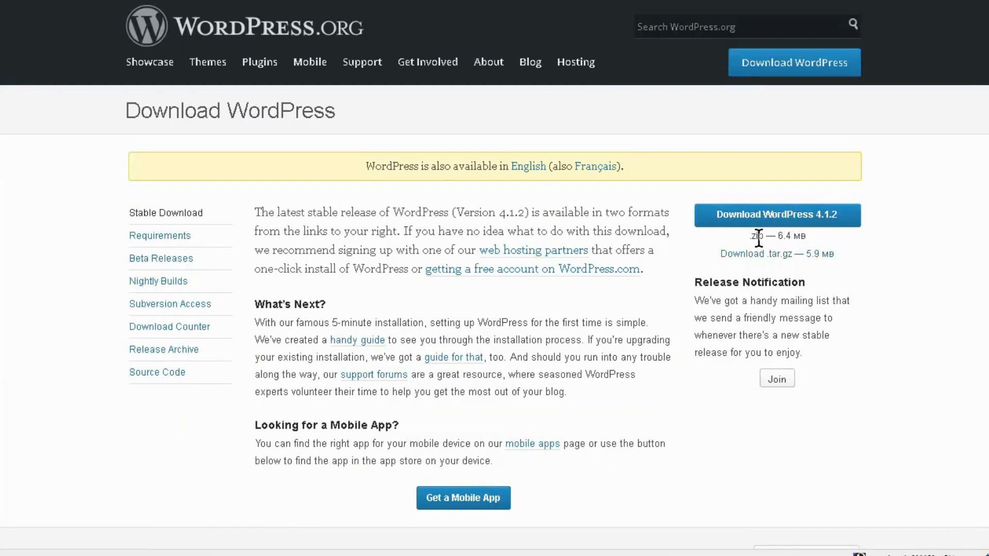
click(819, 225)
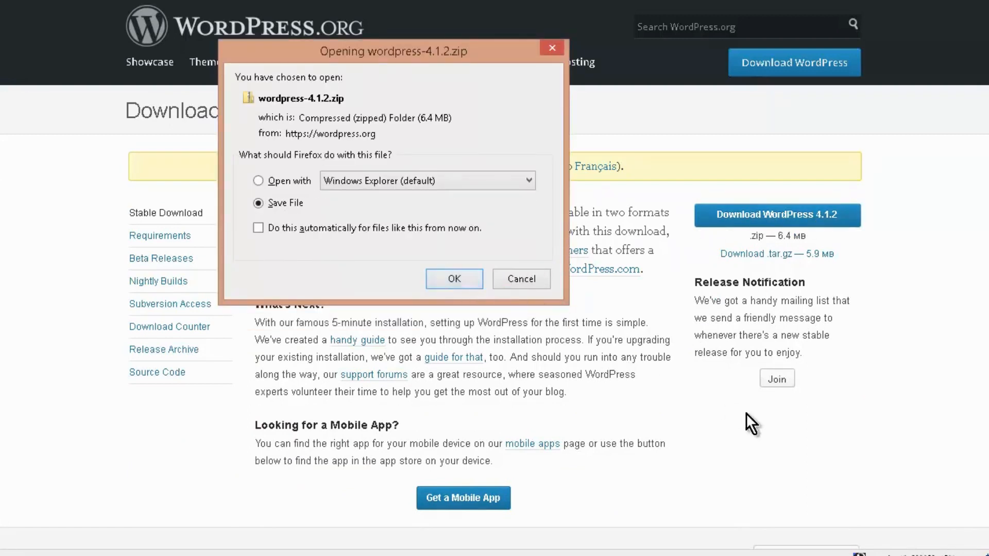
click(454, 279)
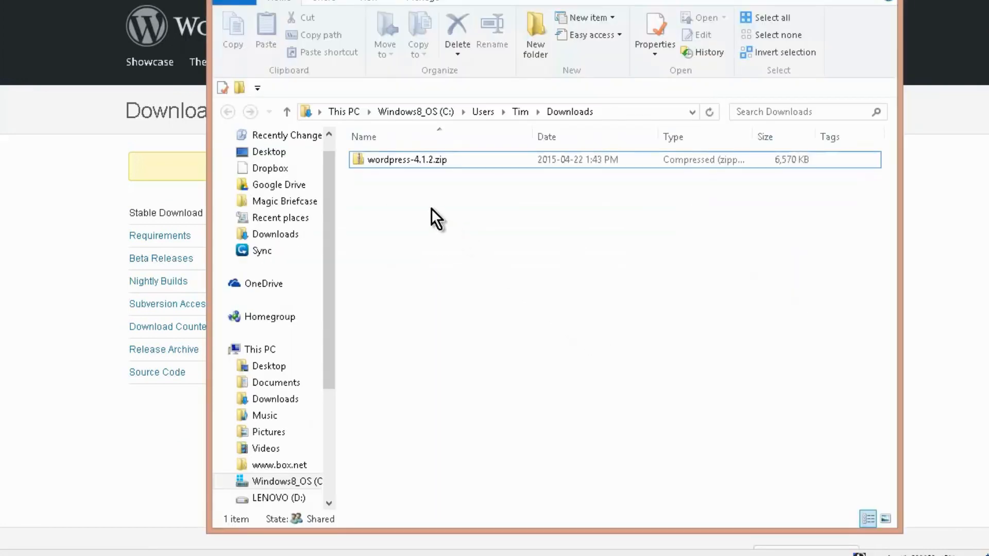
- Bring up the 7-Zip context submenu for wordpress-4.1.2.zip in Downloads
click(407, 159)
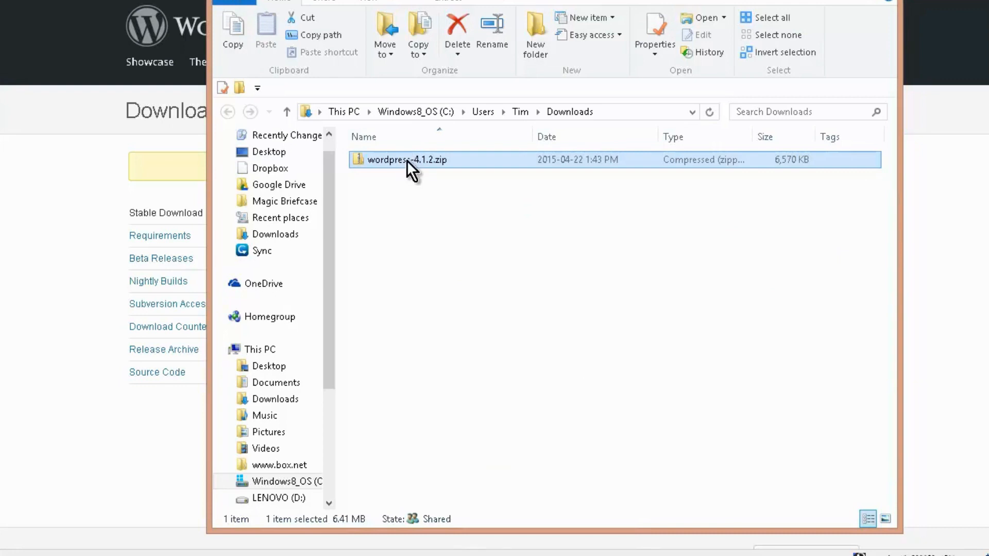
right_click(406, 159)
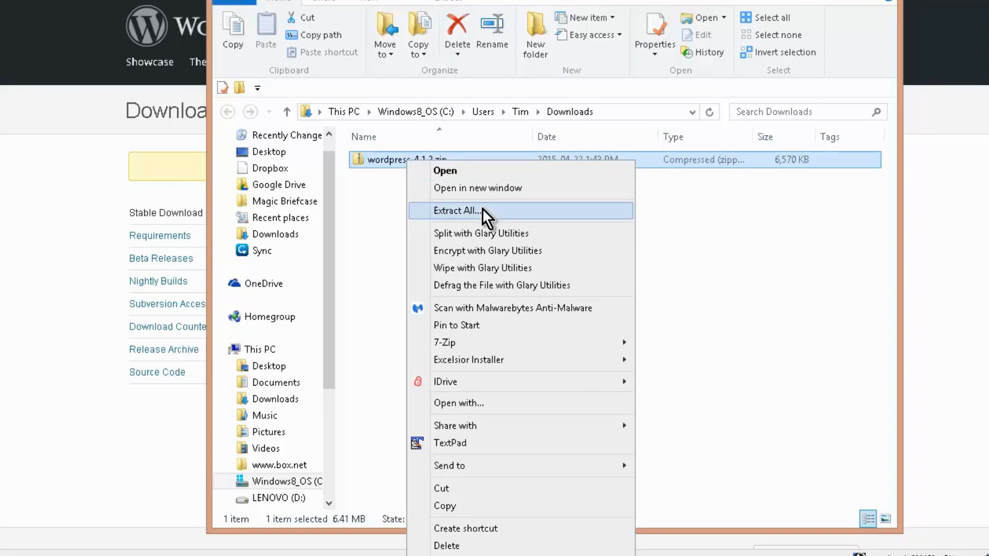
mouse_move(485, 342)
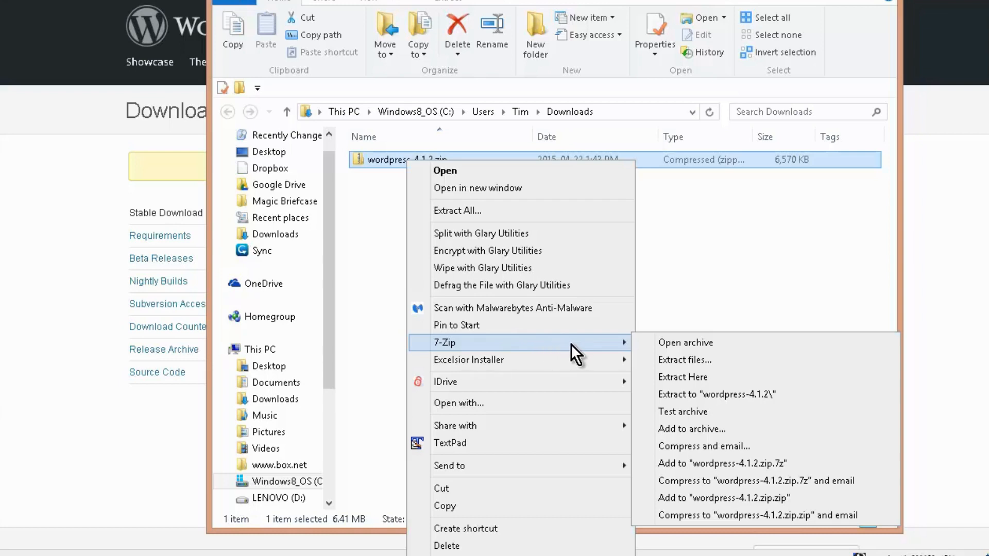
- Extract wordpress-4.1.2.zip with 7-Zip, browse into wordpress-4.1.2\wordpress, then switch to FileZilla
click(702, 362)
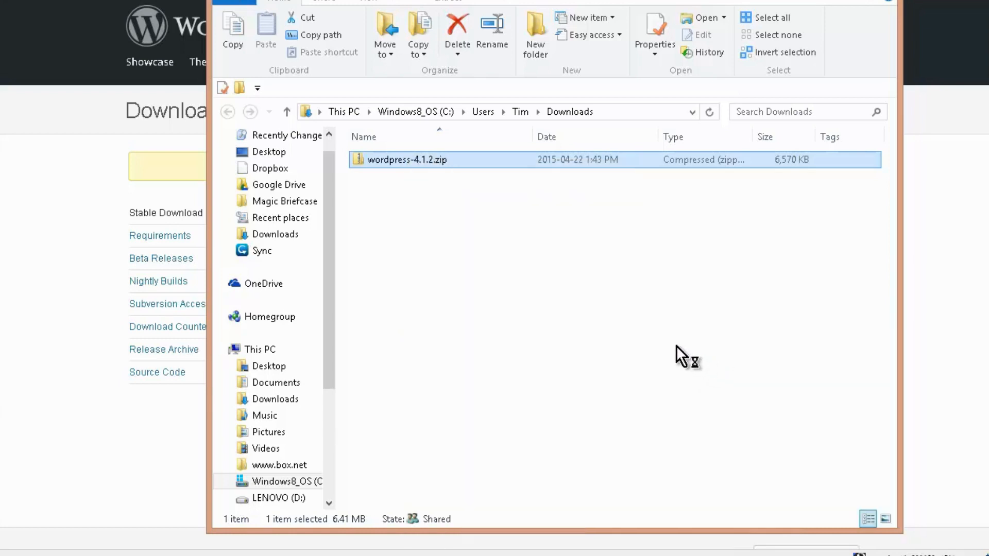
click(497, 356)
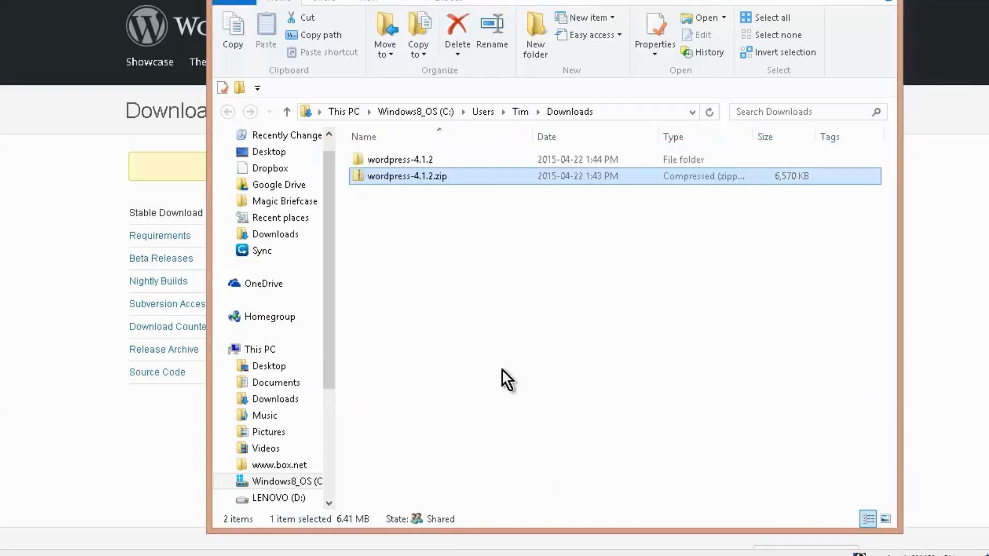
double_click(428, 157)
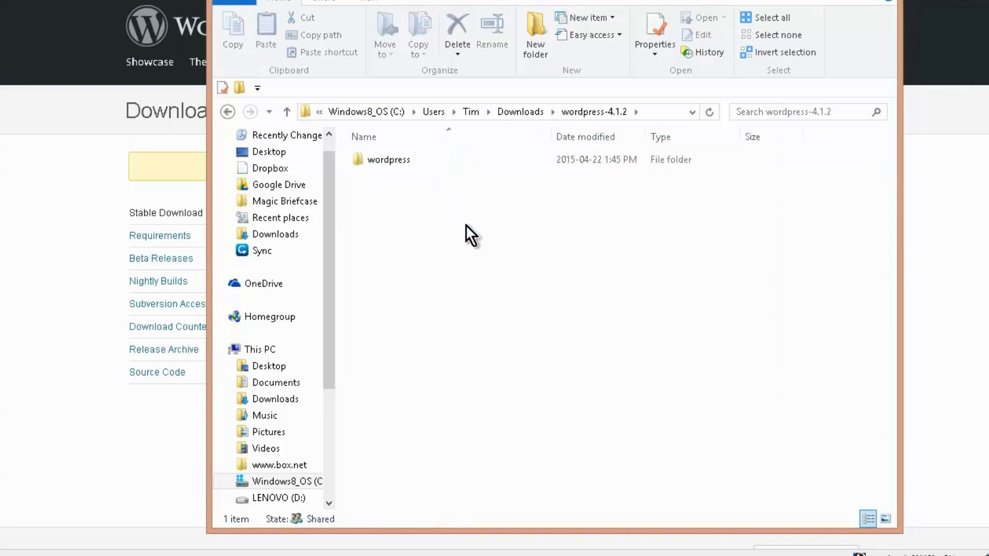
double_click(388, 165)
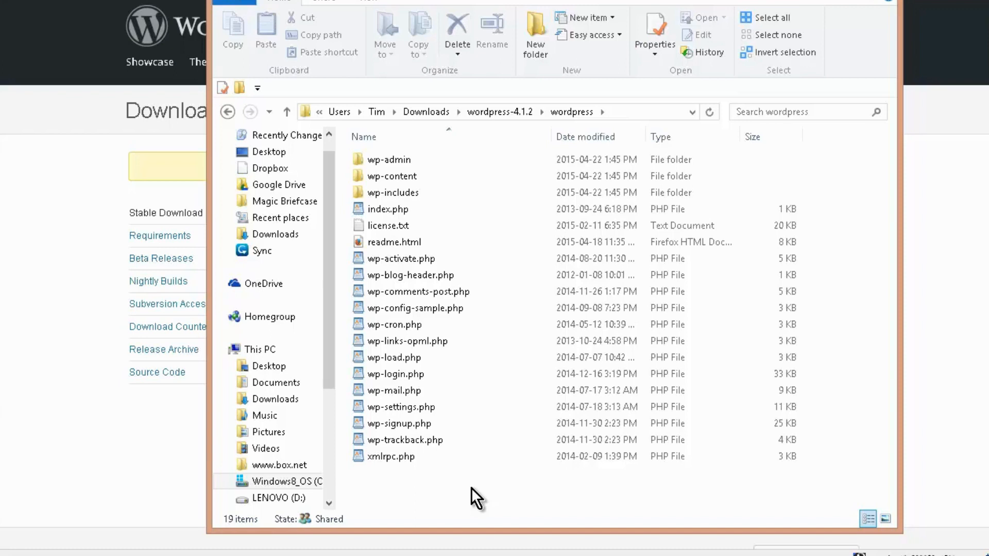
key(alt+Tab)
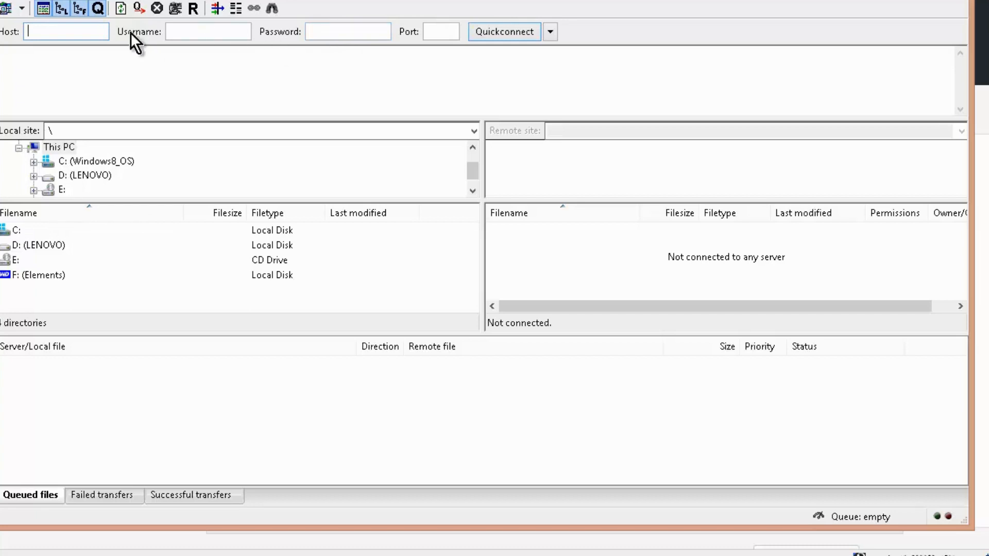
- Connect to the saved hosting server through FileZilla's Site Manager
click(13, 2)
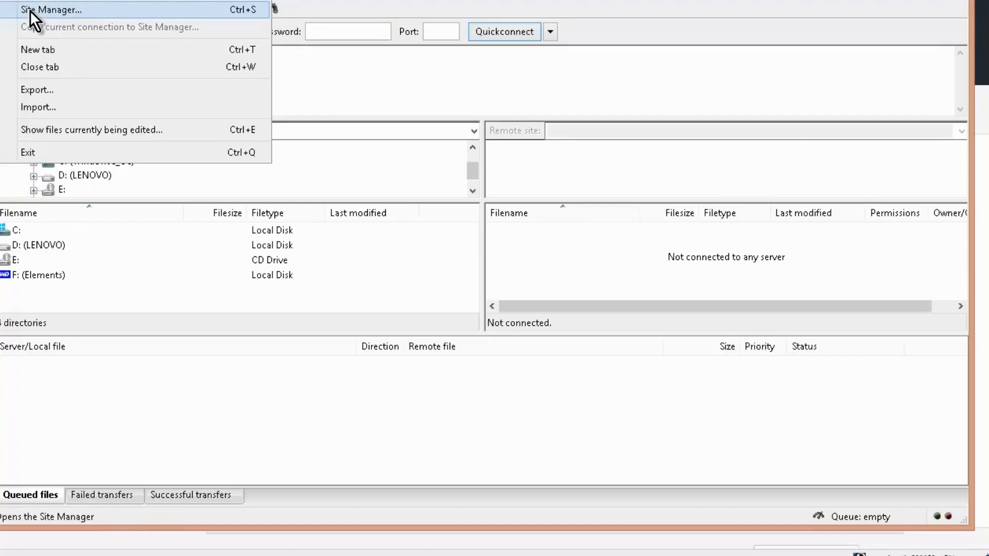
click(345, 104)
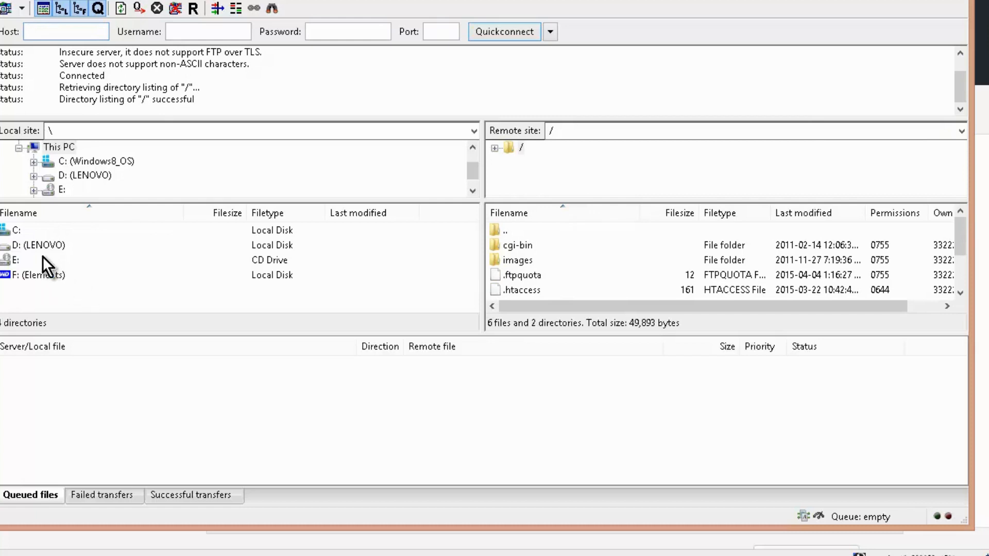
- Browse the local pane on C: to the Downloads\wordpress-4.1.2\wordpress folder
click(26, 230)
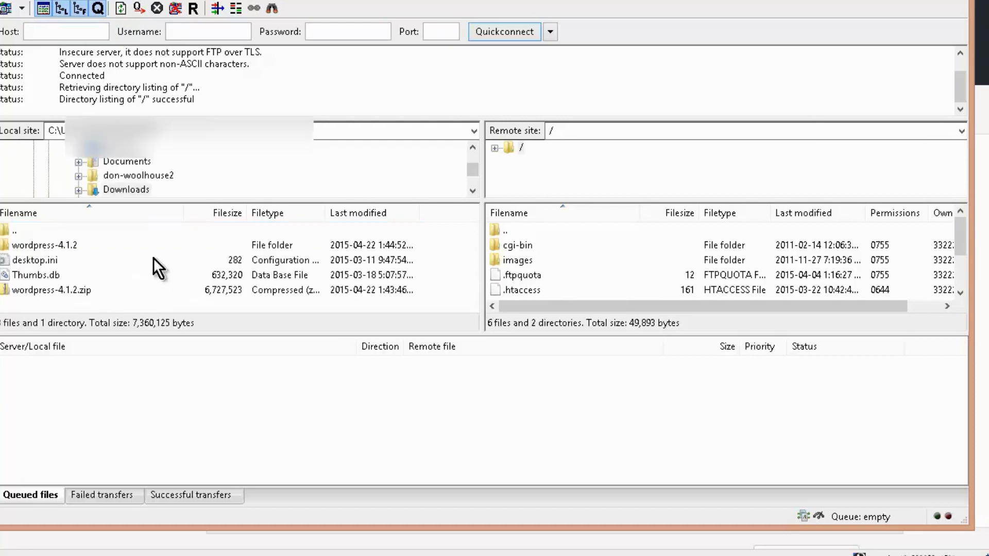
double_click(65, 244)
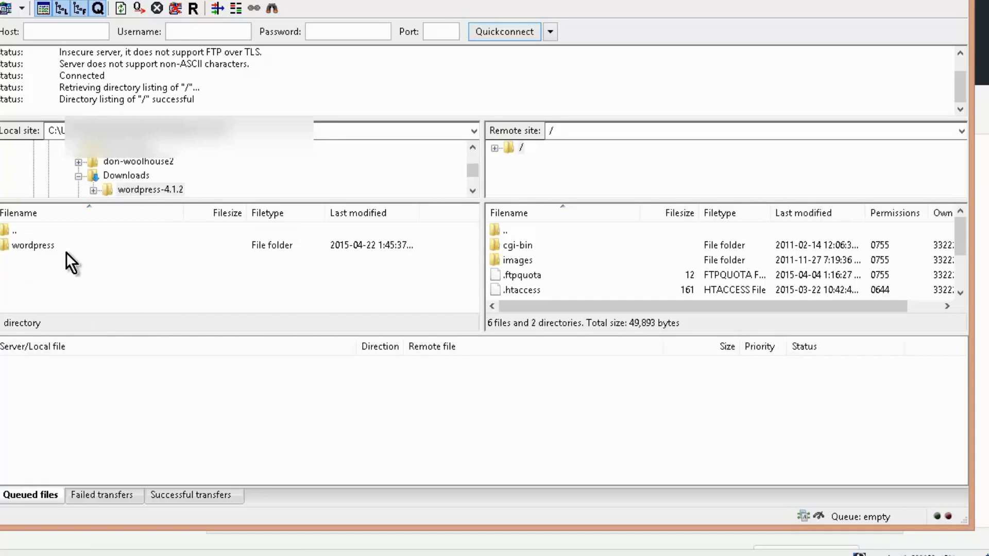
double_click(44, 247)
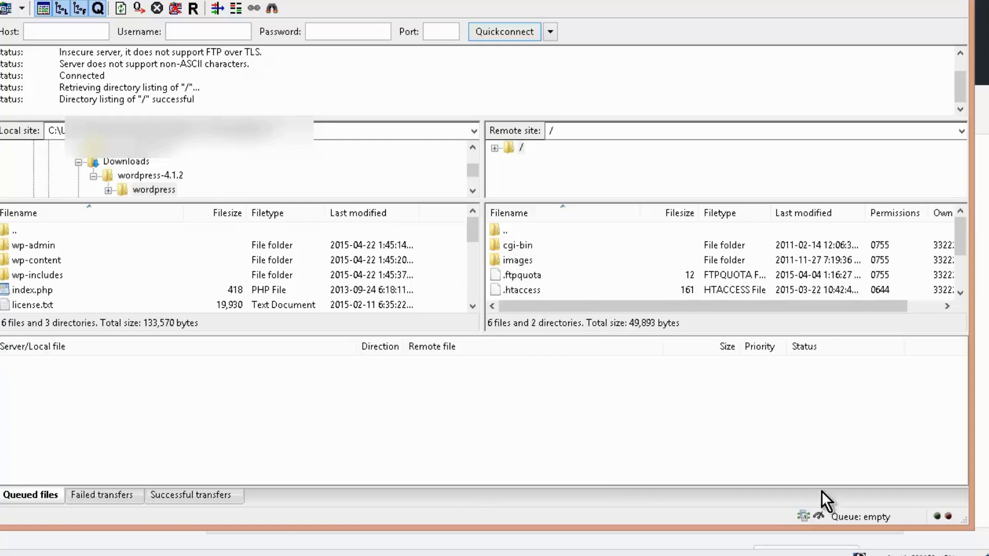
click(43, 246)
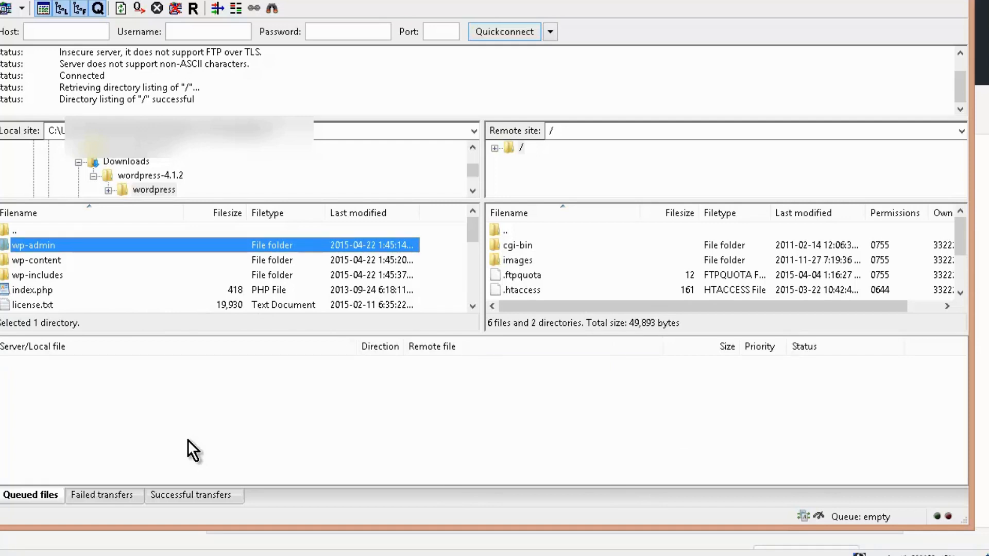
- Select all WordPress files and folders and upload them to the server root
key(ctrl+a)
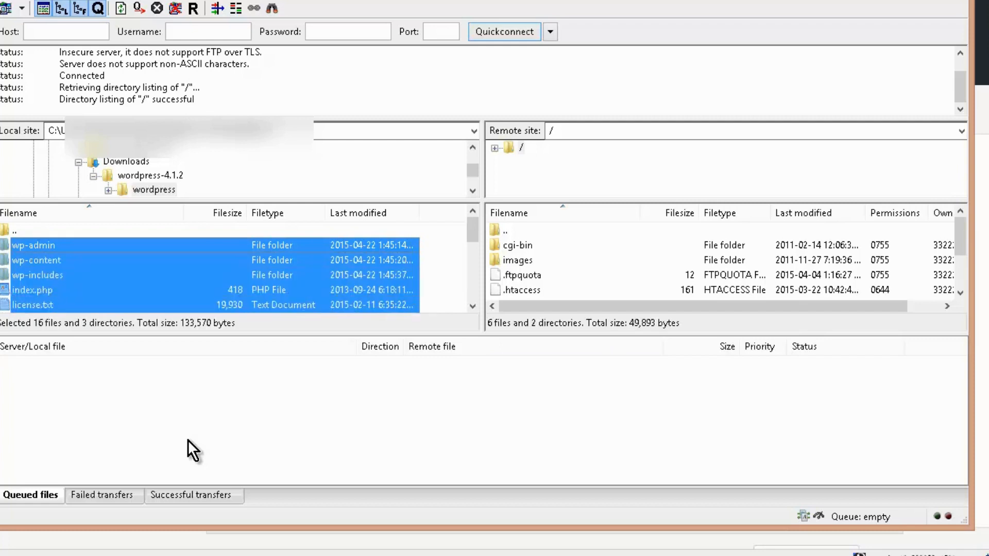
right_click(158, 260)
click(185, 270)
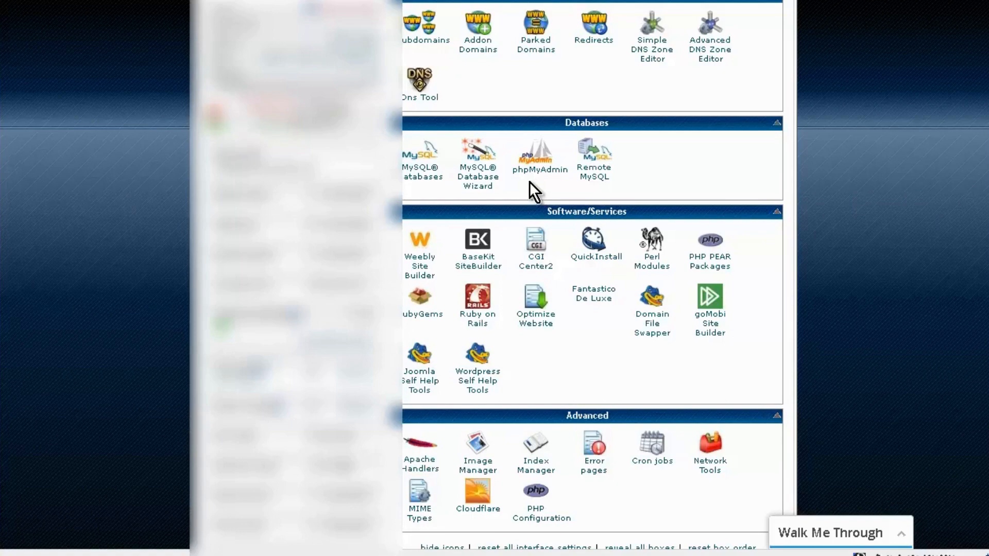
- Launch the MySQL Database Wizard from cPanel's Databases section
click(471, 154)
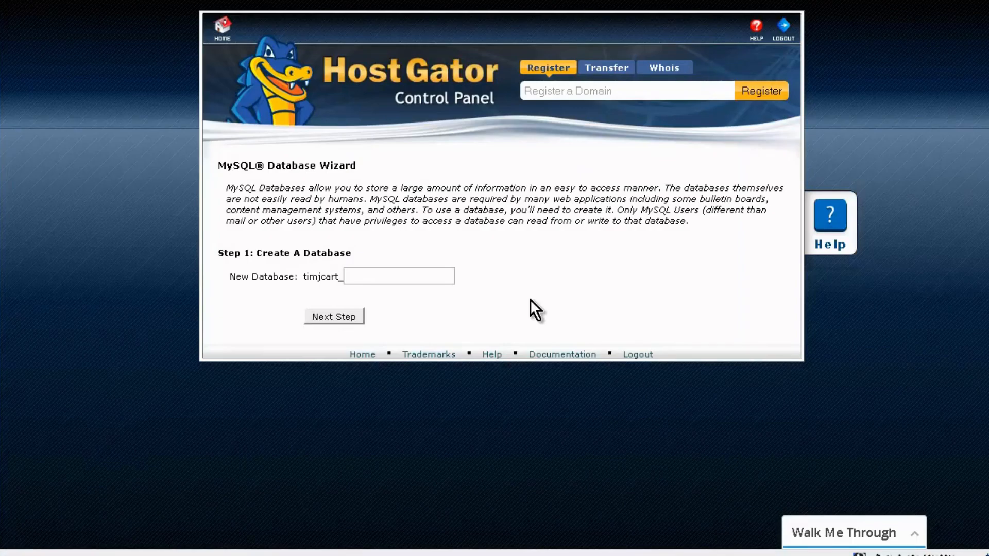
- Name the new database tst123 and advance to the database user step
text(tst123)
click(343, 321)
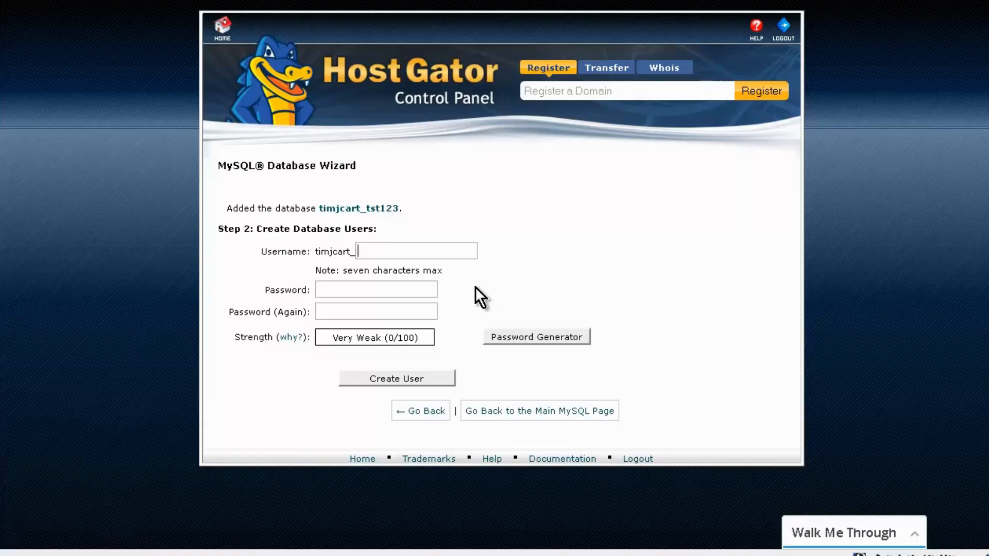
- Enter tst123 as the new database user's name
text(tst123)
- Generate a Very Strong random password and copy it
click(380, 291)
click(521, 341)
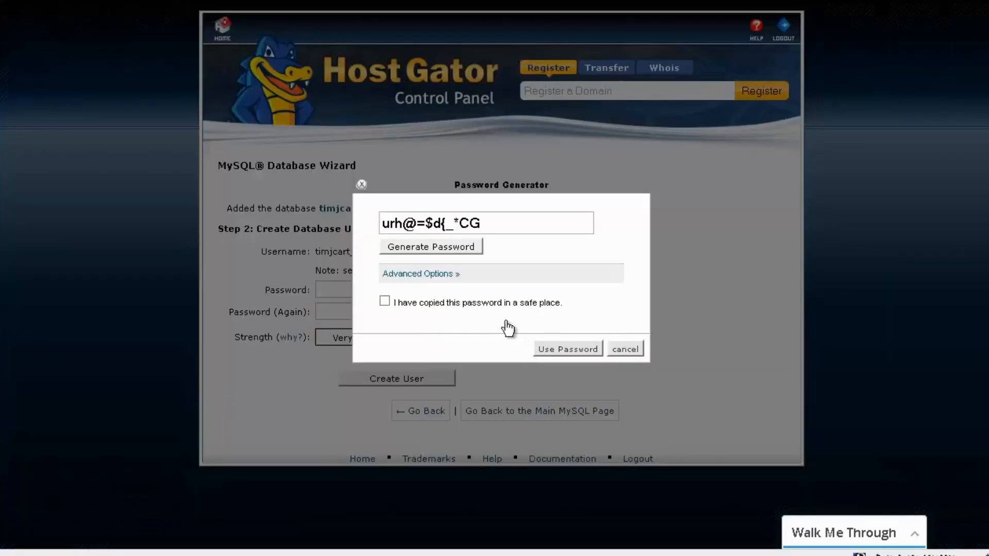
drag(494, 220, 148, 209)
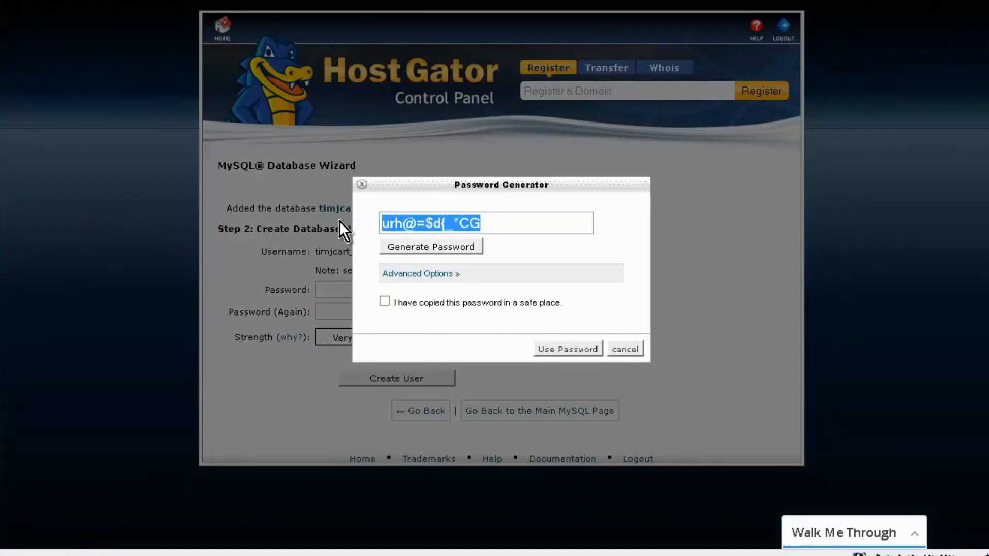
right_click(419, 228)
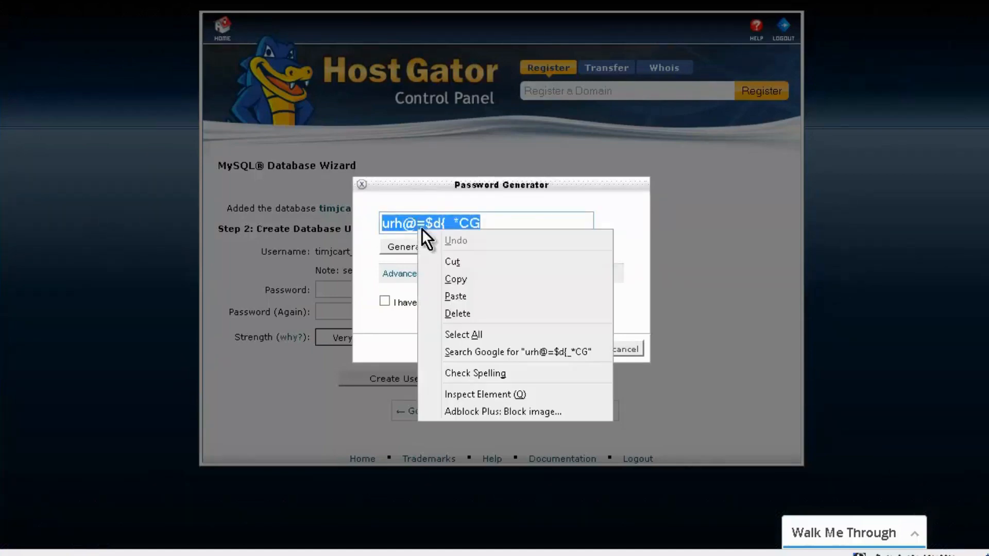
click(481, 281)
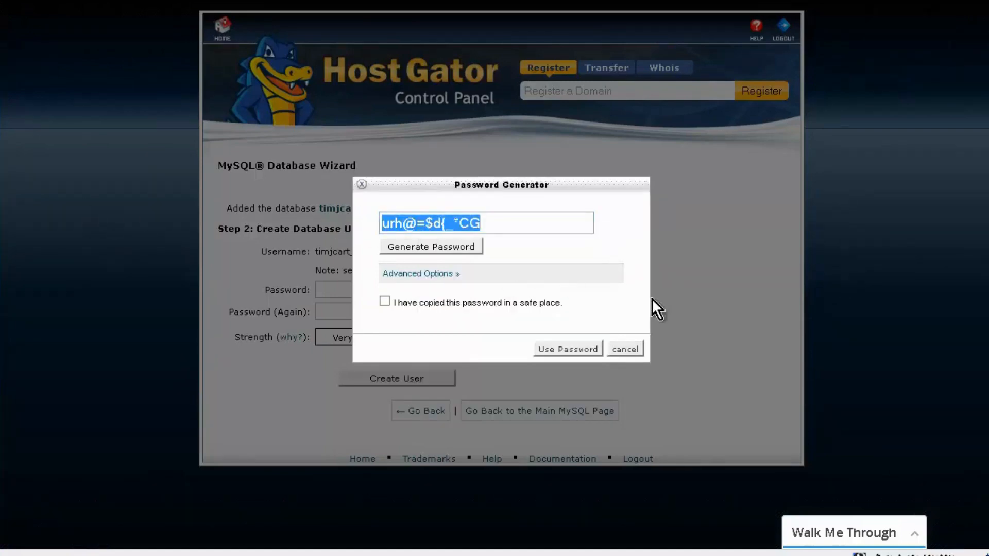
- Apply the generated password to both fields and create the database user
click(385, 301)
click(568, 350)
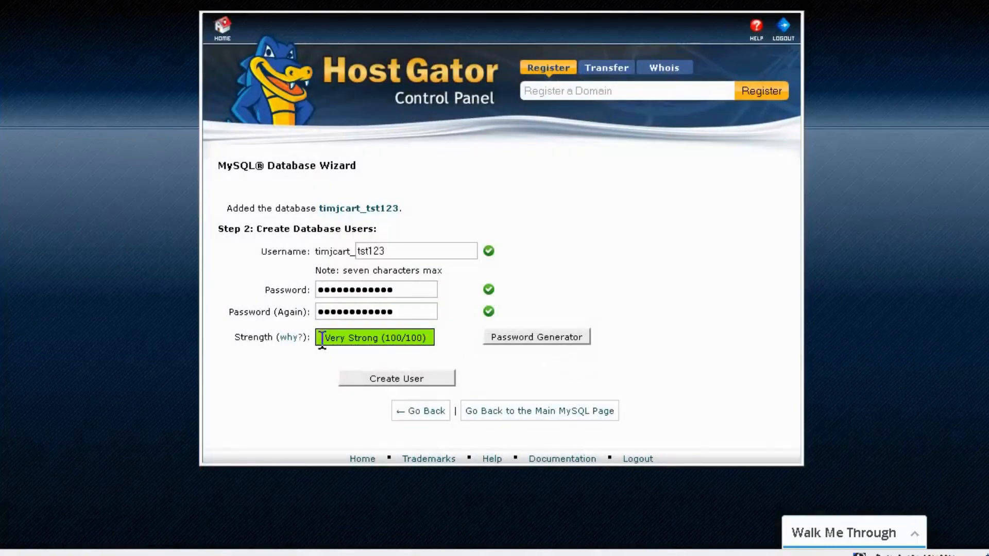
click(425, 379)
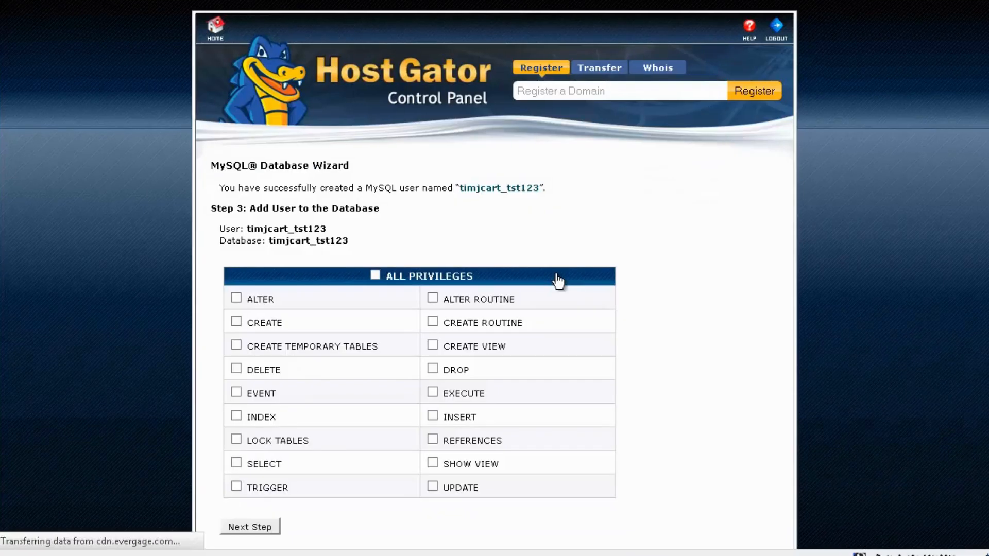
- Grant the tst123 user ALL PRIVILEGES and go to the next step
click(376, 277)
scroll(544, 400, down, 2)
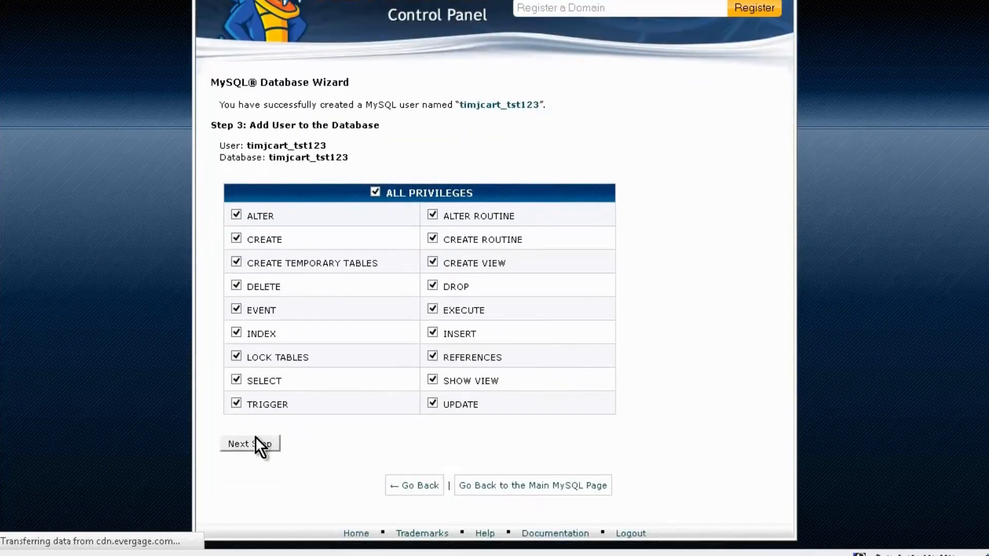
click(250, 443)
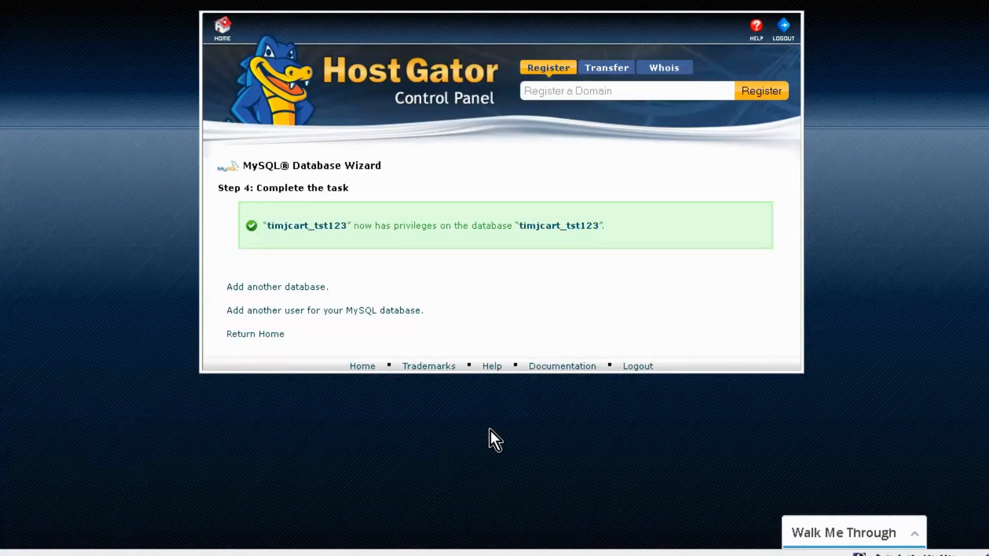
- Type the generated password into Notepad and copy cPanel's success message
key(alt+Tab)
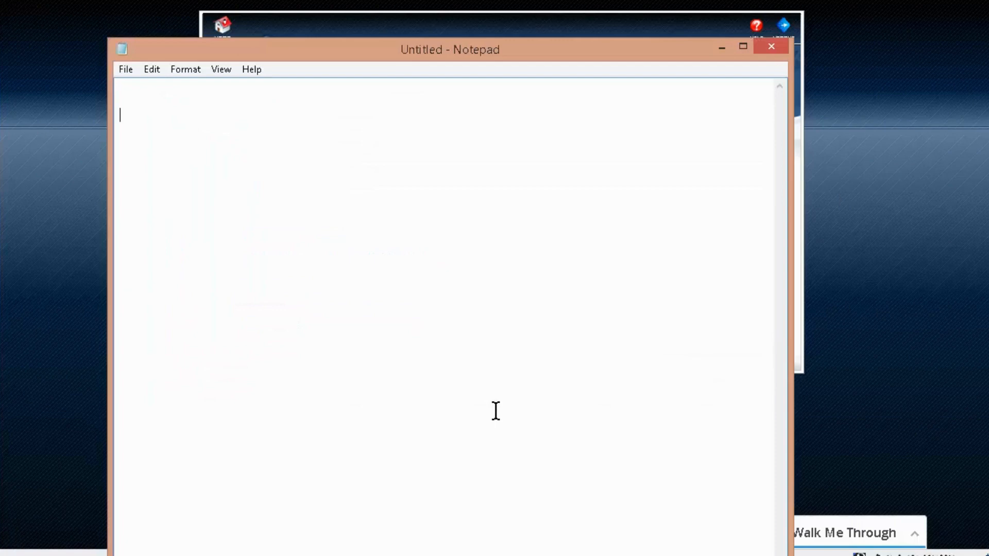
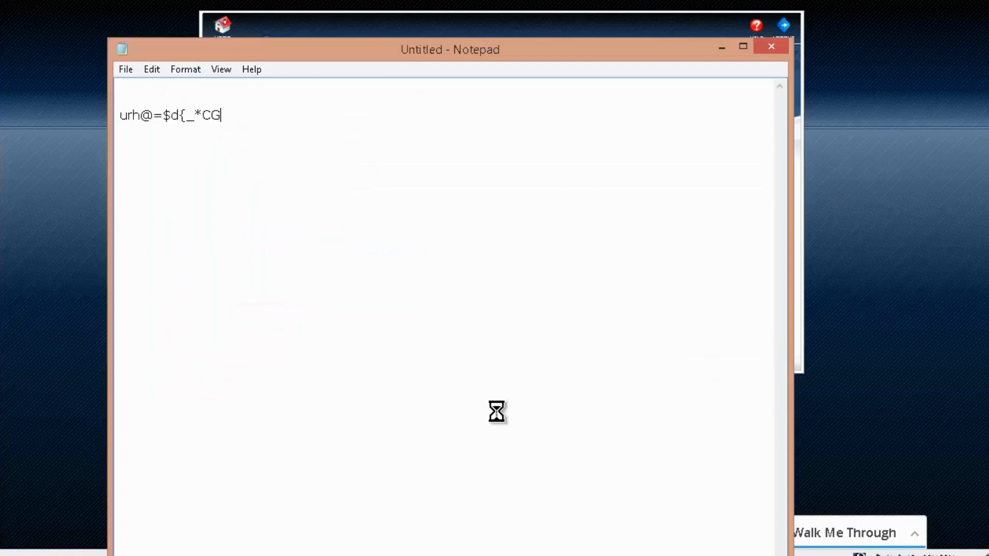
click(52, 234)
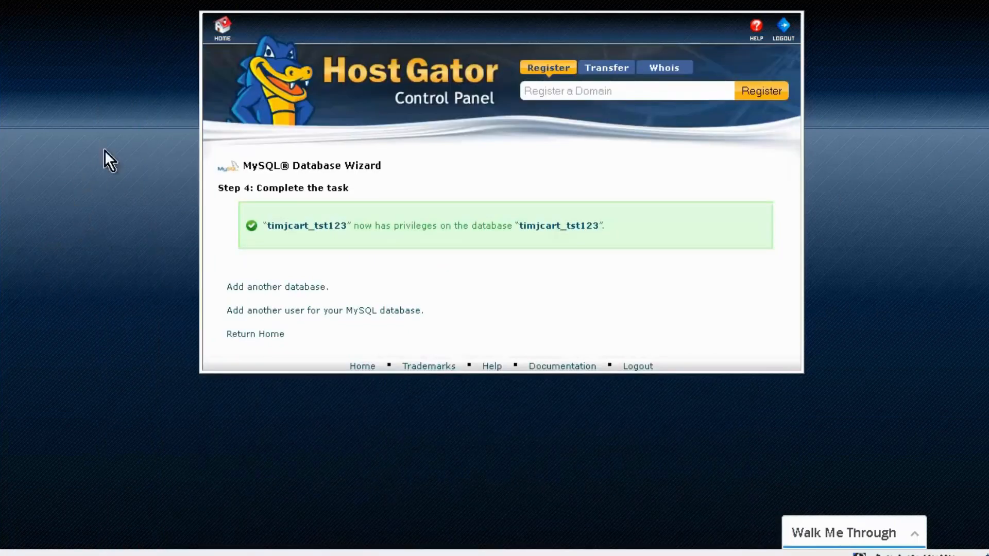
drag(265, 226, 605, 225)
right_click(567, 225)
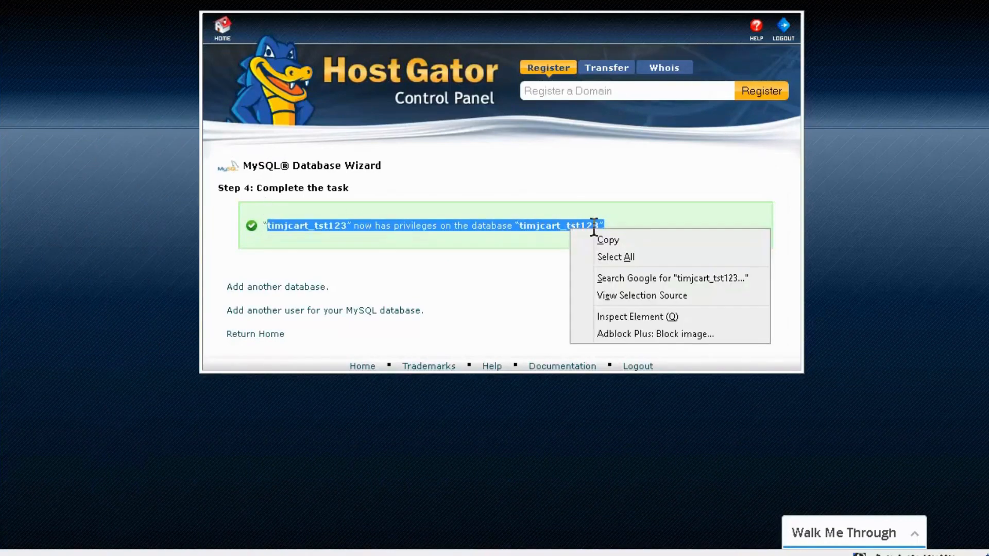
click(629, 243)
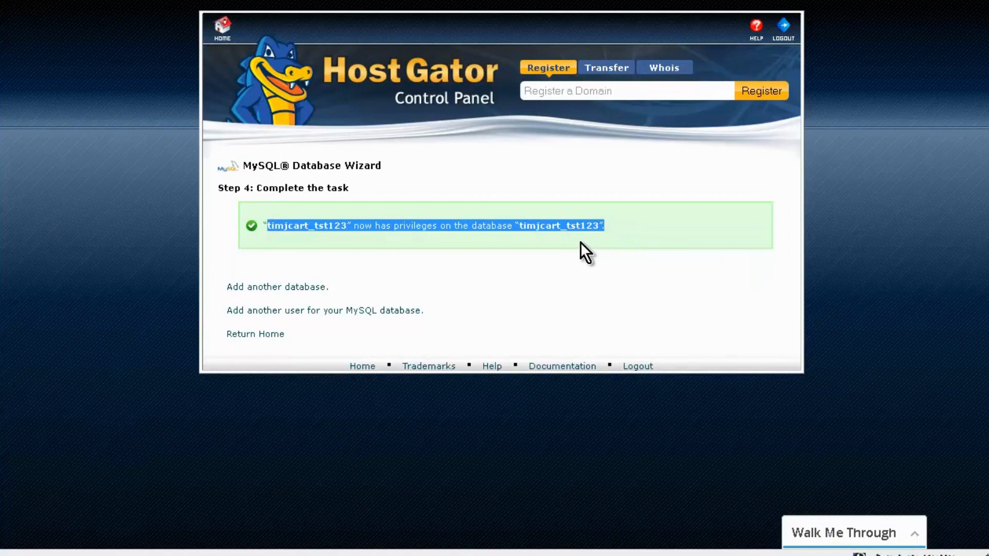
- Paste the success message onto Notepad's first line above the password
click(439, 258)
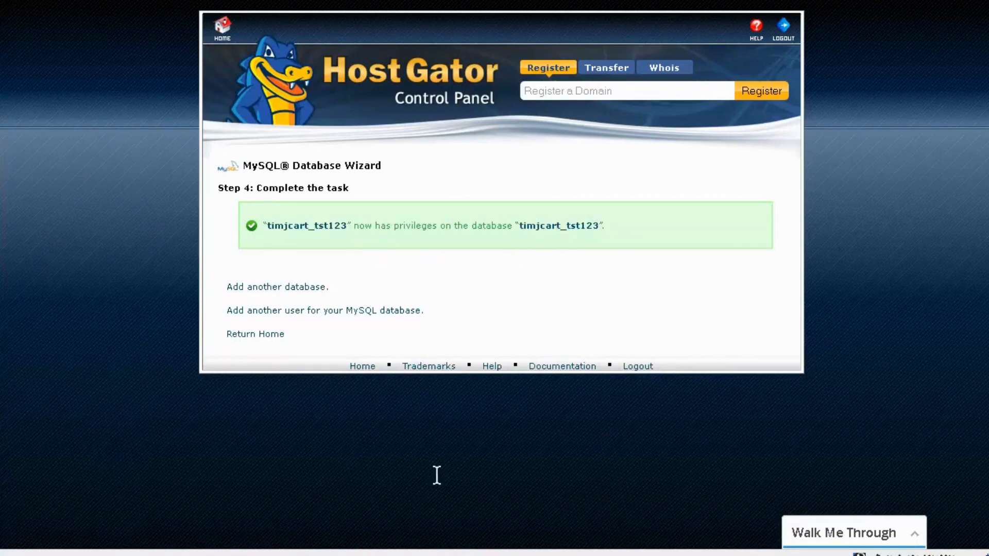
key(alt+Tab)
click(154, 96)
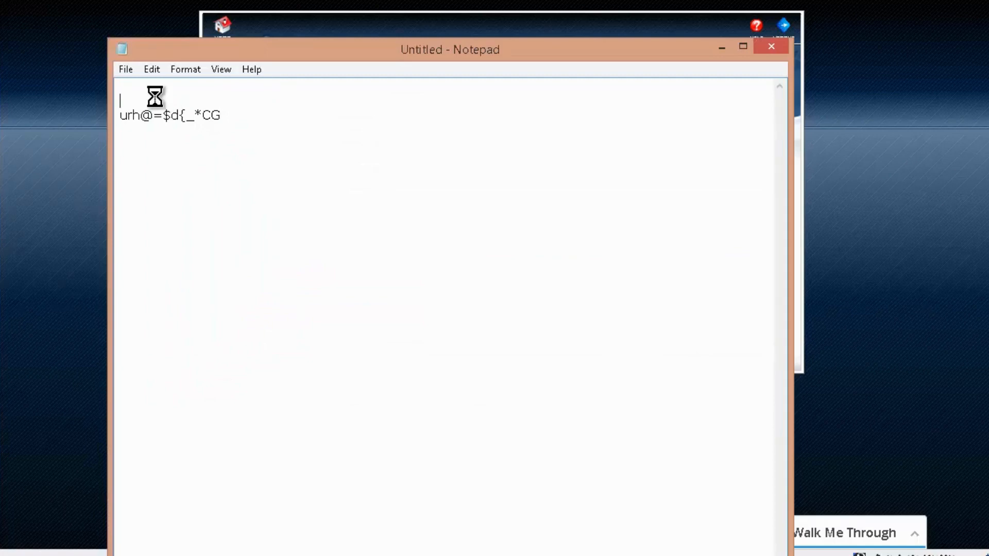
key(ctrl+v)
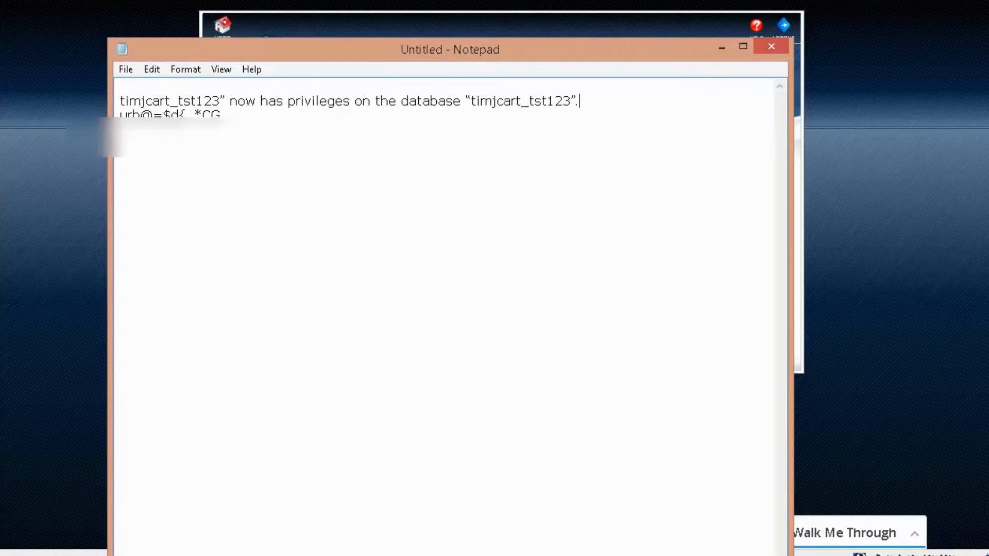
click(286, 555)
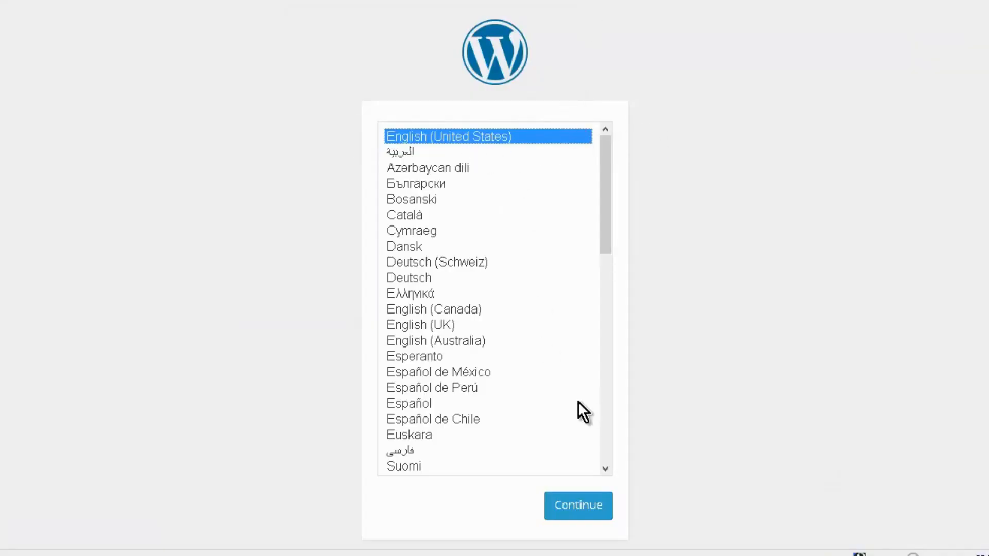
- Continue with English (United States) and start the database setup with Let's go!
click(577, 512)
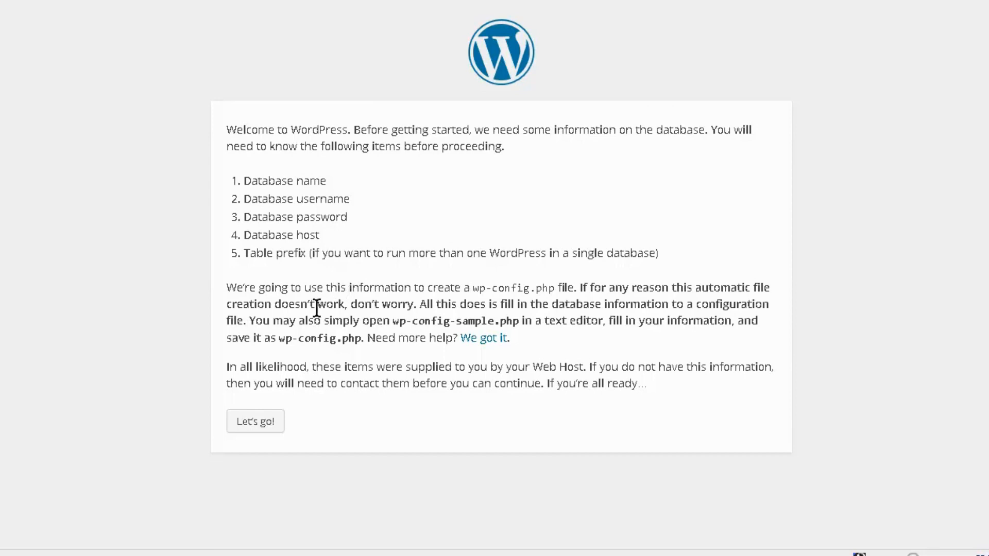
click(269, 427)
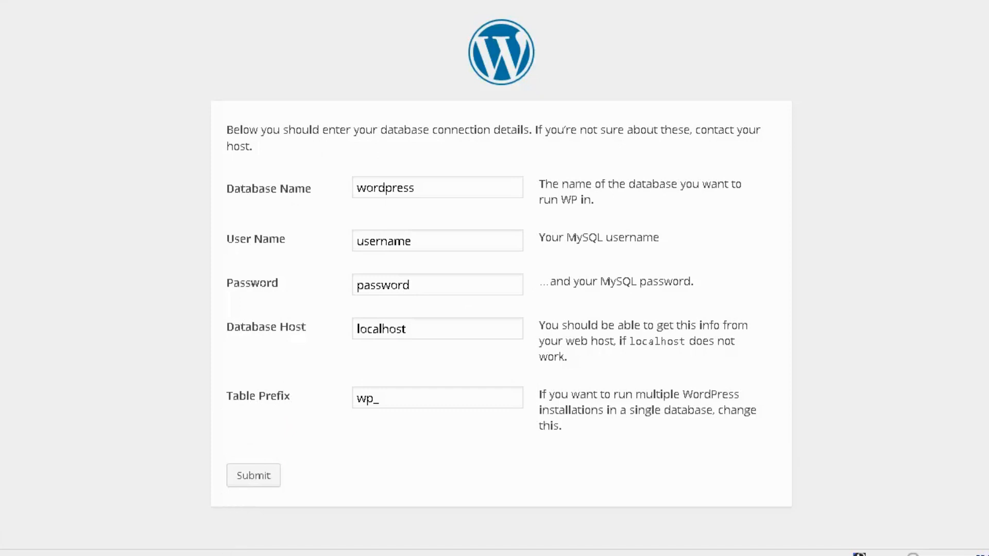
- Copy the saved password from Notepad into the form's Password field
click(323, 555)
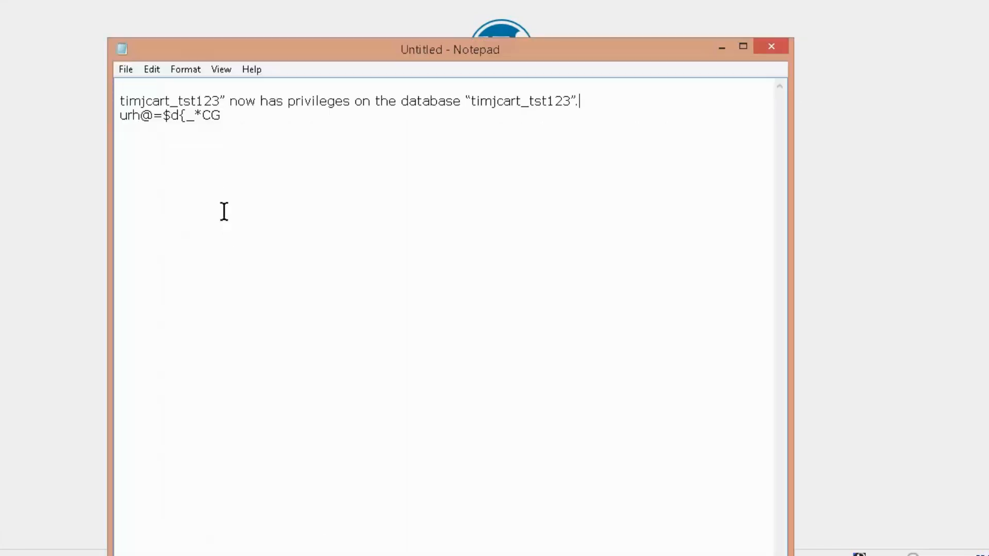
click(225, 118)
drag(221, 115, 99, 115)
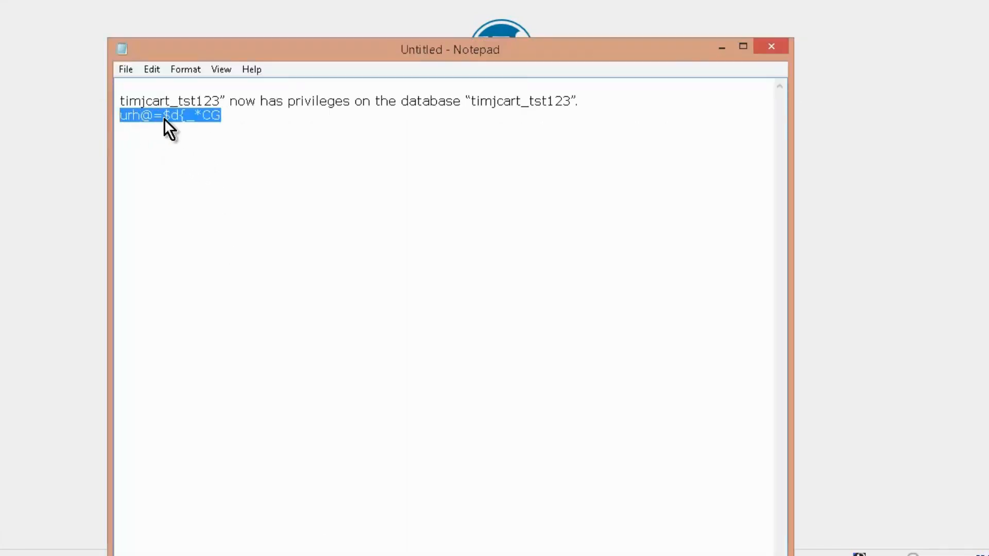
right_click(163, 118)
click(198, 169)
click(48, 168)
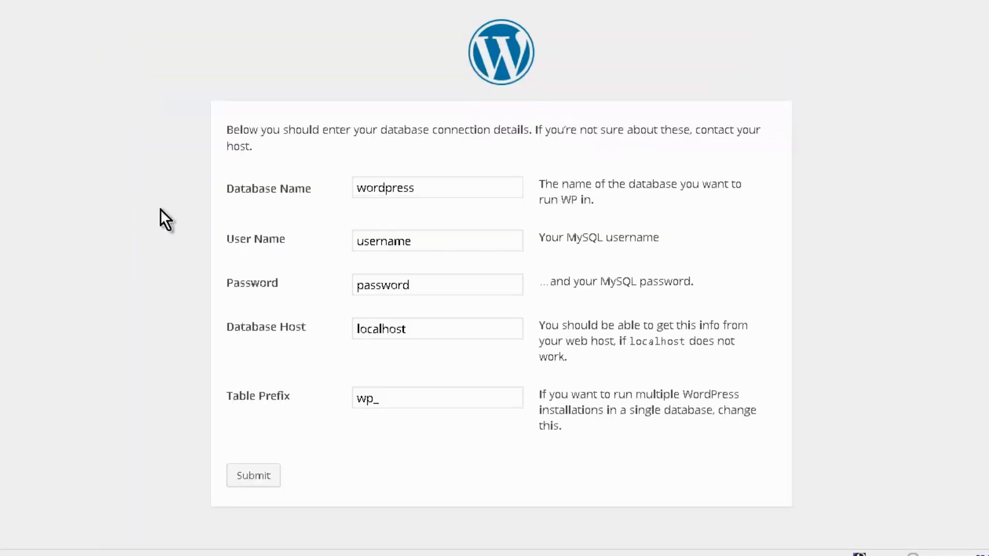
double_click(407, 285)
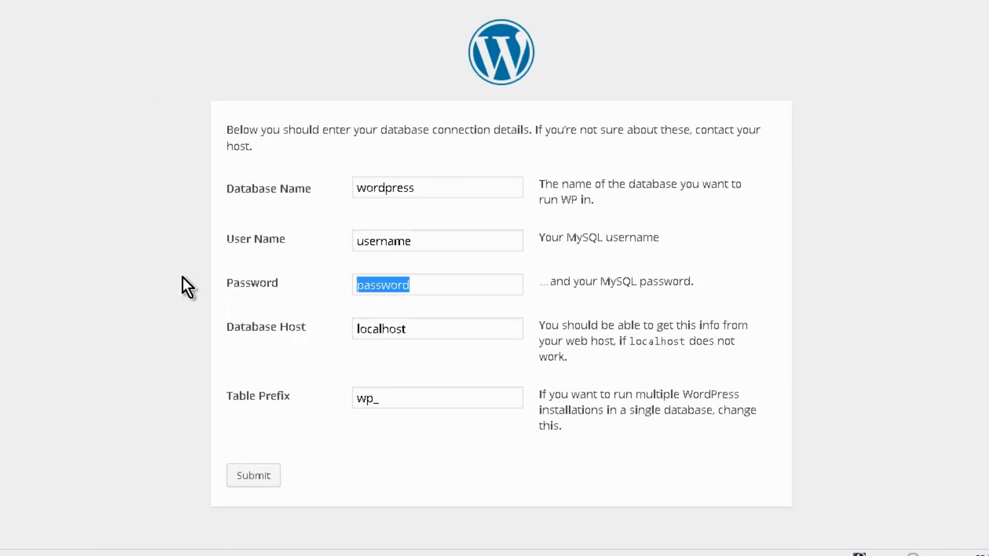
key(ctrl+v)
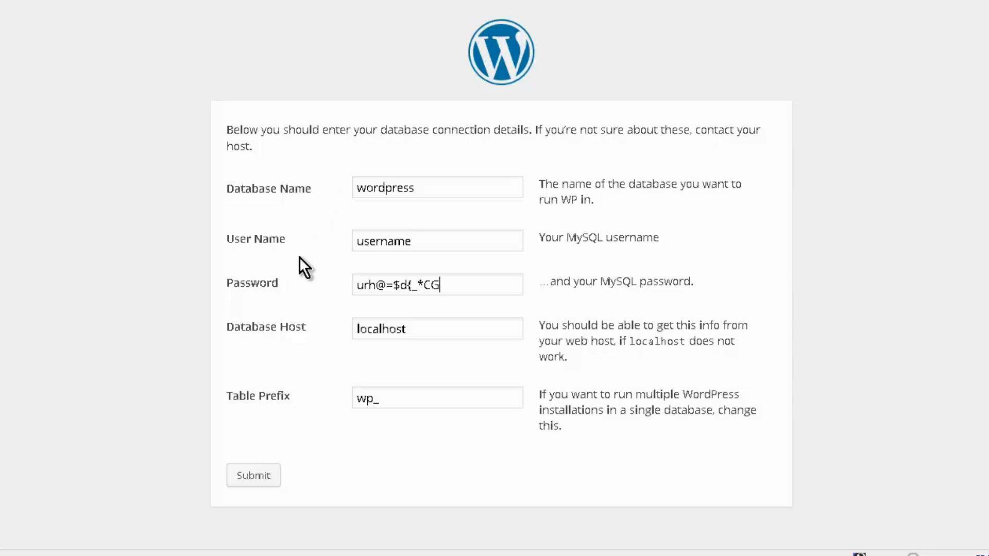
- Fill Database Name and User Name with timjcart_tst123, keeping localhost as host
key(alt+Tab)
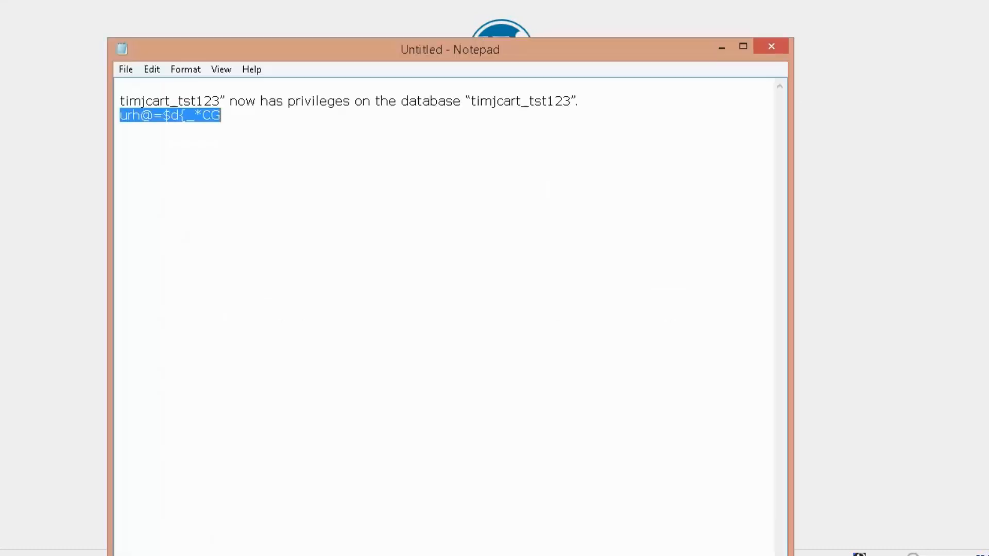
drag(219, 99, 117, 97)
right_click(149, 106)
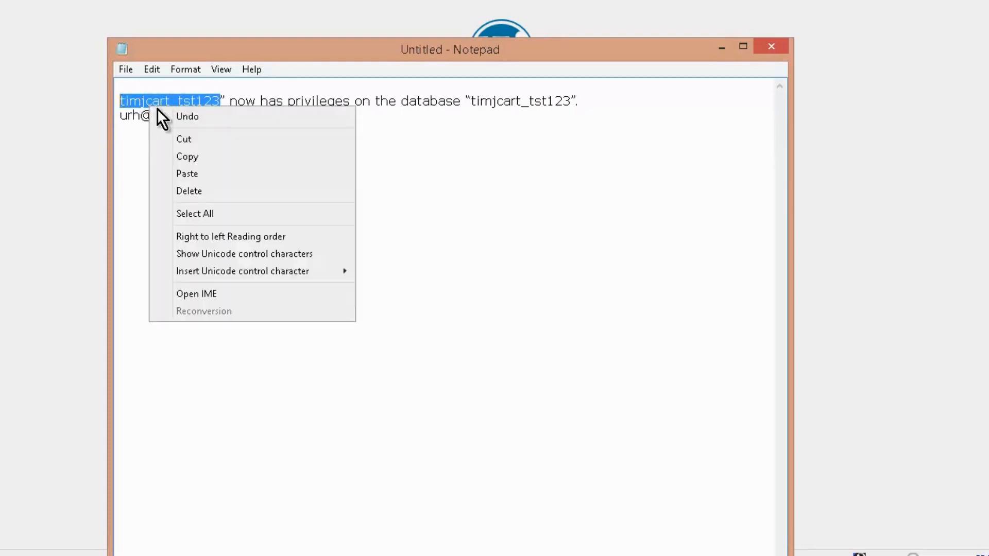
click(209, 154)
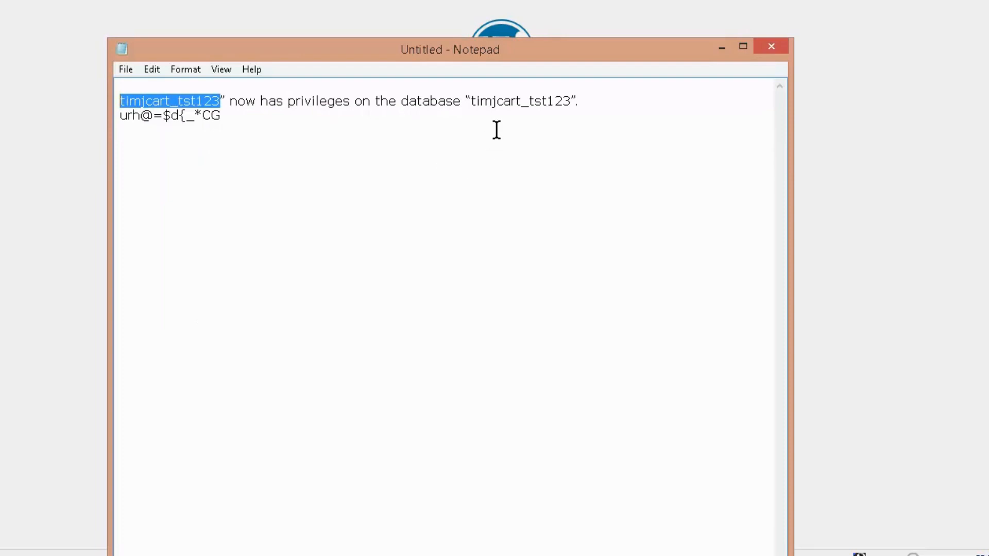
click(567, 106)
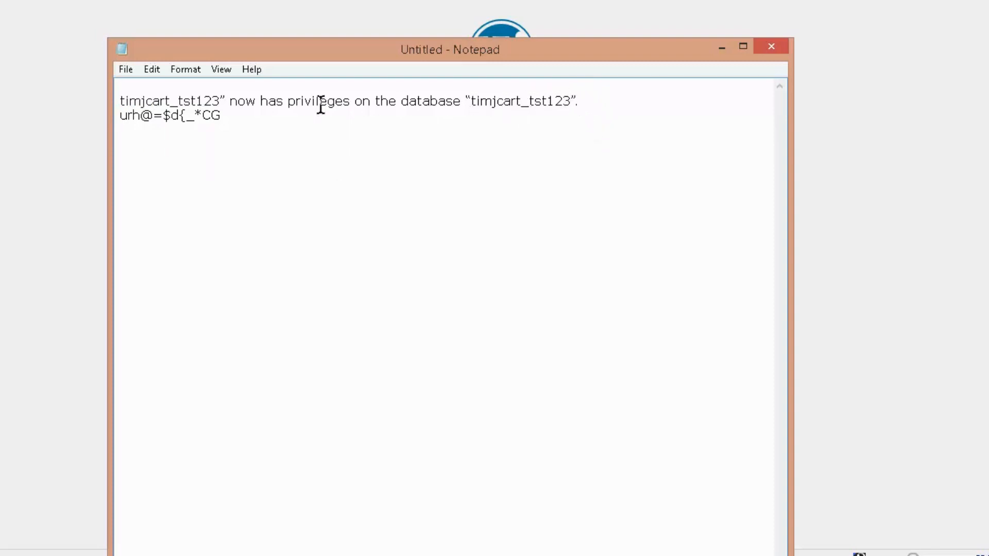
click(93, 138)
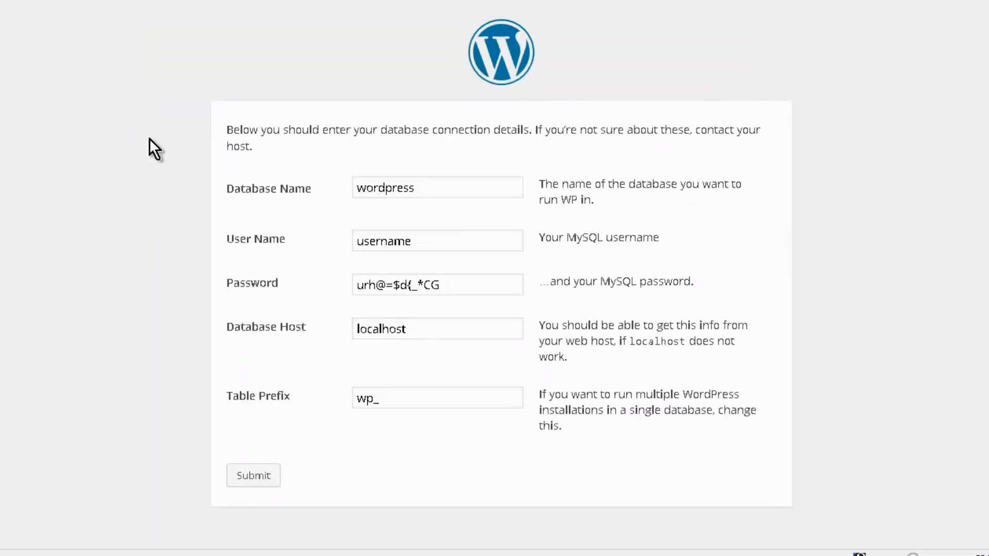
drag(415, 185, 184, 184)
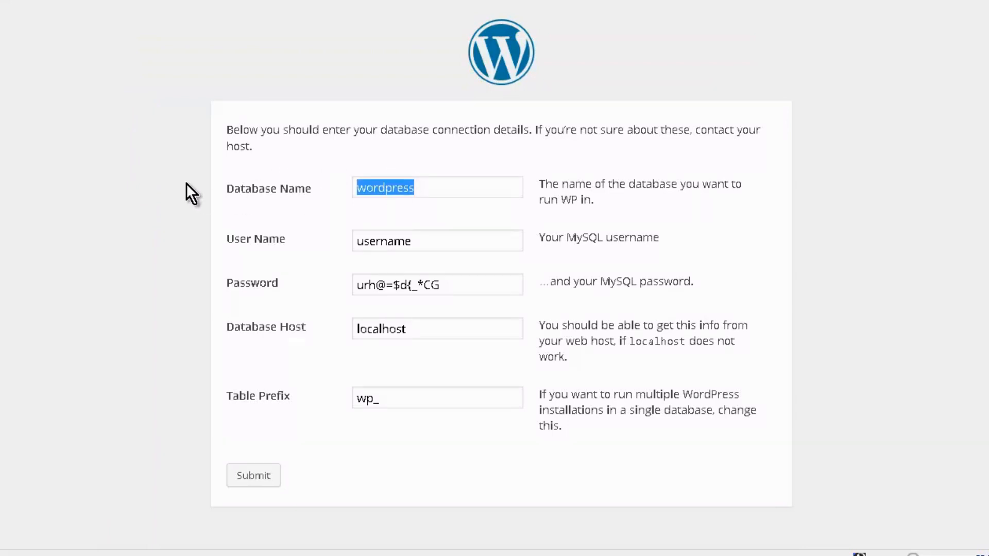
key(ctrl+v)
key(Tab)
key(ctrl+v)
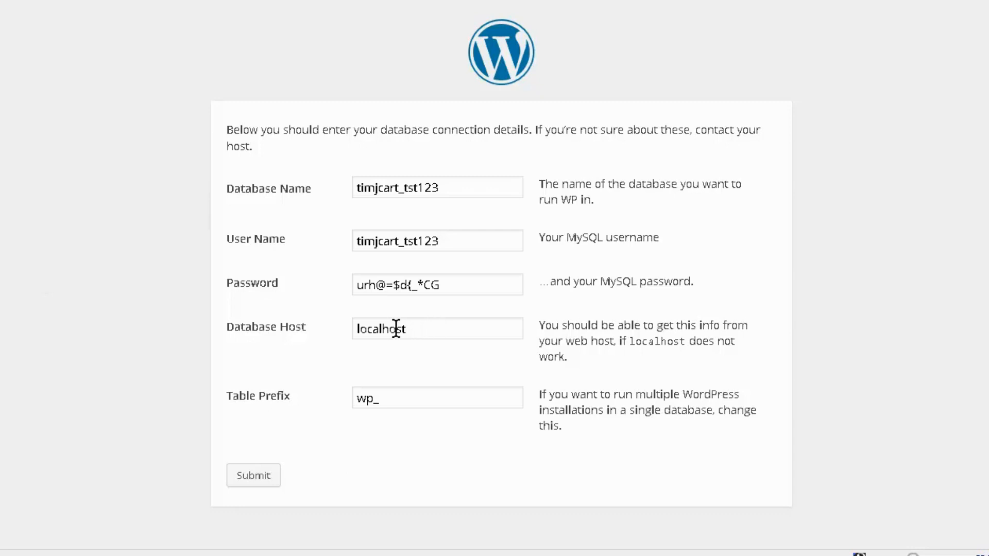
click(412, 328)
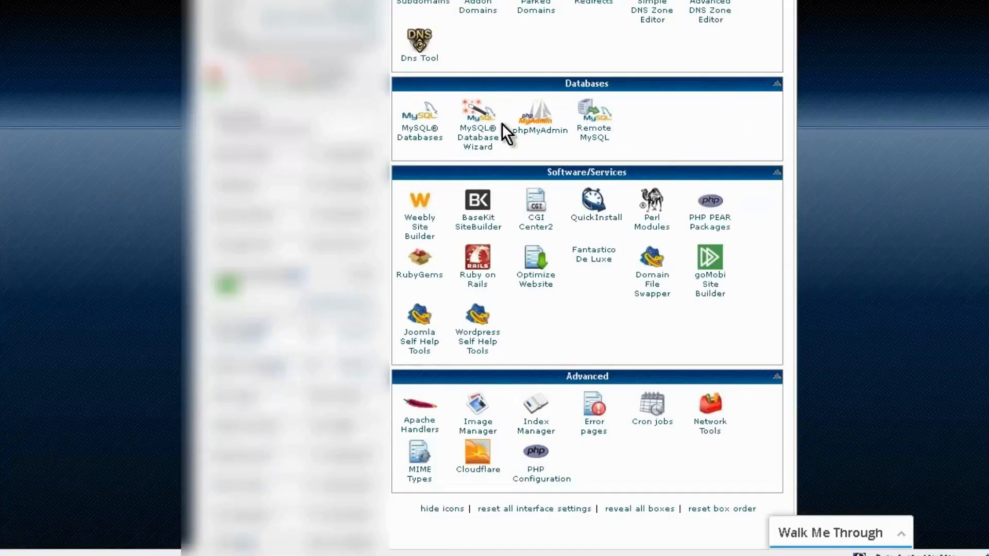
click(533, 115)
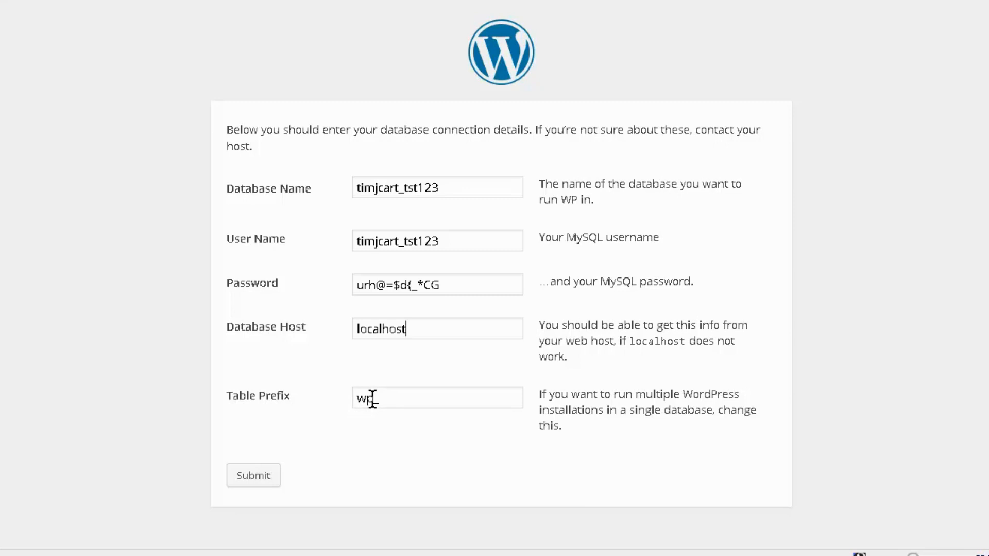
- Change the table prefix from wp_ to mt_ and submit the connection details
drag(373, 398, 316, 395)
text(mt_)
click(267, 478)
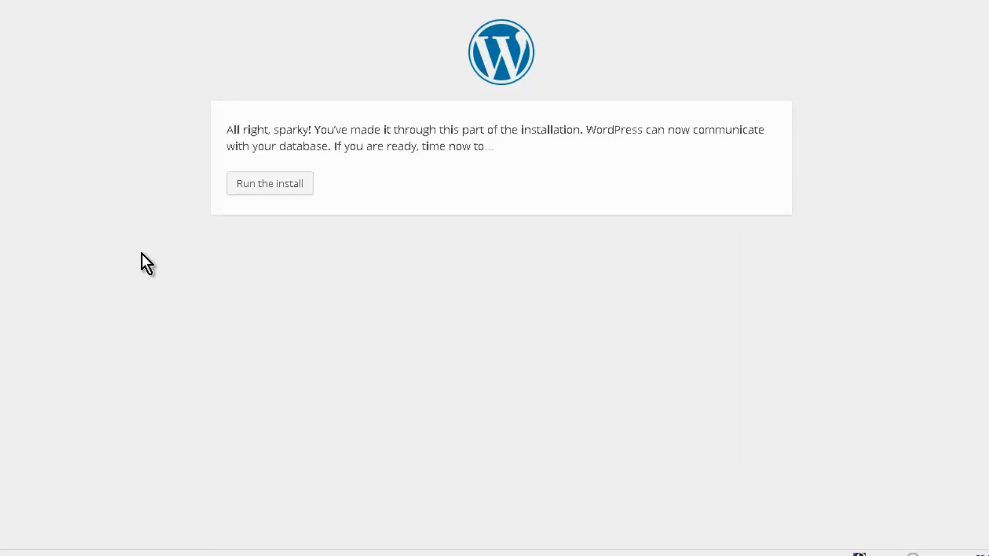
- Run the install with site title The Test Site and admin username blogguy
click(271, 187)
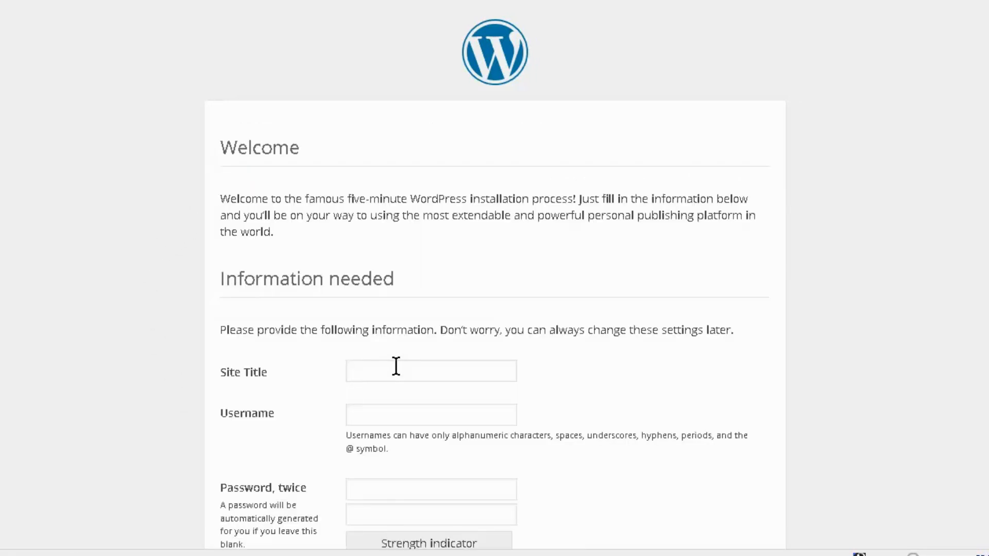
scroll(402, 267, down, 2)
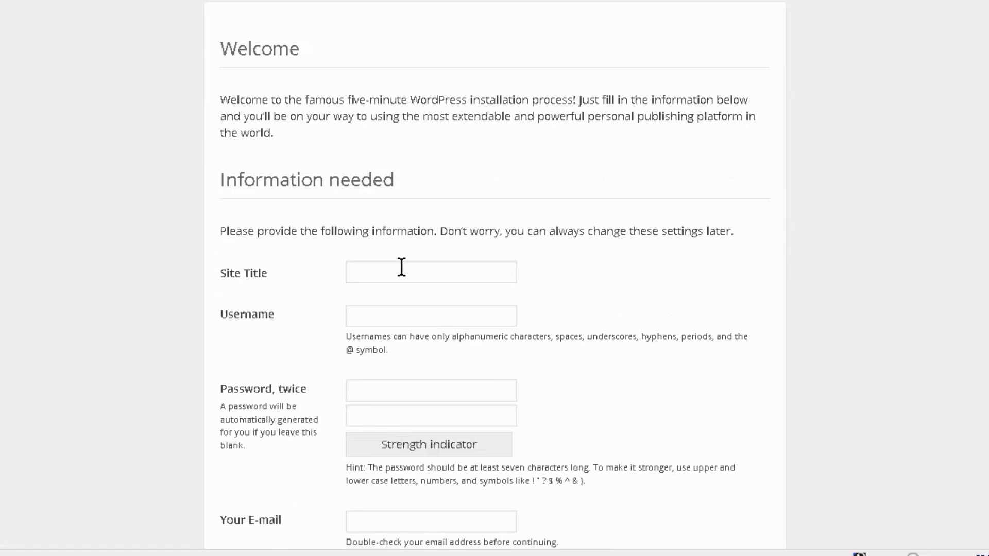
text(The Test Site)
key(Tab)
text(blogguy)
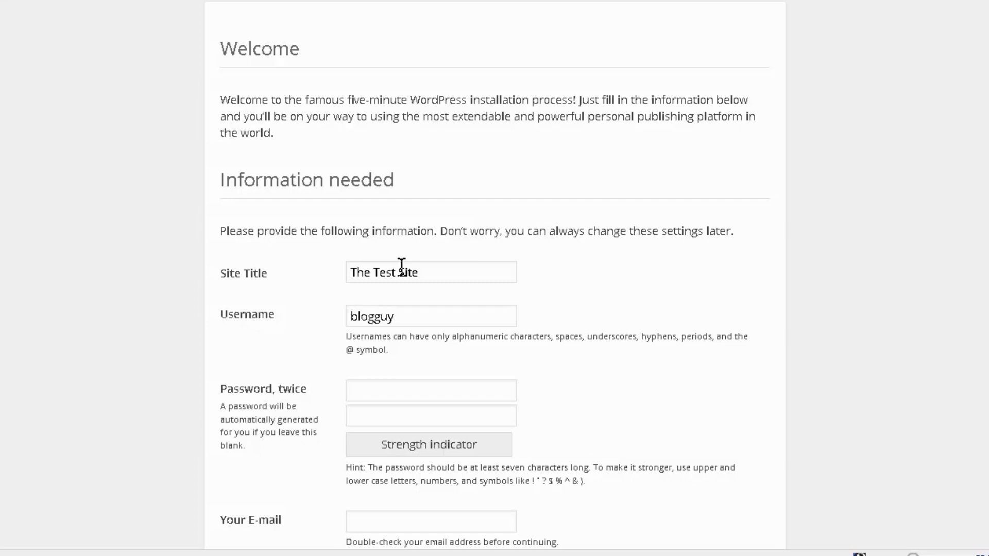
key(Tab)
scroll(401, 265, down, 3)
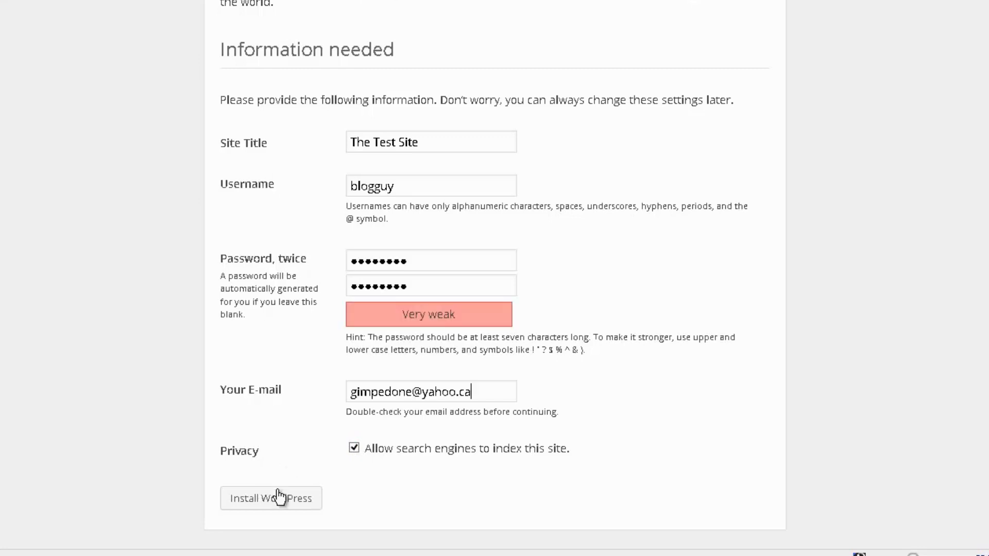
click(279, 500)
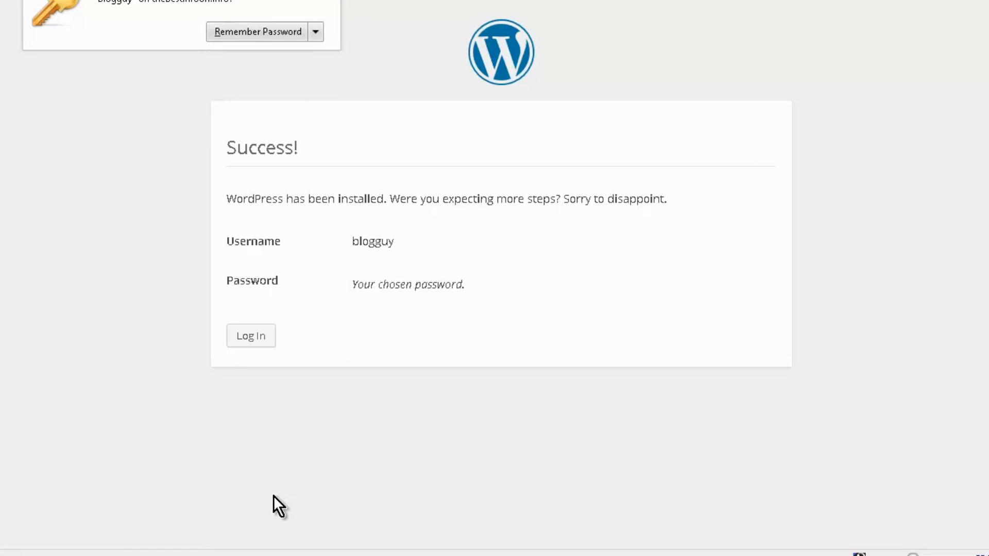
- Log in with Remember Me ticked and save the password in the browser
click(259, 349)
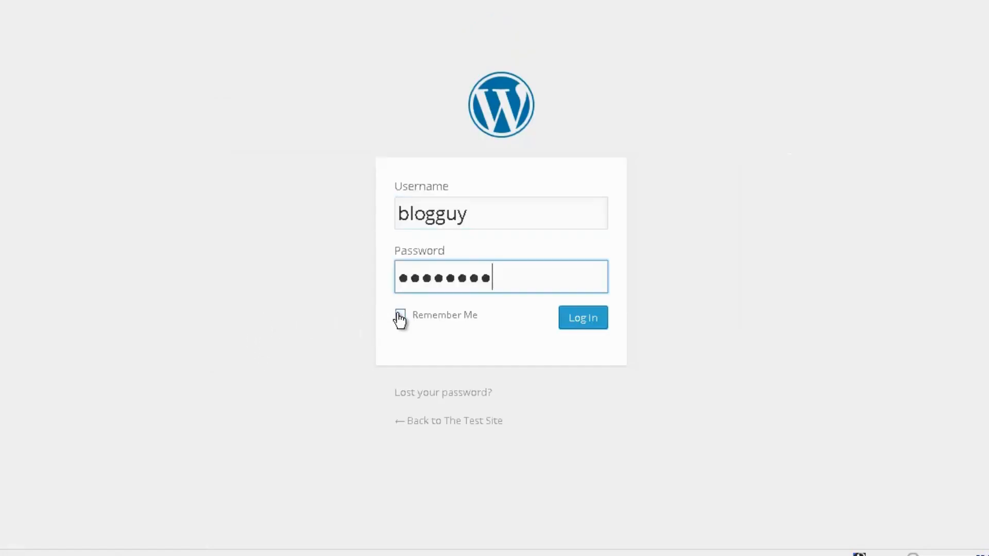
click(396, 318)
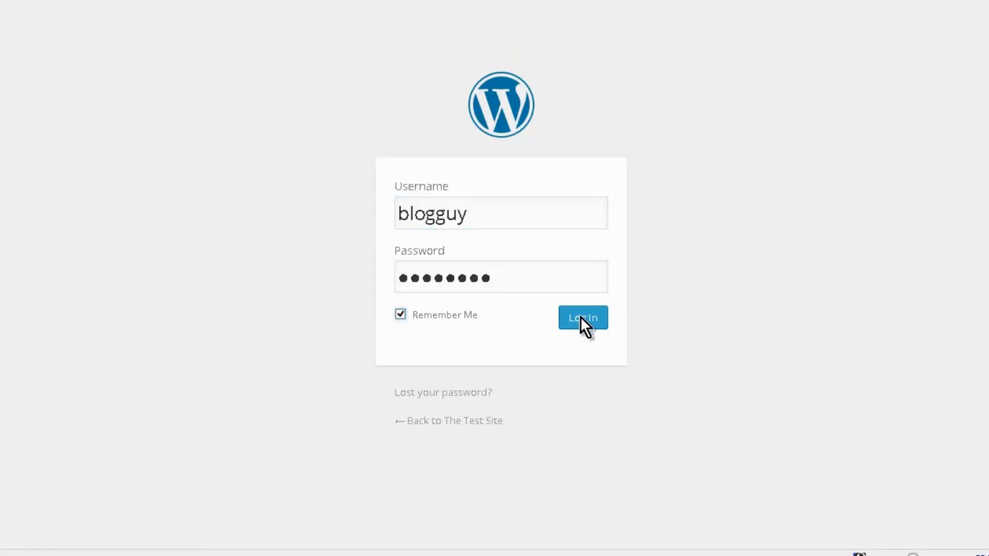
key(Return)
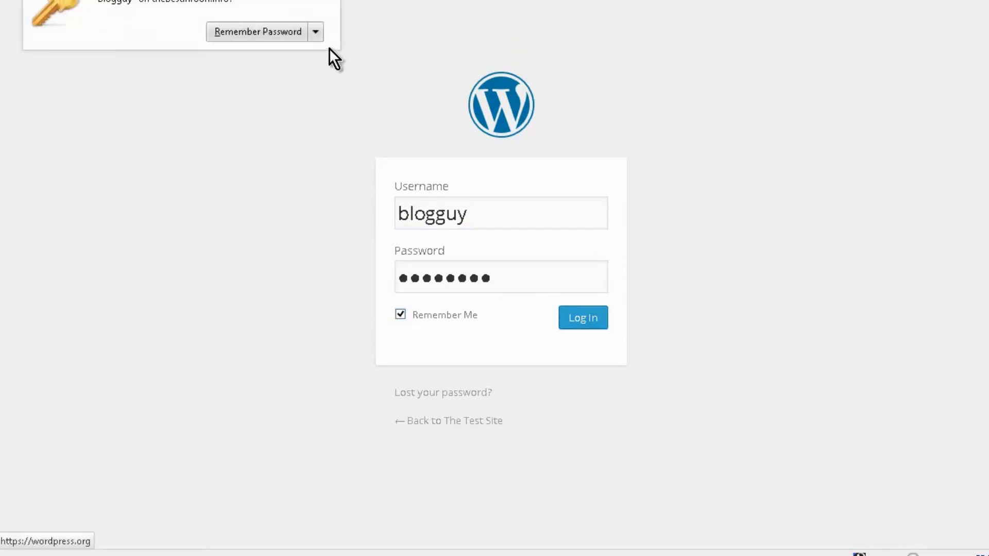
click(271, 32)
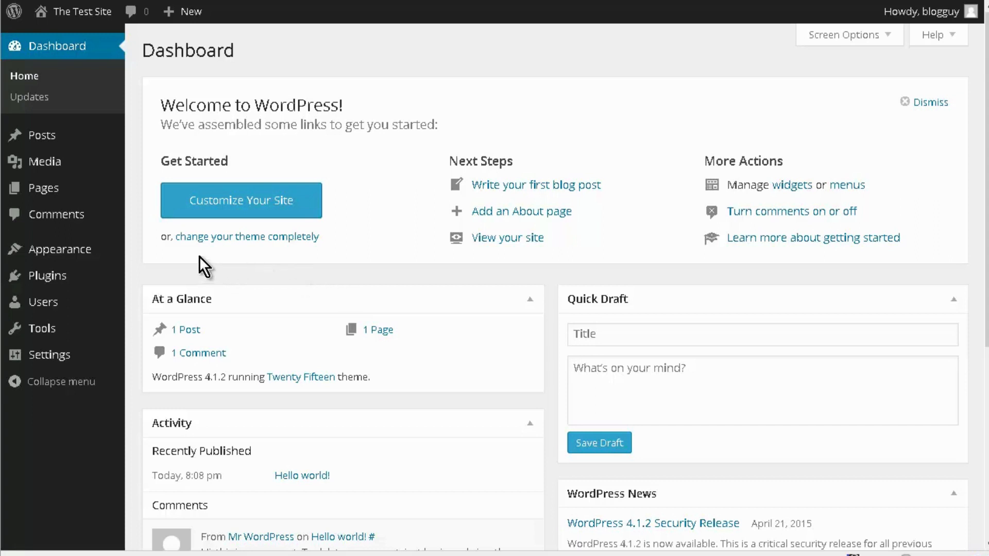
- Review the Themes page and then the Installed Plugins list
mouse_move(80, 252)
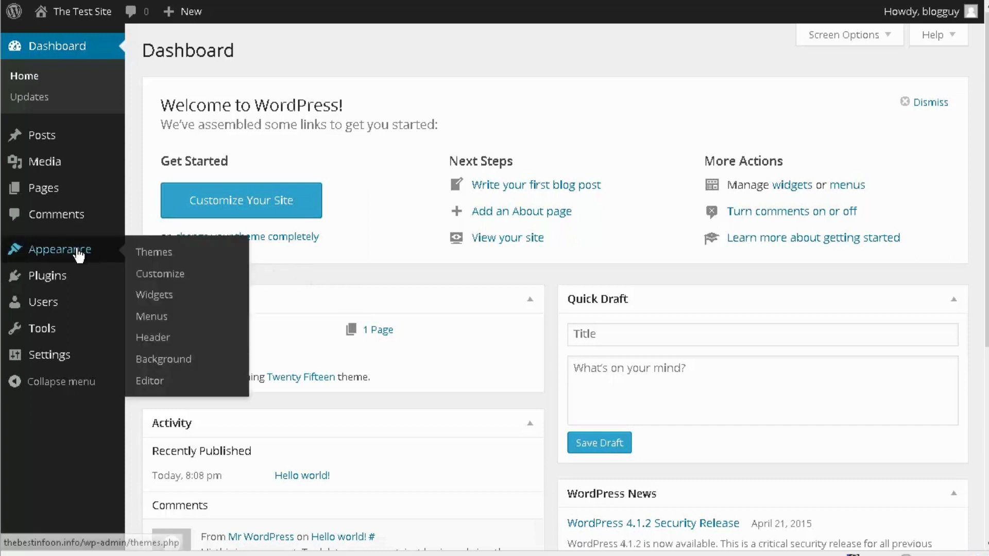
click(154, 255)
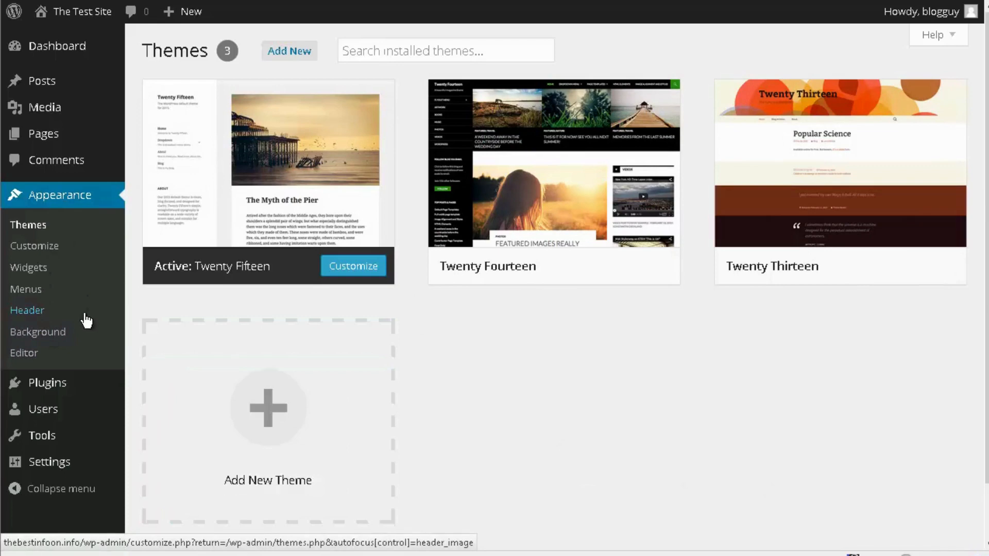
mouse_move(58, 396)
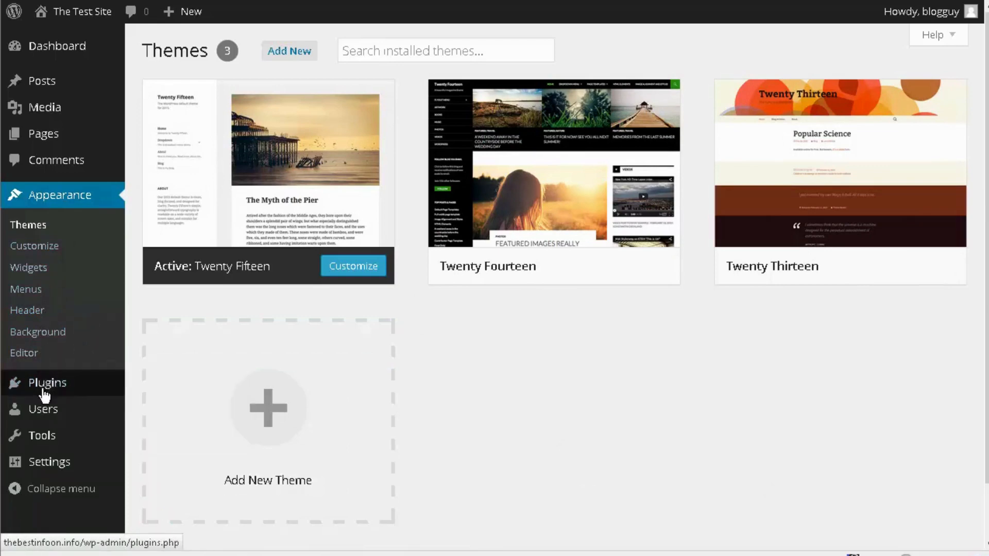
mouse_move(17, 389)
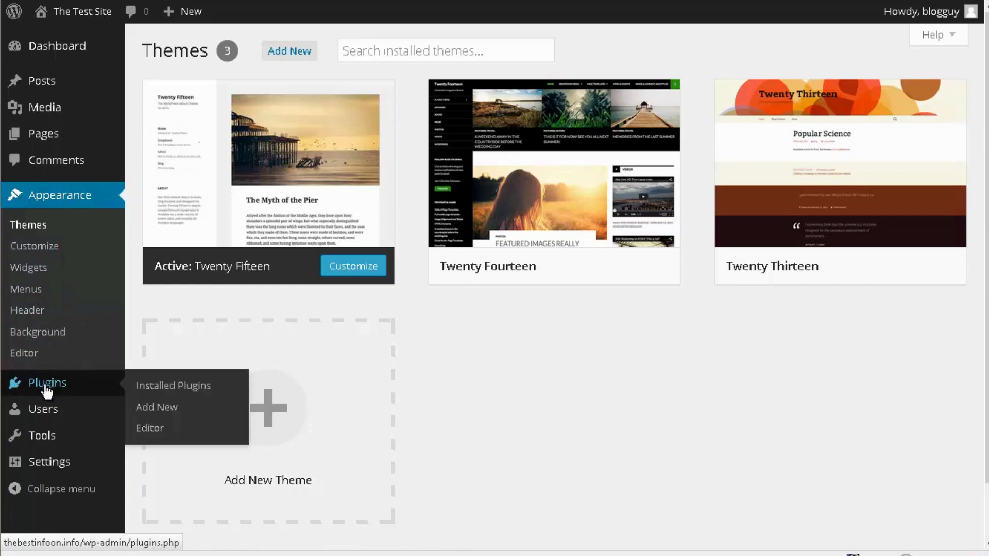
click(163, 391)
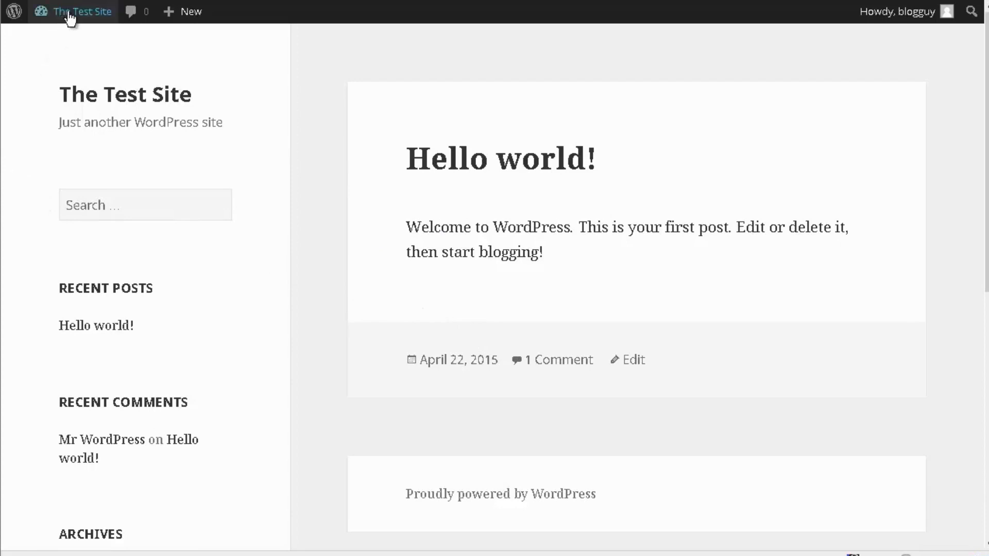
- Return to the Dashboard and reach Pages > Add New from the admin sidebar
mouse_move(70, 17)
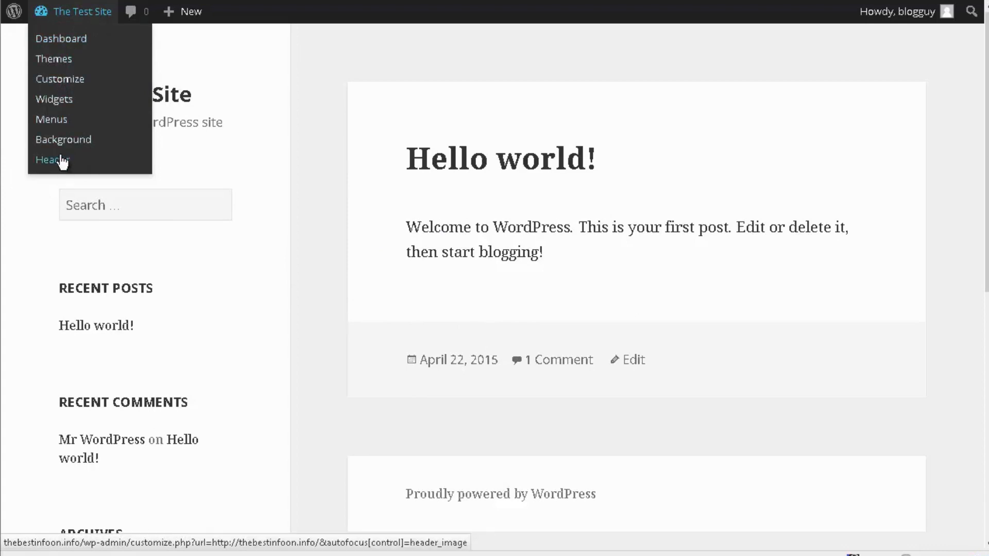
click(65, 42)
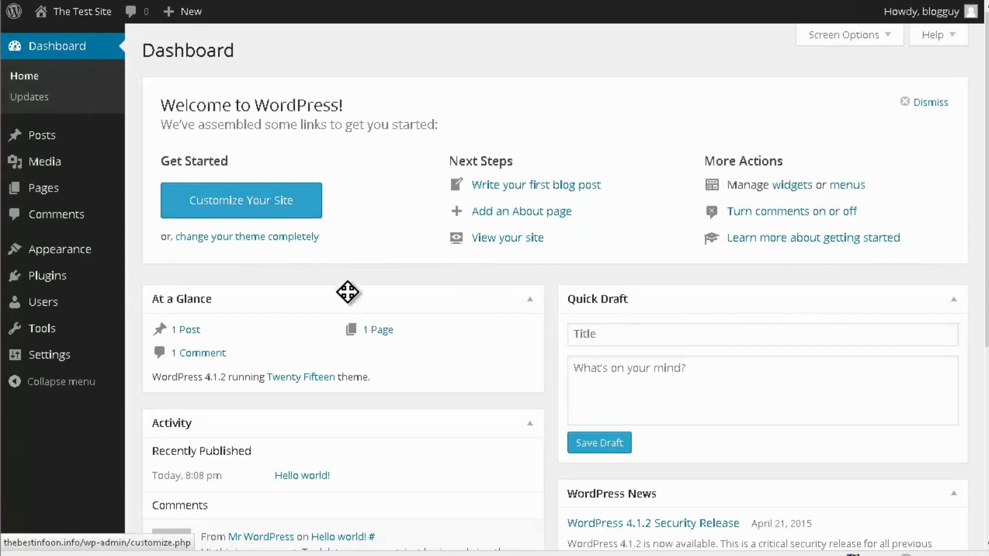
mouse_move(100, 145)
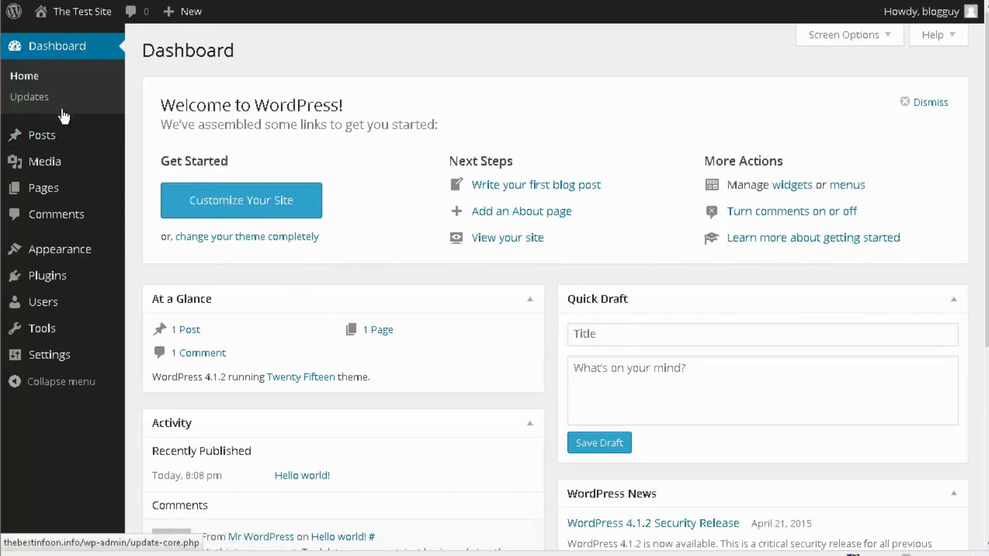
mouse_move(51, 174)
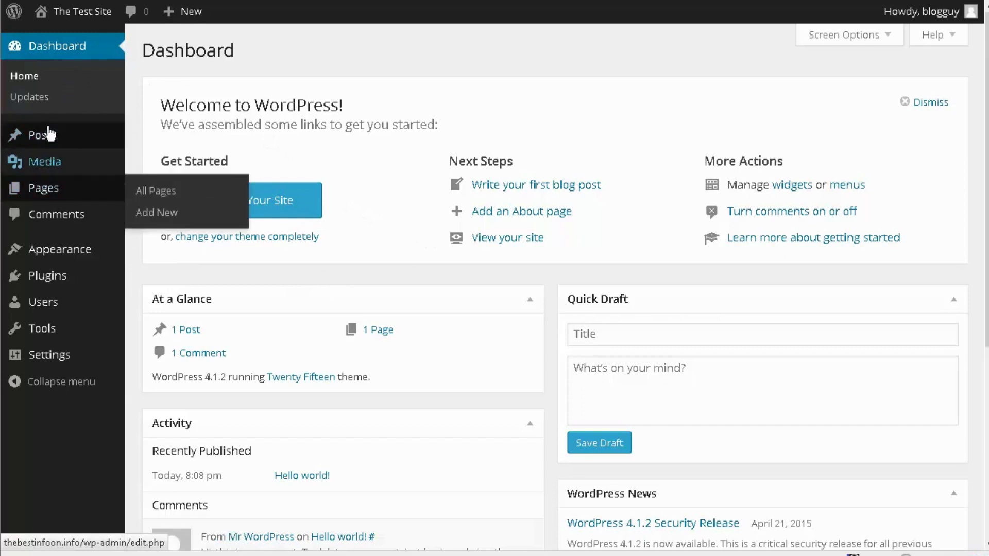
mouse_move(46, 136)
mouse_move(49, 196)
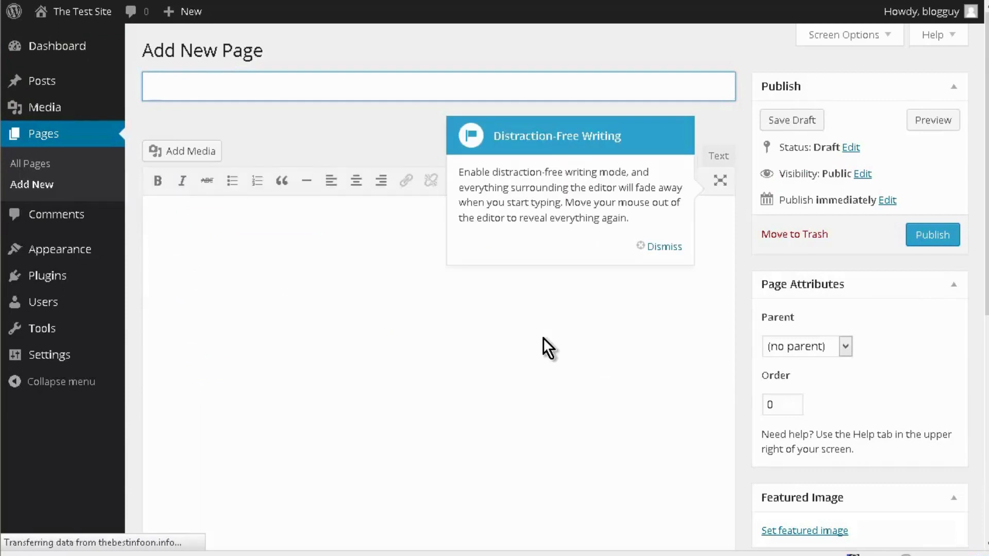
- Title the new page 'My Home Page' and show the extra row of formatting tools
text(My )
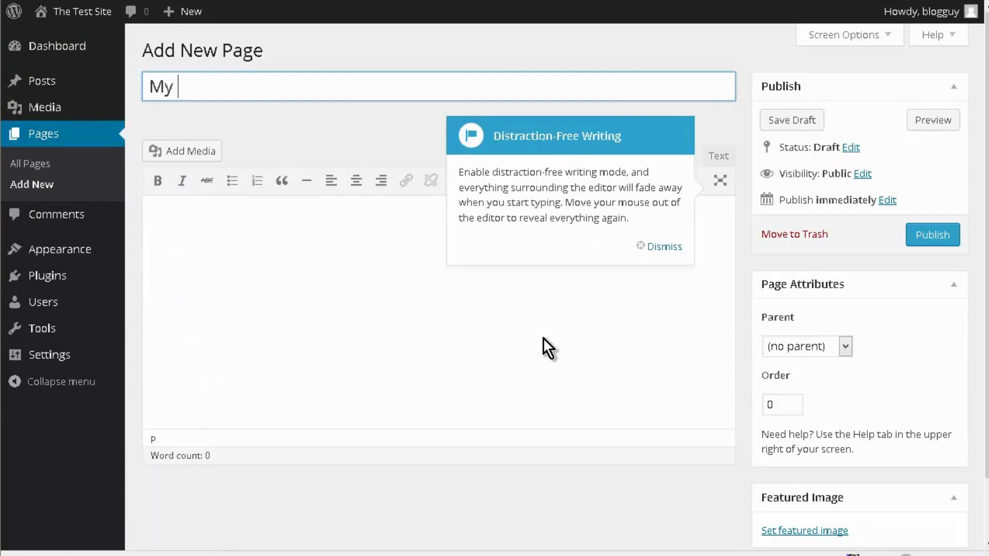
text(Home Pa)
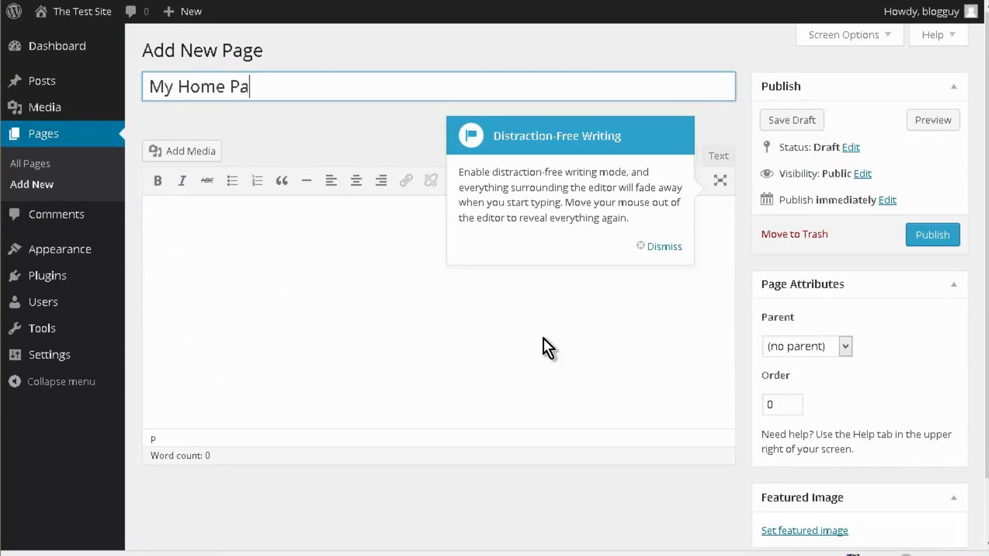
text(ge)
click(316, 305)
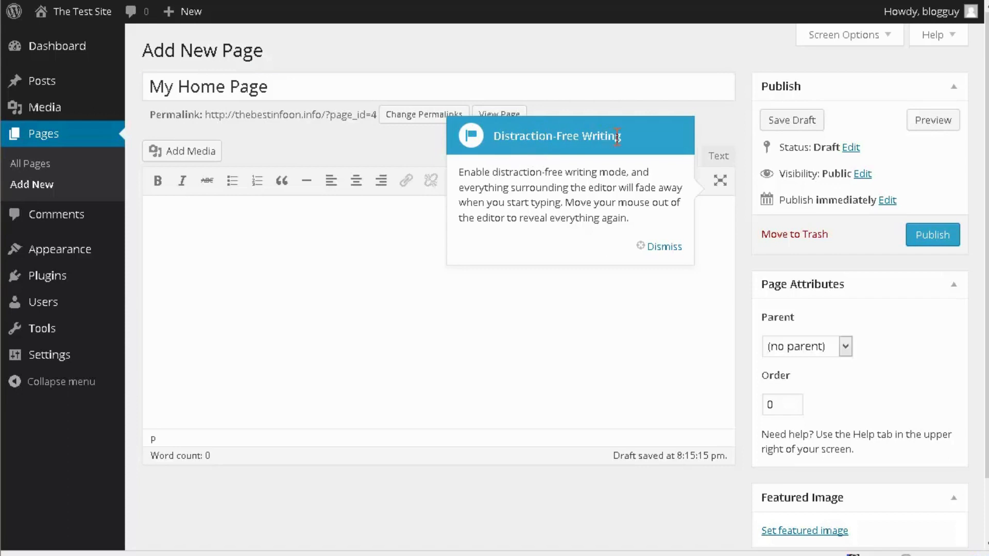
click(663, 247)
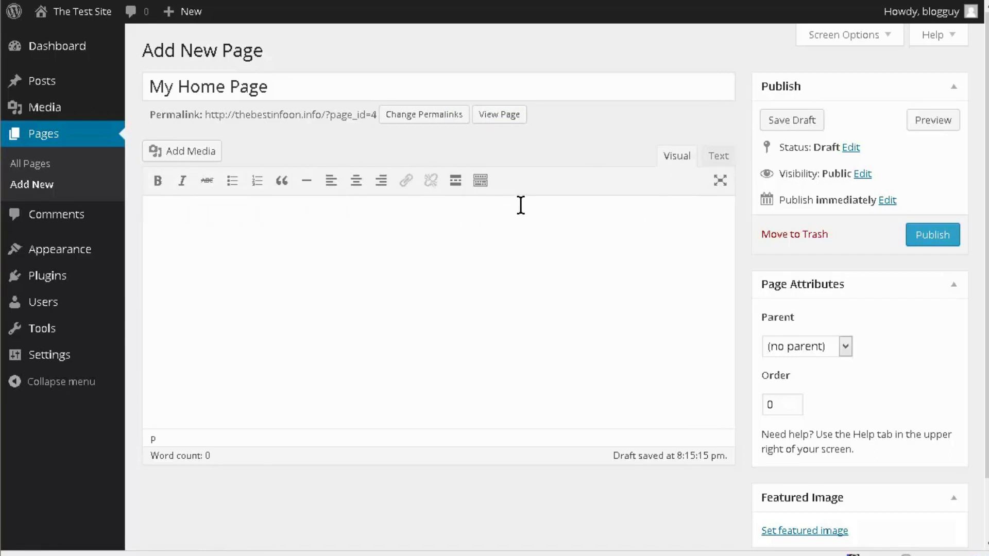
click(484, 185)
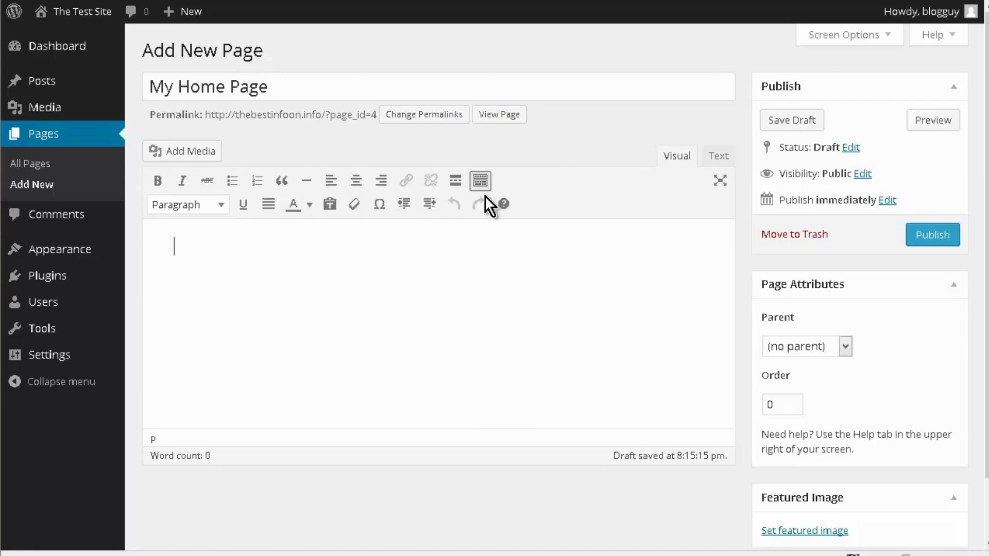
- Write 'This is my homepage.' in the page body, start a new line, and open Add Media
click(453, 335)
text(This is my homepage.)
key(Return)
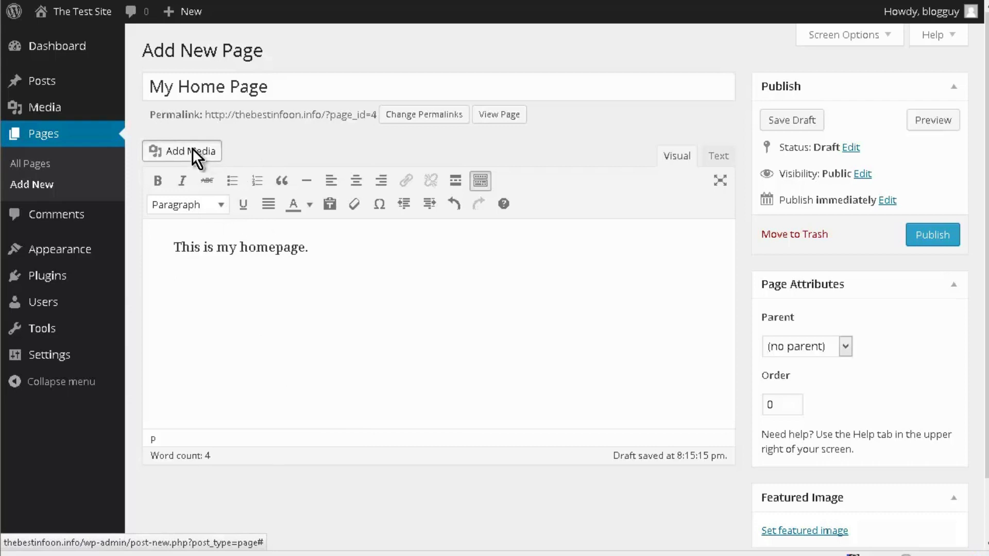
click(214, 163)
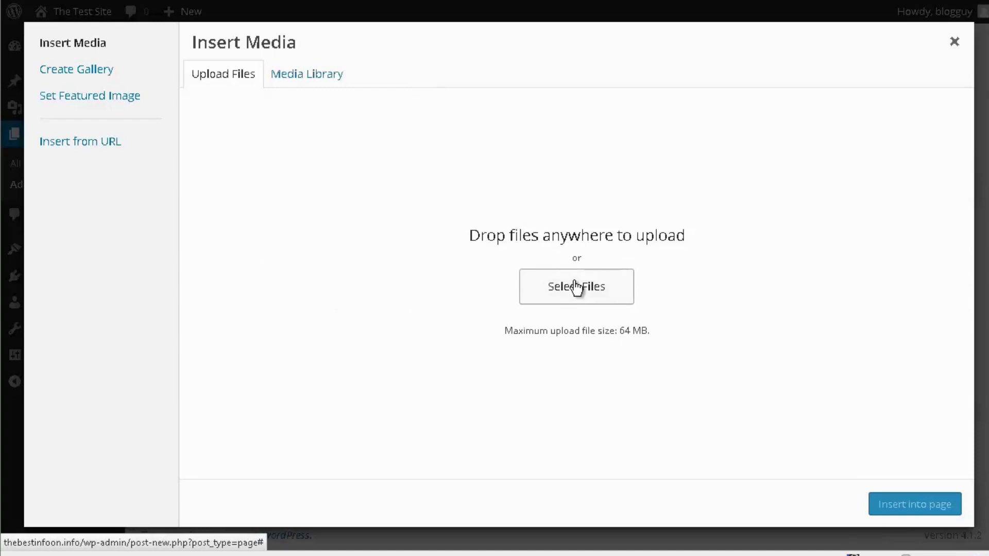
- Upload Wild Daisies.jpg by dragging it from File Explorer, then insert the photo into the page
key(alt+Tab)
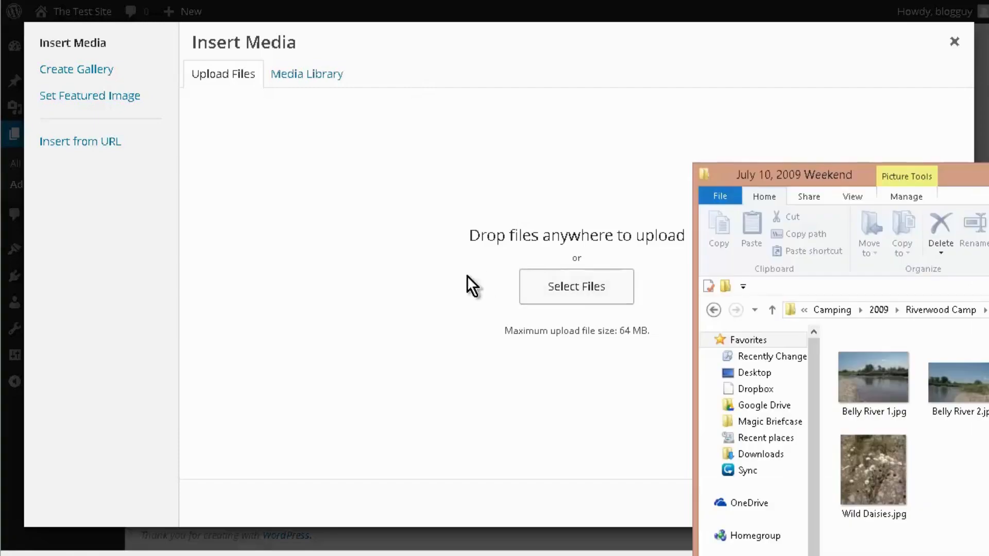
click(851, 454)
drag(641, 351, 589, 314)
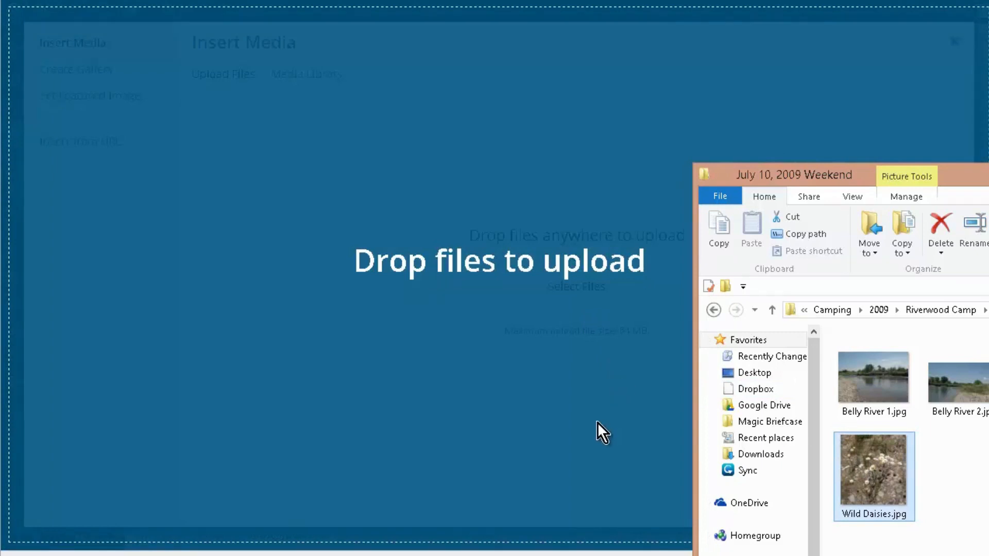
drag(597, 422, 597, 423)
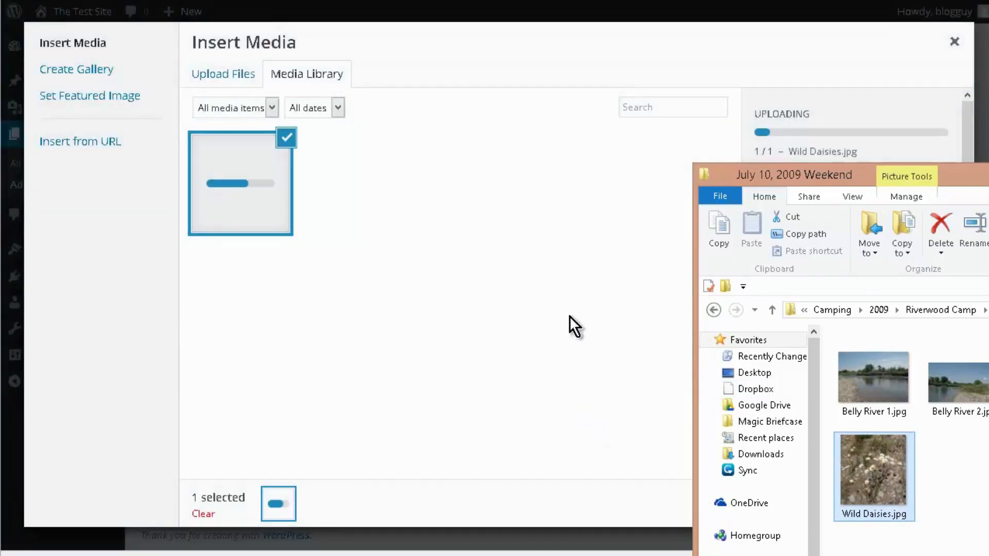
click(464, 342)
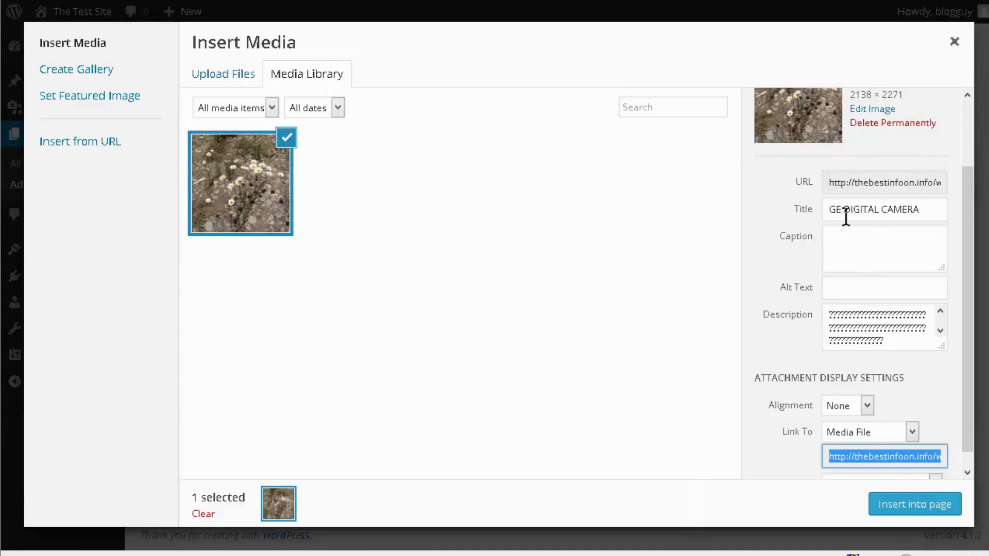
click(906, 501)
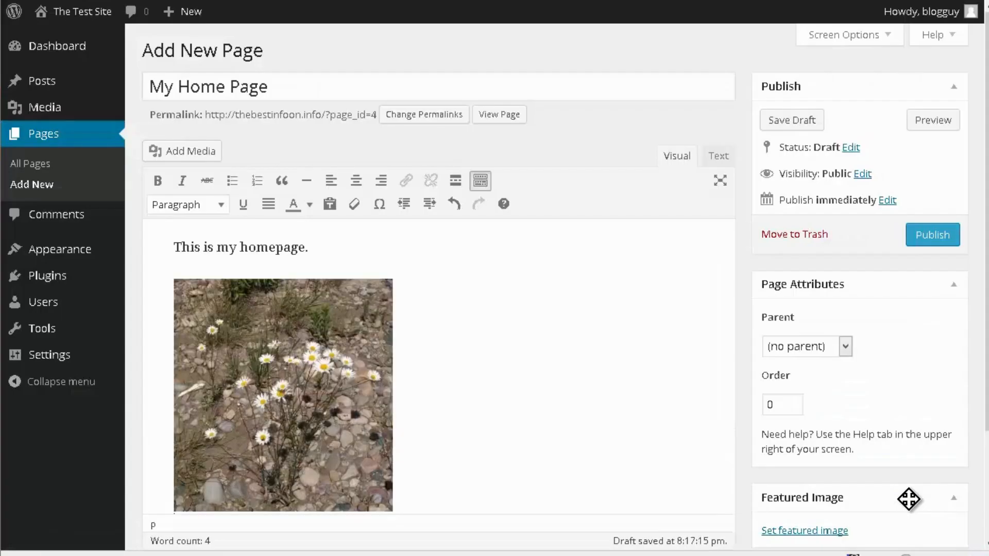
- Align the daisy photo left and type 'fff fff' beside it
click(322, 363)
scroll(453, 330, down, 2)
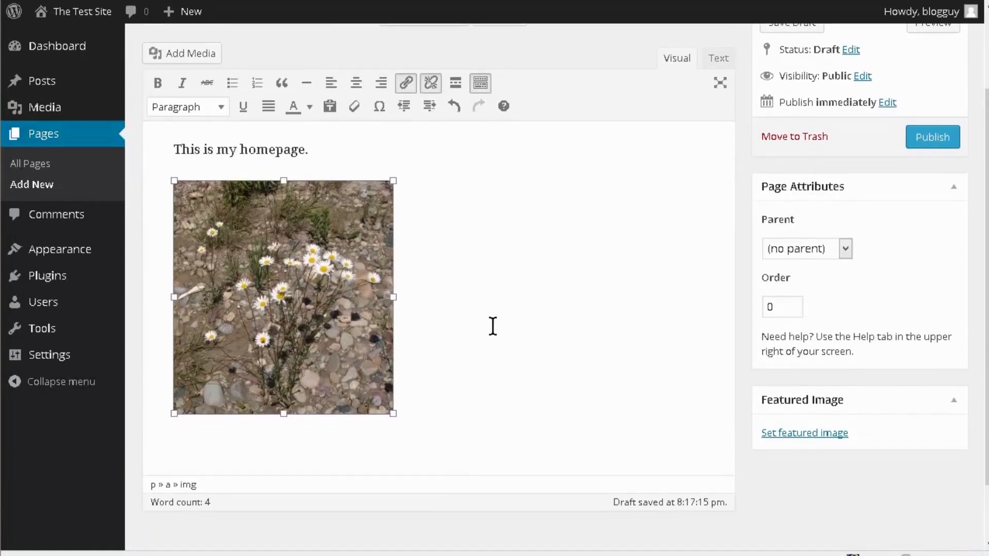
click(260, 274)
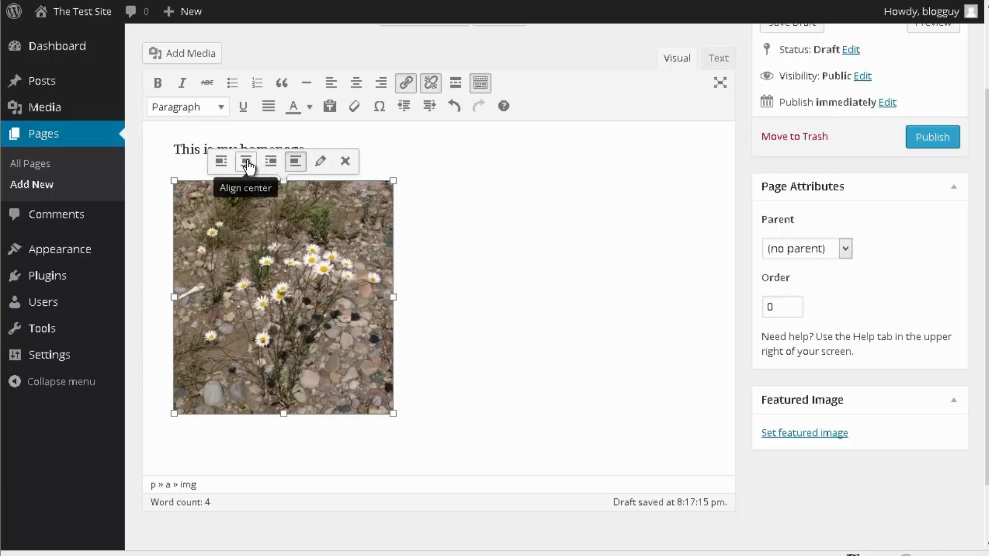
click(220, 166)
click(416, 230)
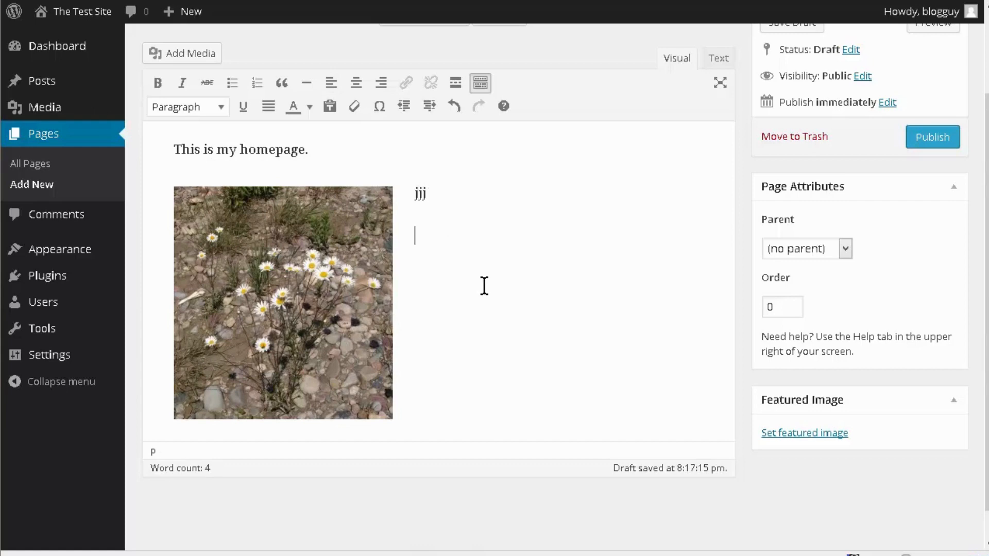
text(fff fff)
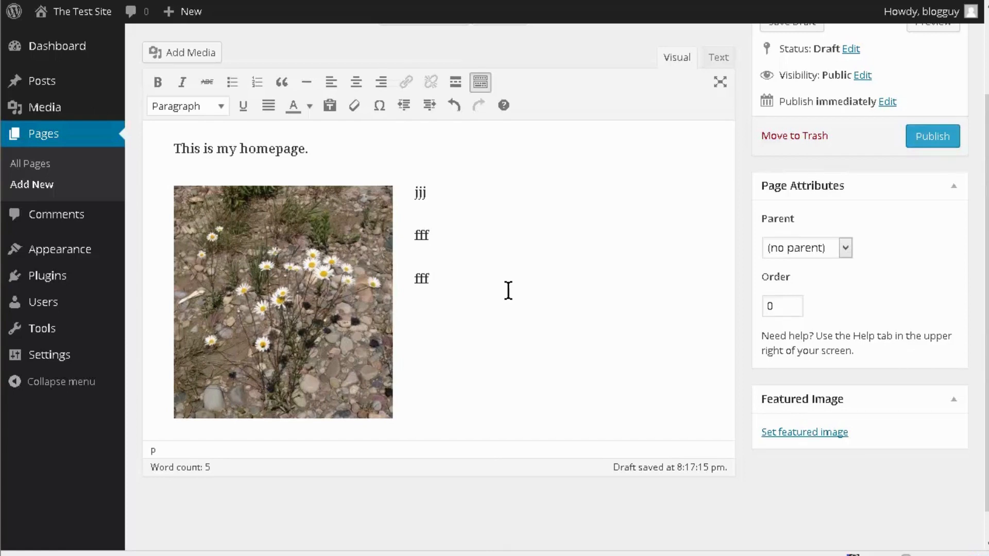
scroll(512, 290, up, 2)
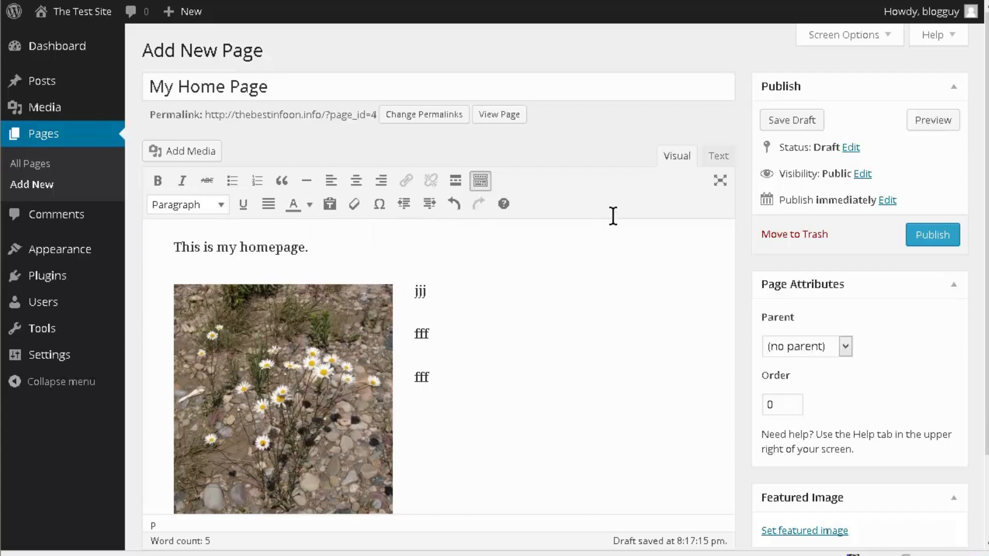
click(718, 157)
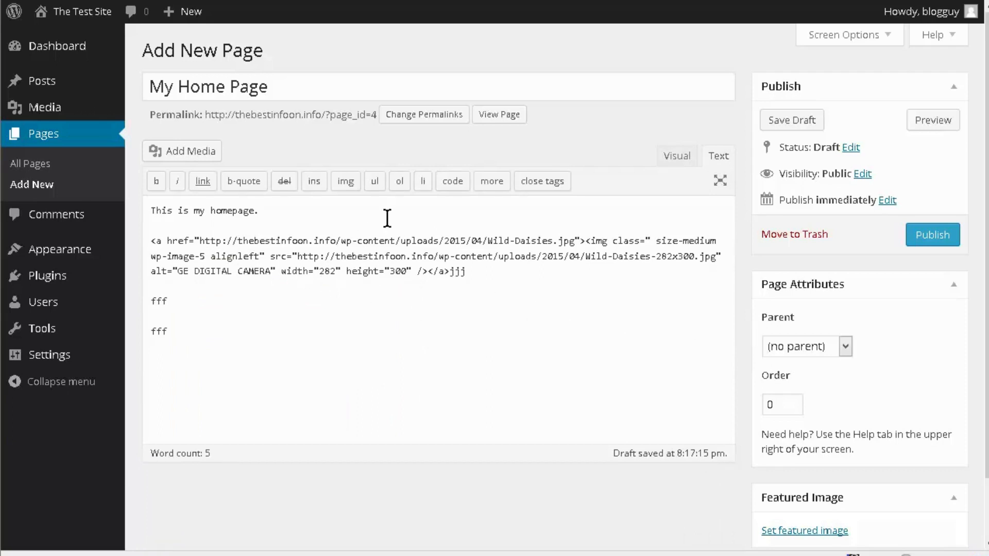
click(676, 158)
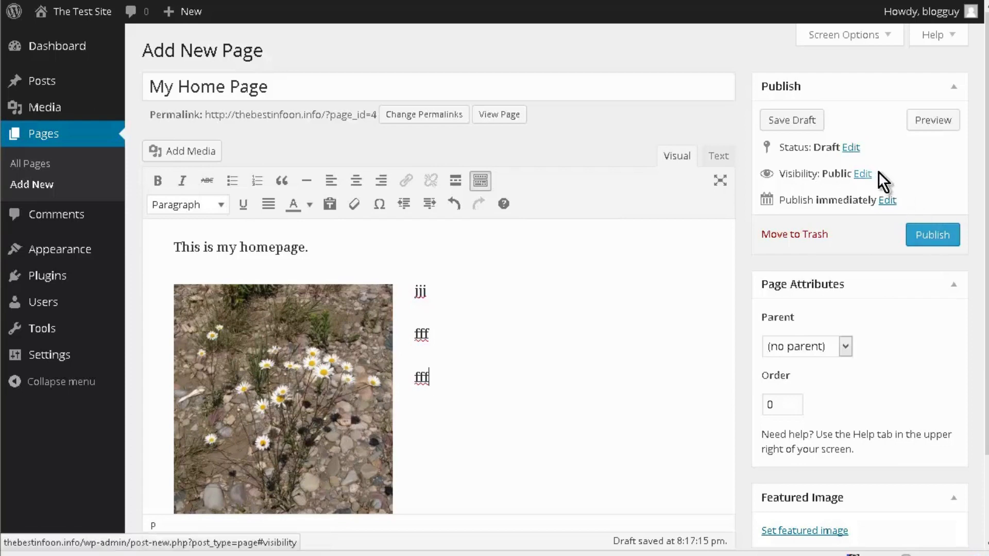
click(863, 174)
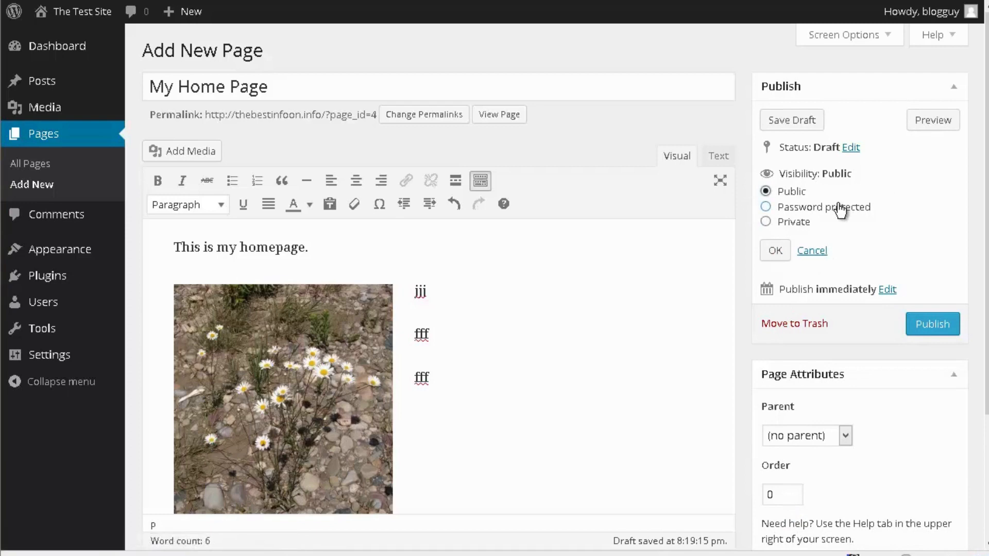
click(820, 252)
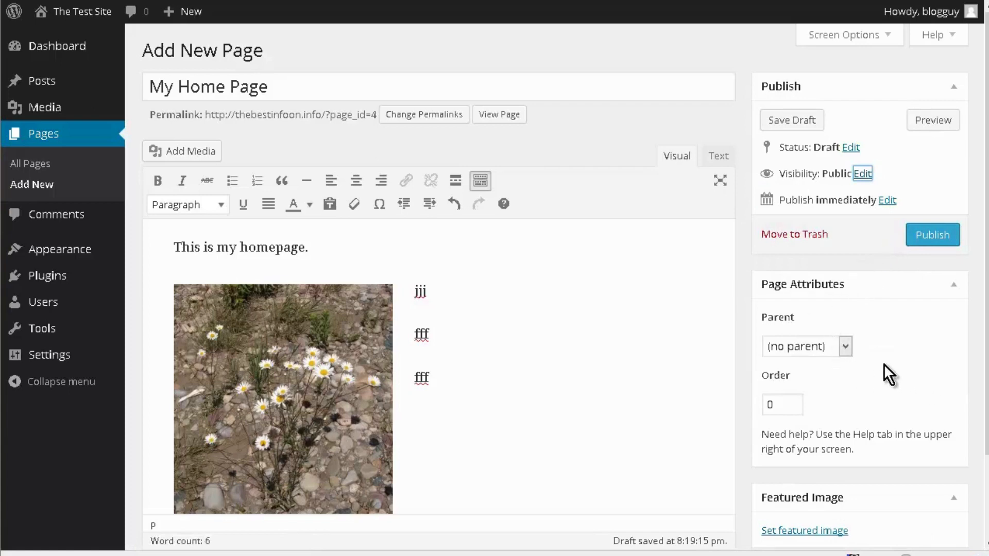
click(846, 351)
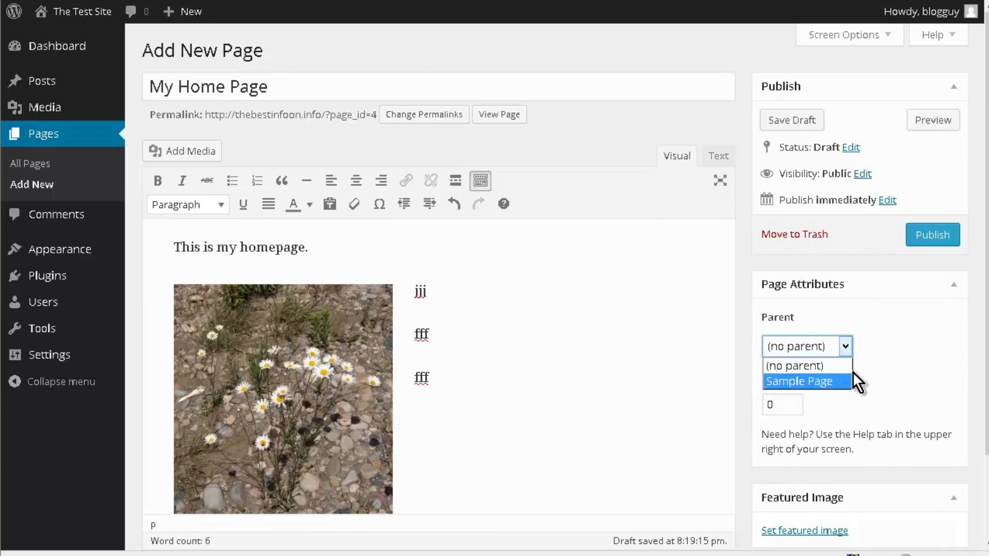
click(924, 328)
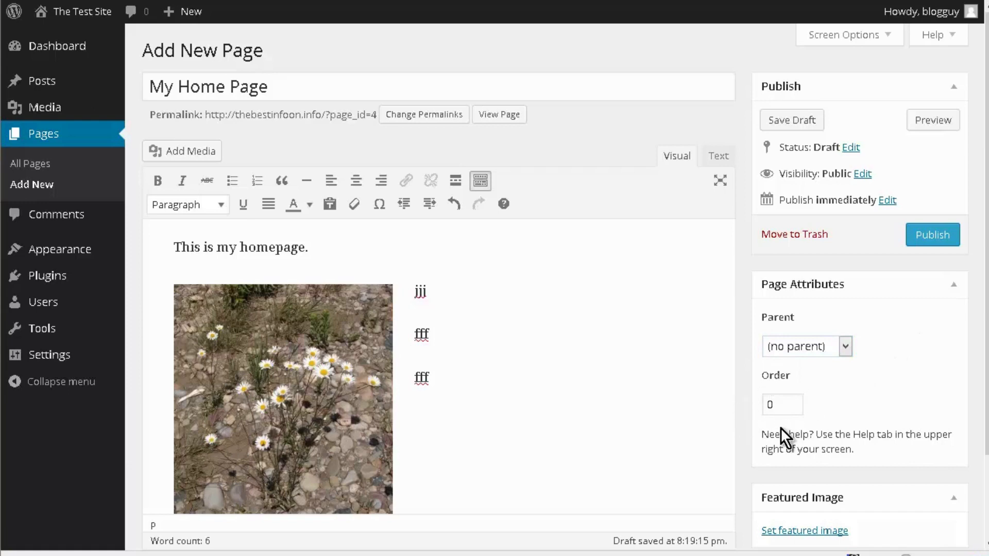
scroll(855, 361, down, 3)
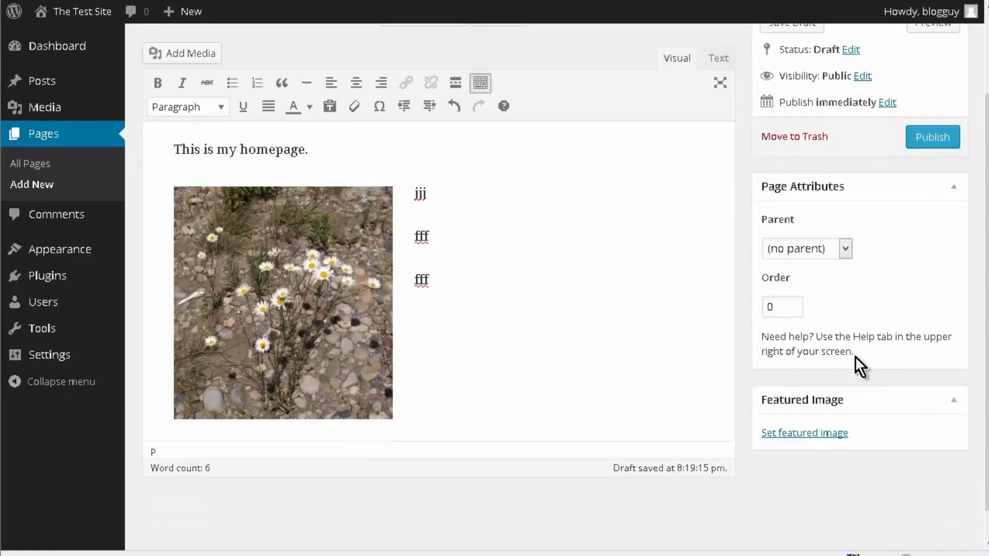
scroll(855, 356, down, 1)
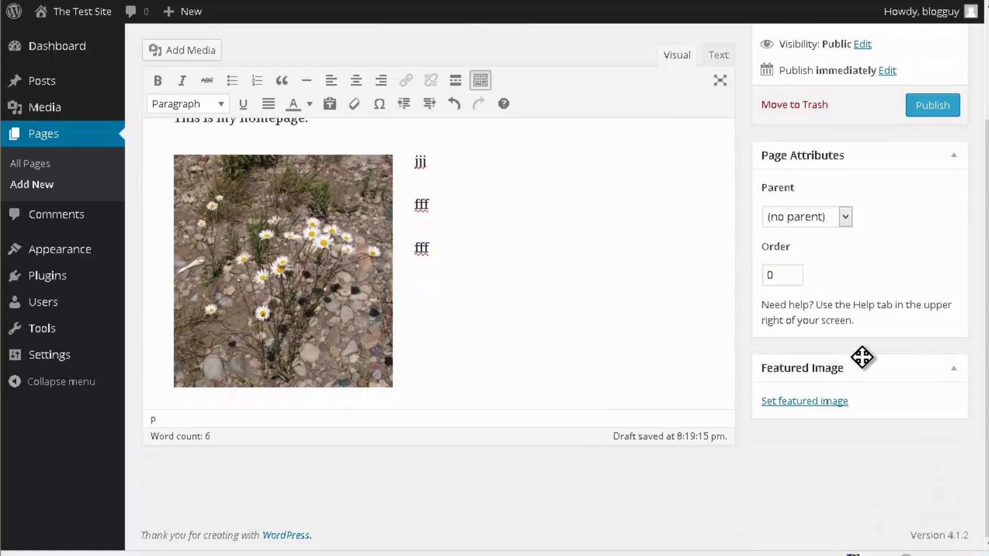
scroll(889, 347, up, 4)
scroll(890, 347, down, 4)
scroll(942, 306, up, 1)
scroll(936, 155, up, 2)
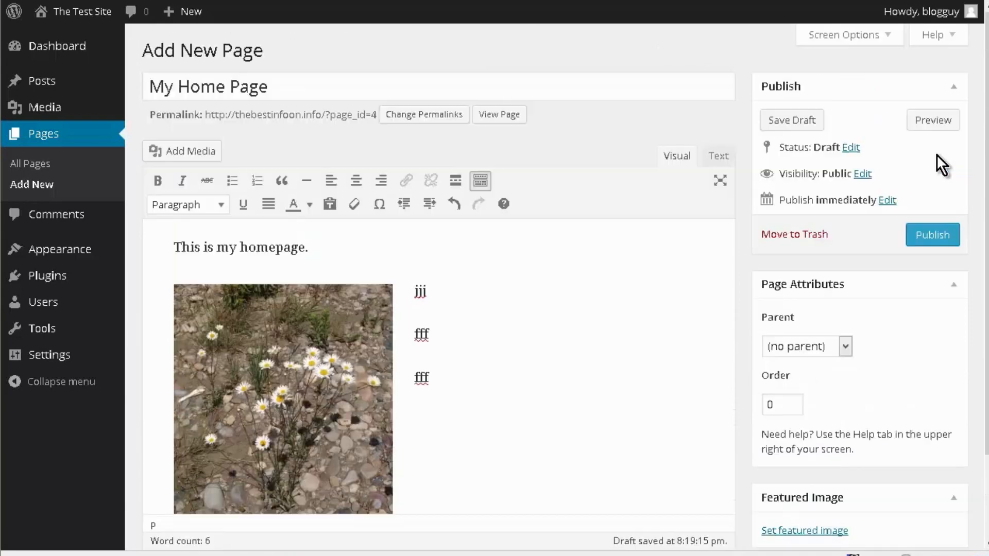
- Publish My Home Page, then save it as the static front page in Reading Settings
click(938, 234)
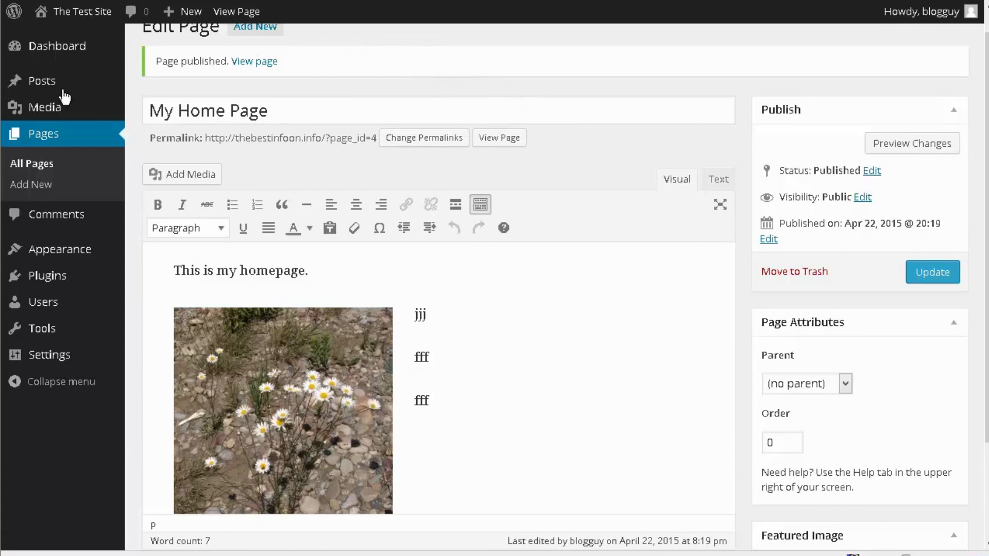
mouse_move(35, 359)
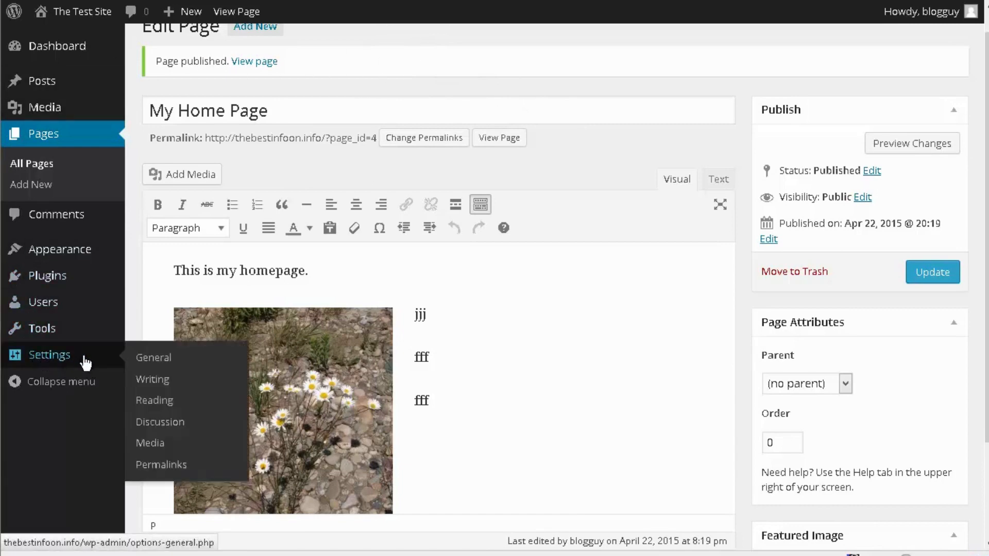
click(166, 402)
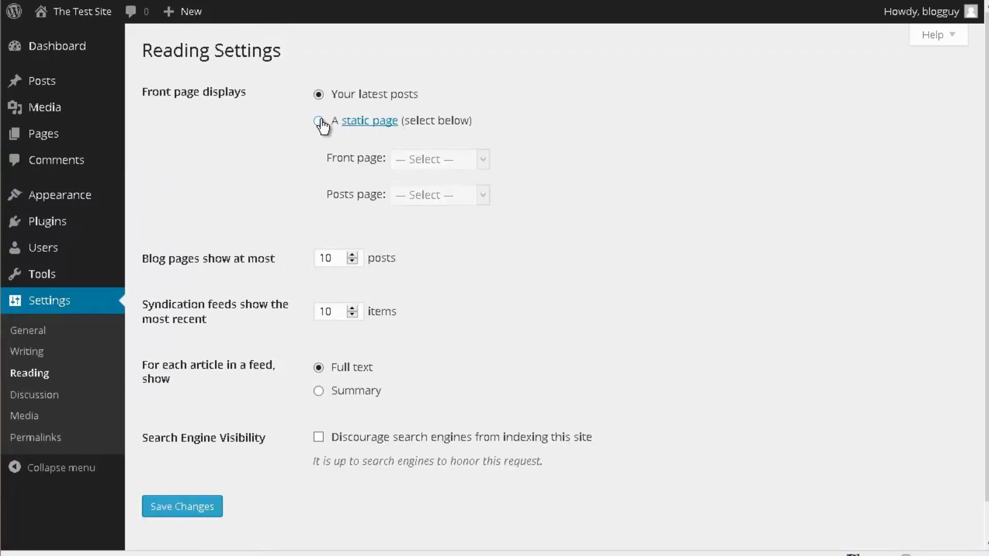
click(318, 121)
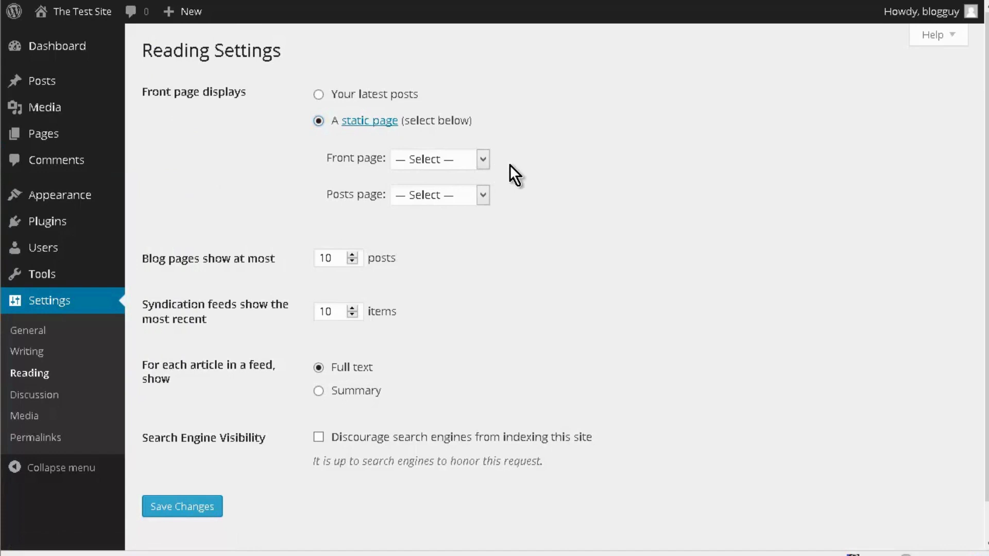
click(483, 160)
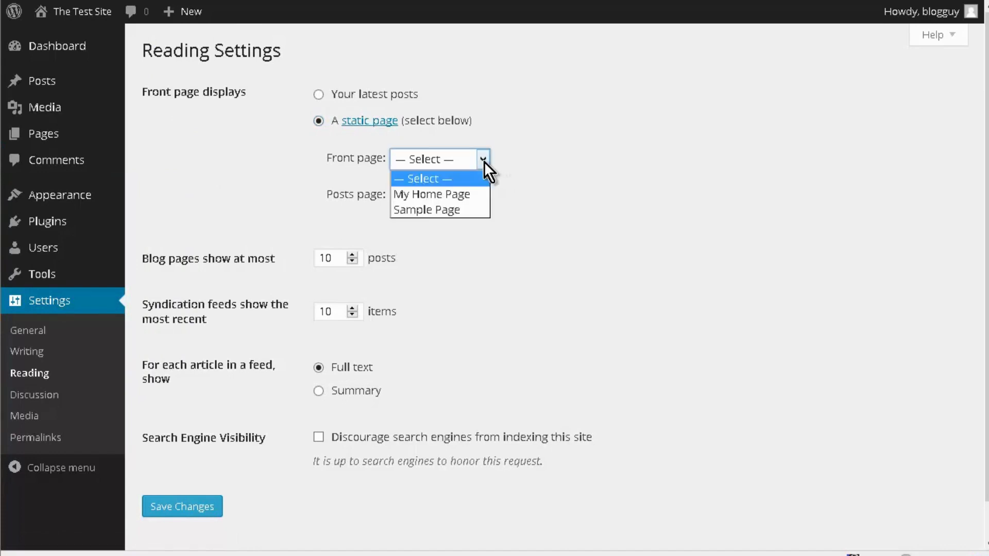
click(453, 190)
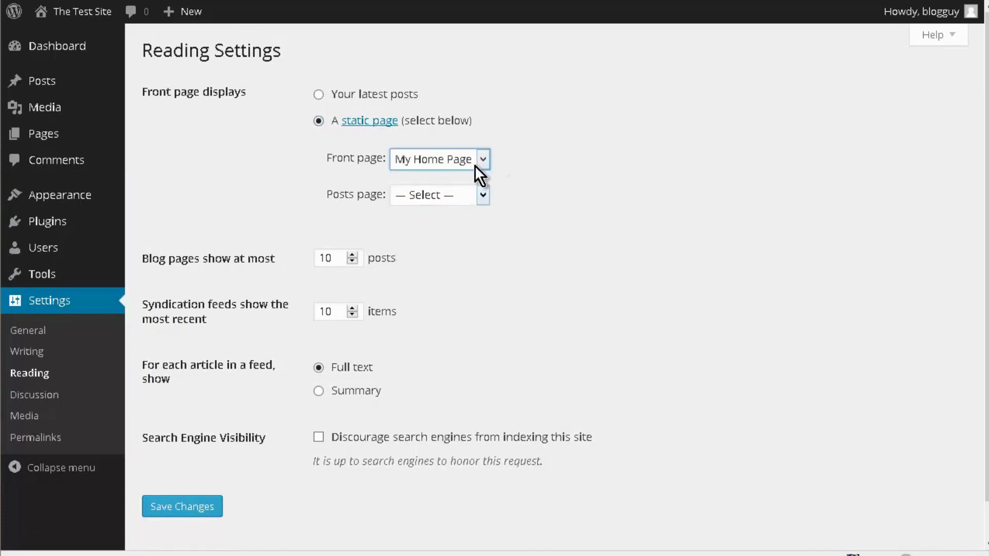
click(209, 507)
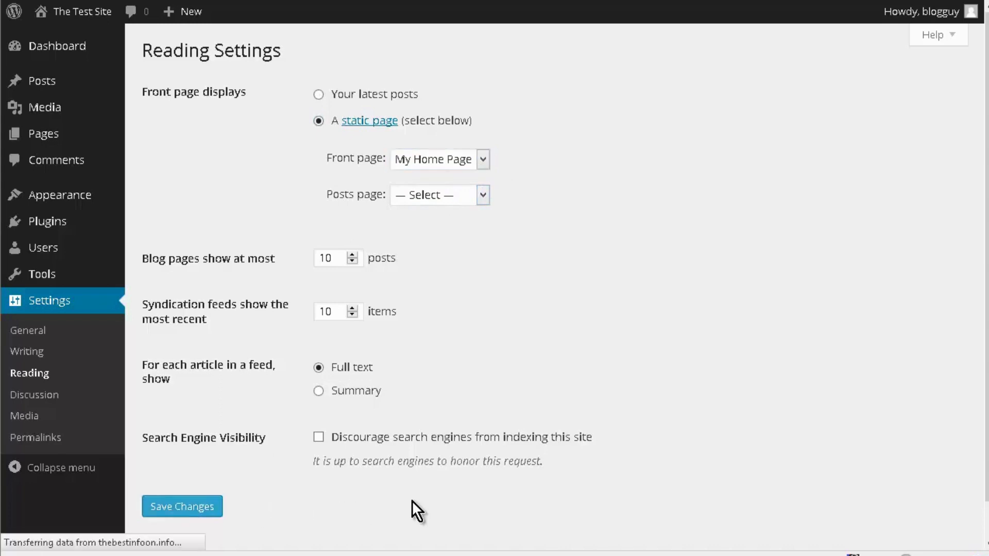
- Visit the live site and scroll its front page showing My Home Page
mouse_move(90, 15)
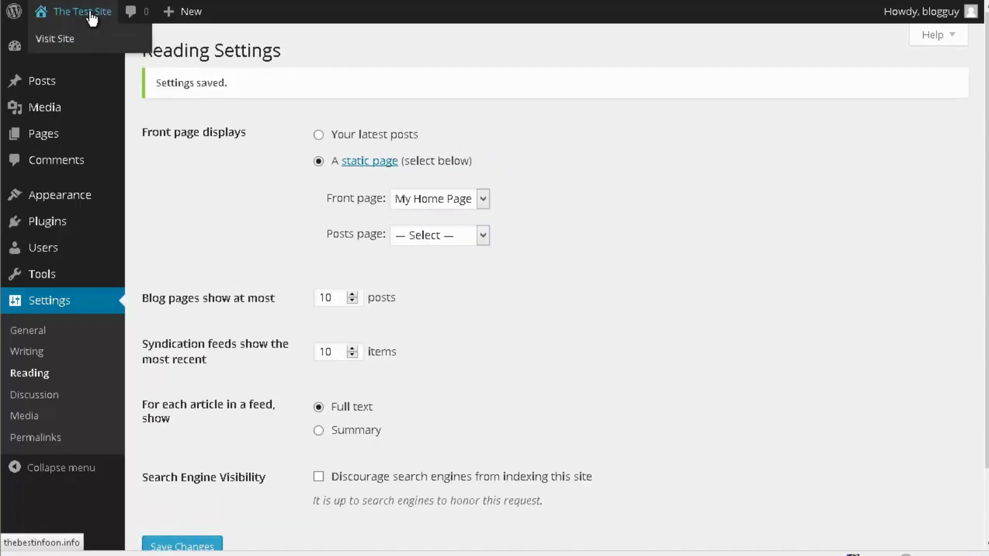
click(104, 46)
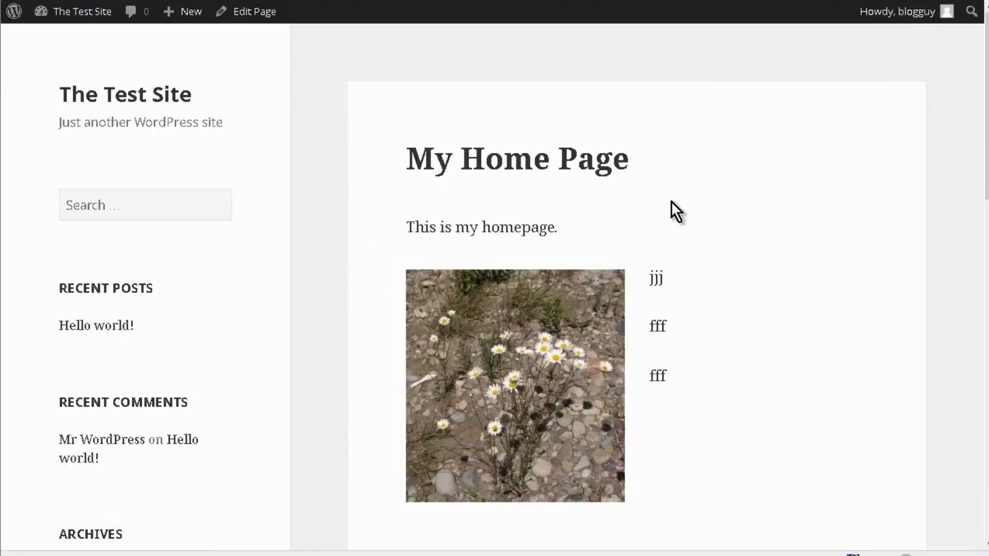
scroll(802, 229, down, 8)
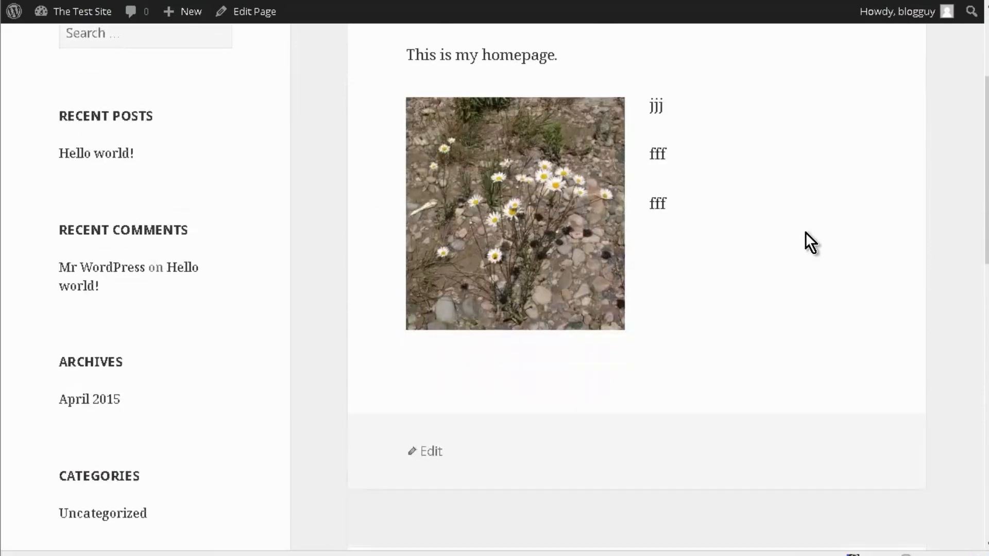
scroll(805, 232, up, 8)
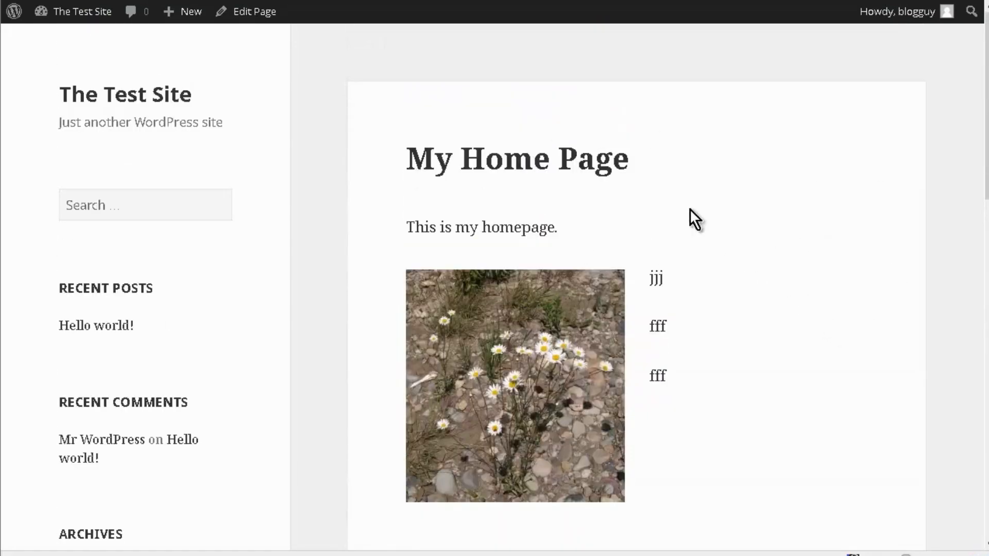
mouse_move(77, 15)
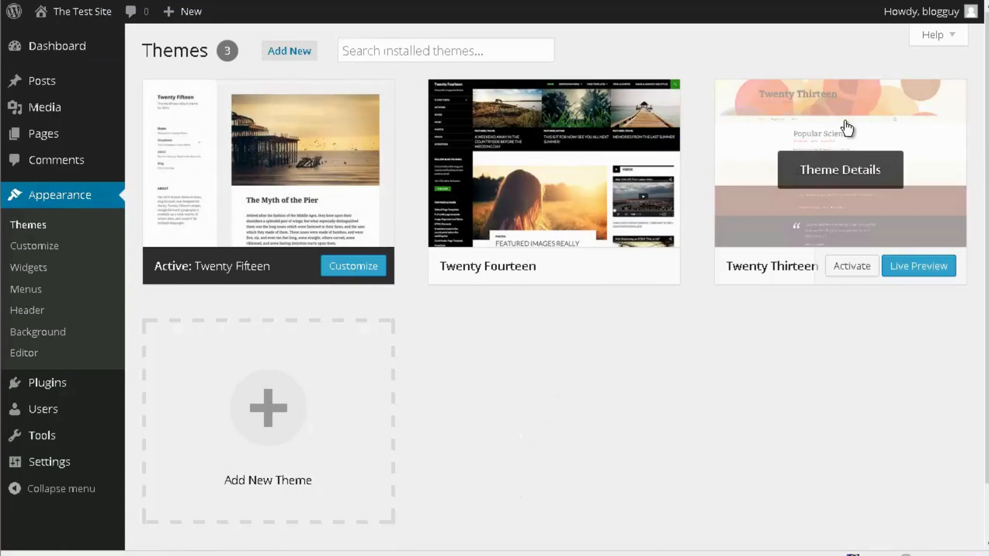
- Live-preview and activate Twenty Thirteen, check the front page, then go back to installed themes
click(918, 278)
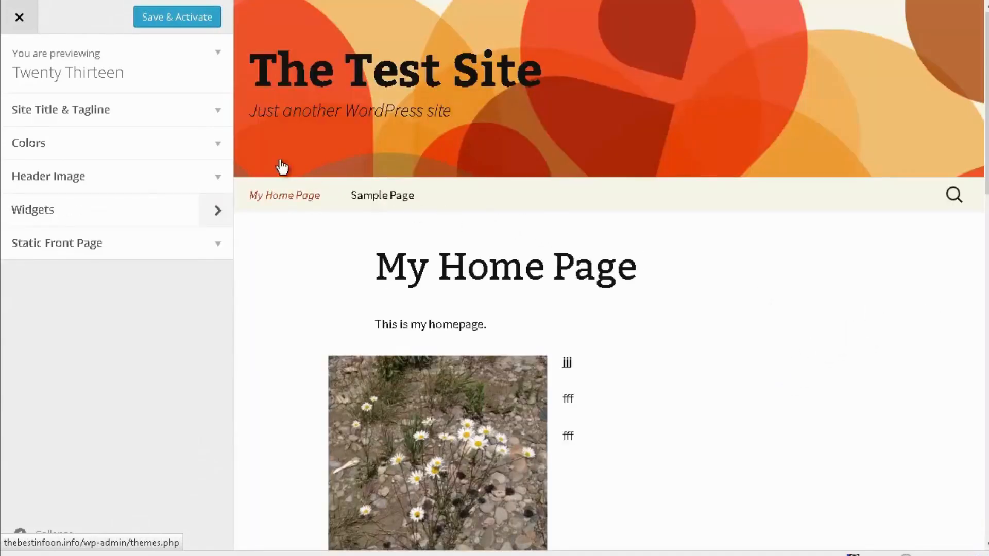
click(169, 20)
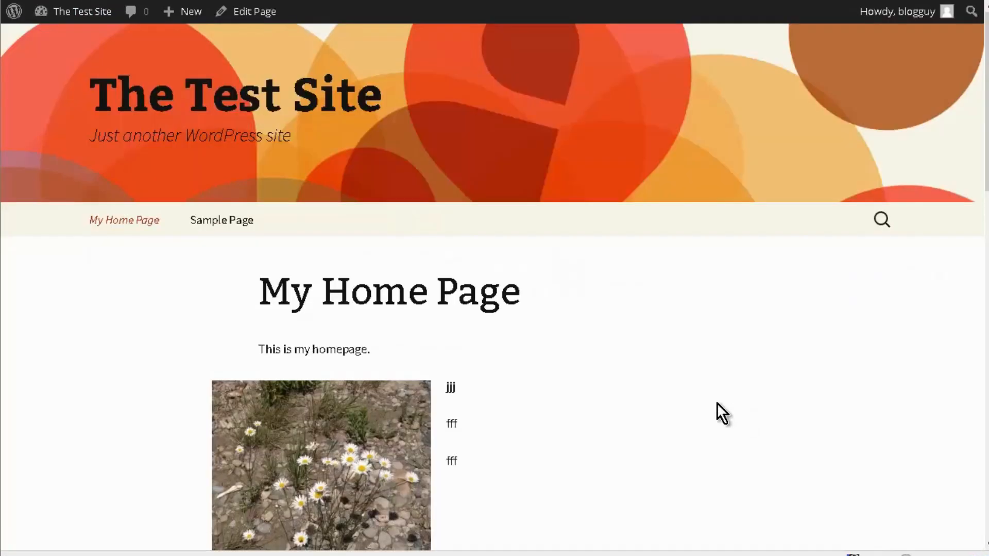
scroll(694, 302, down, 5)
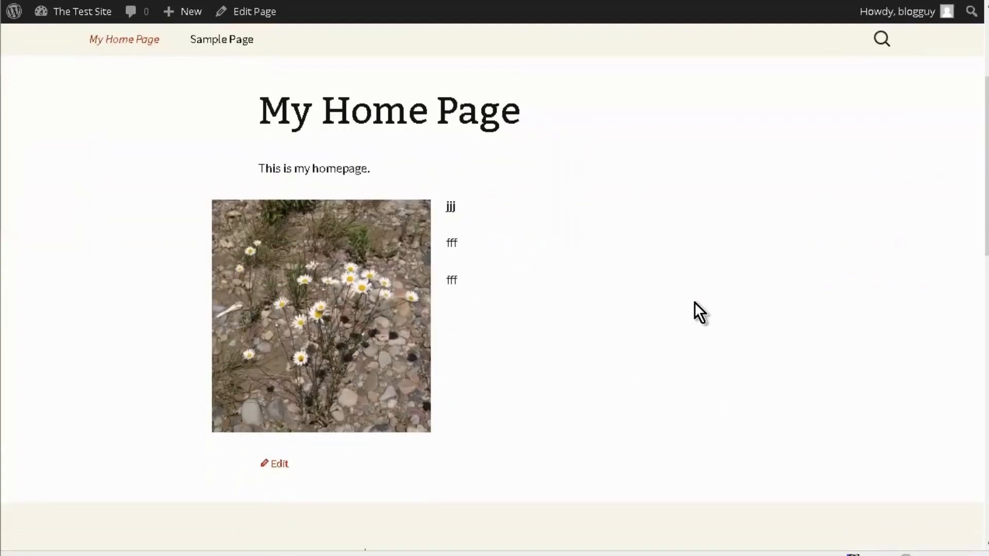
scroll(695, 309, down, 10)
scroll(695, 309, up, 15)
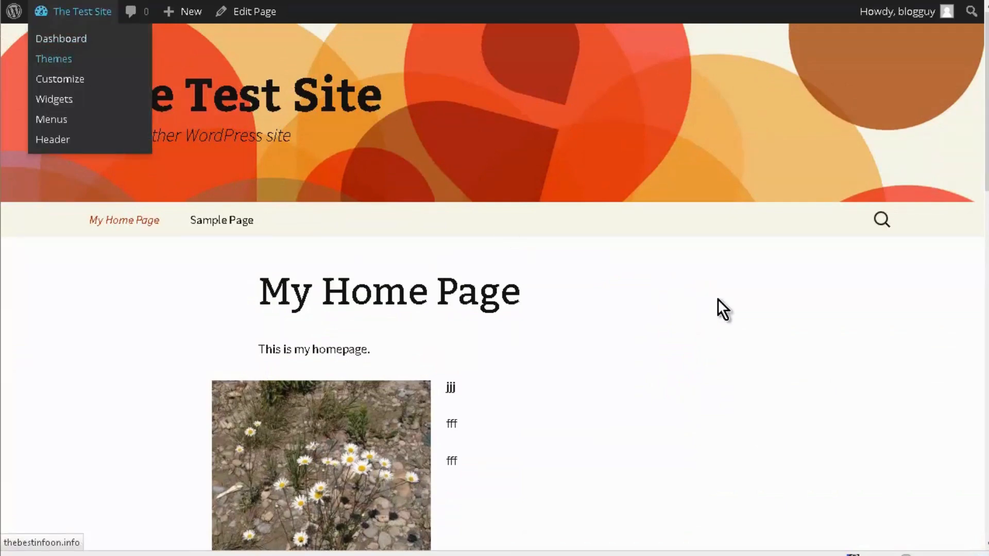
click(53, 59)
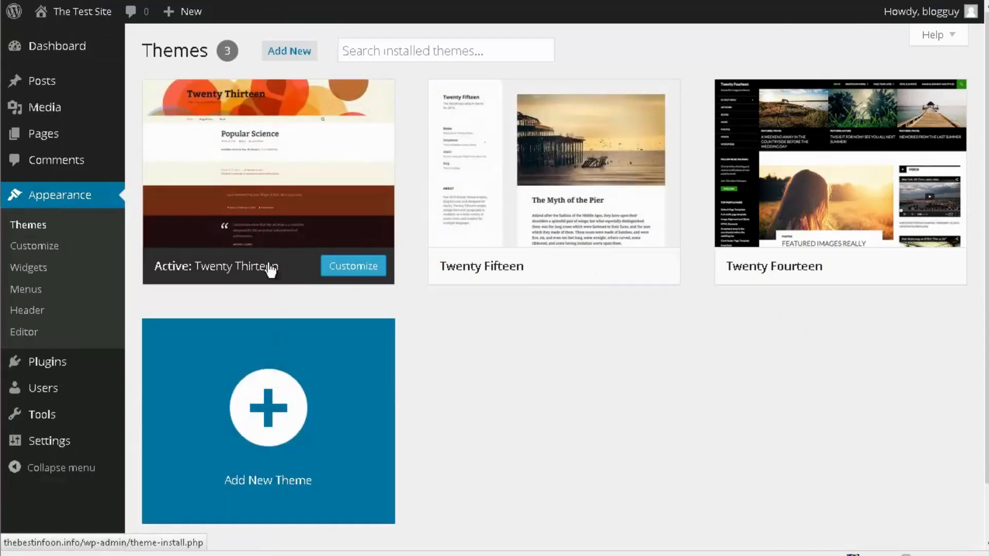
- Go to Add New themes and scroll down through the Featured themes list
click(283, 53)
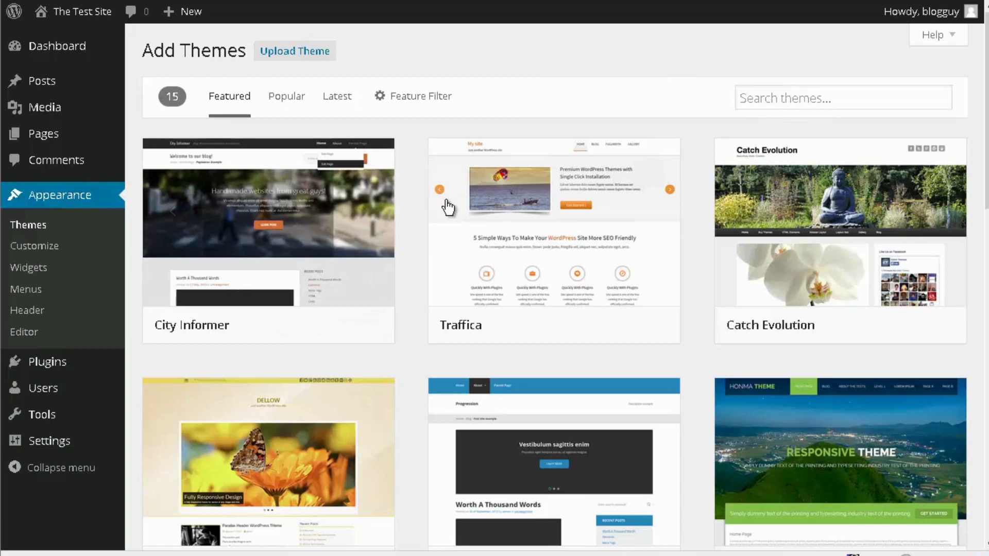
scroll(605, 206, down, 2)
scroll(698, 184, down, 2)
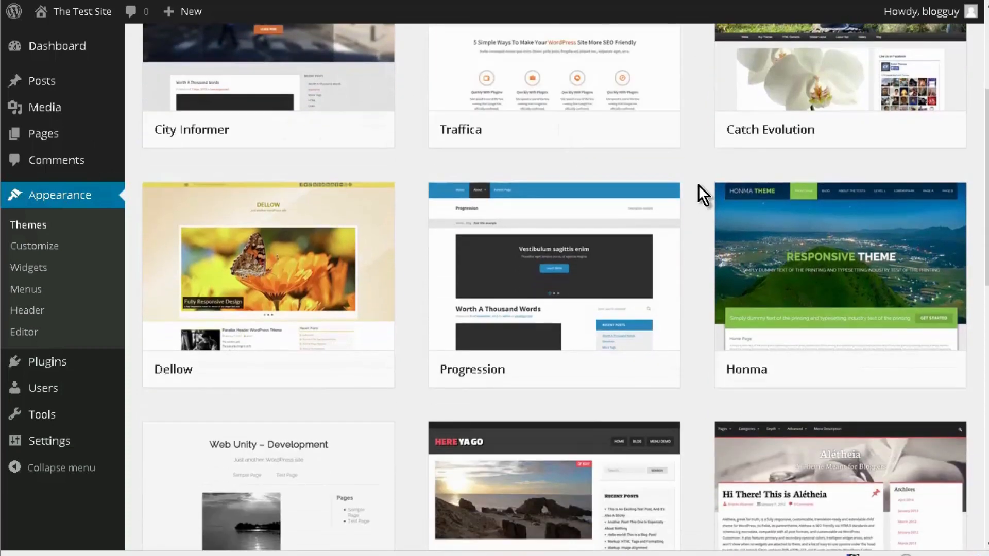
scroll(697, 186, down, 2)
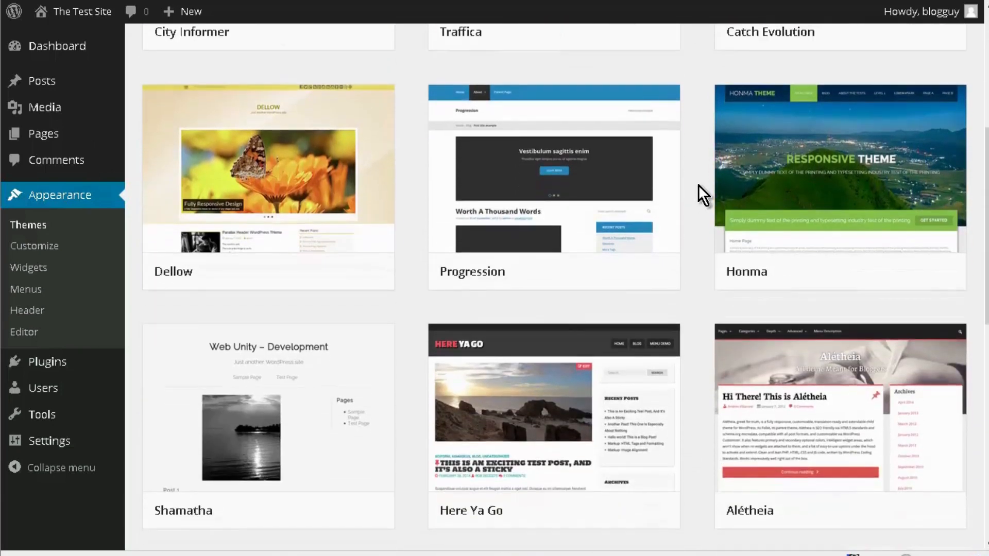
scroll(699, 185, down, 6)
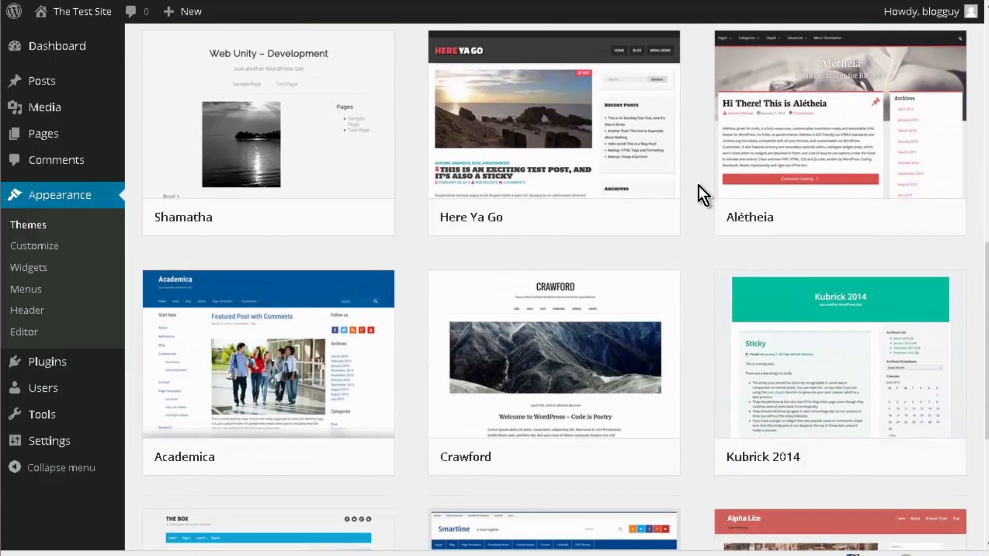
scroll(698, 184, down, 4)
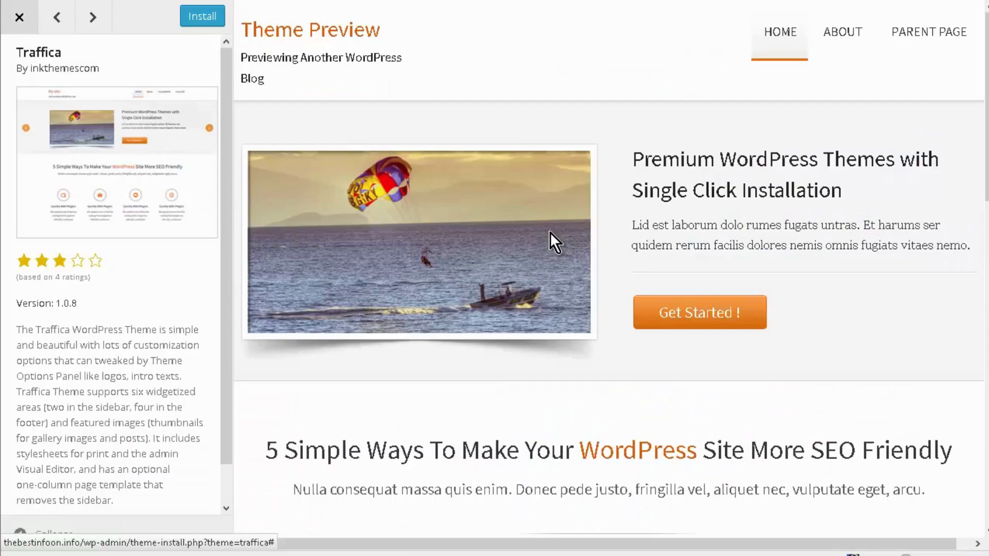
- Install Traffica 1.0.8, preview and close it without activating, and return to the theme installer
click(201, 20)
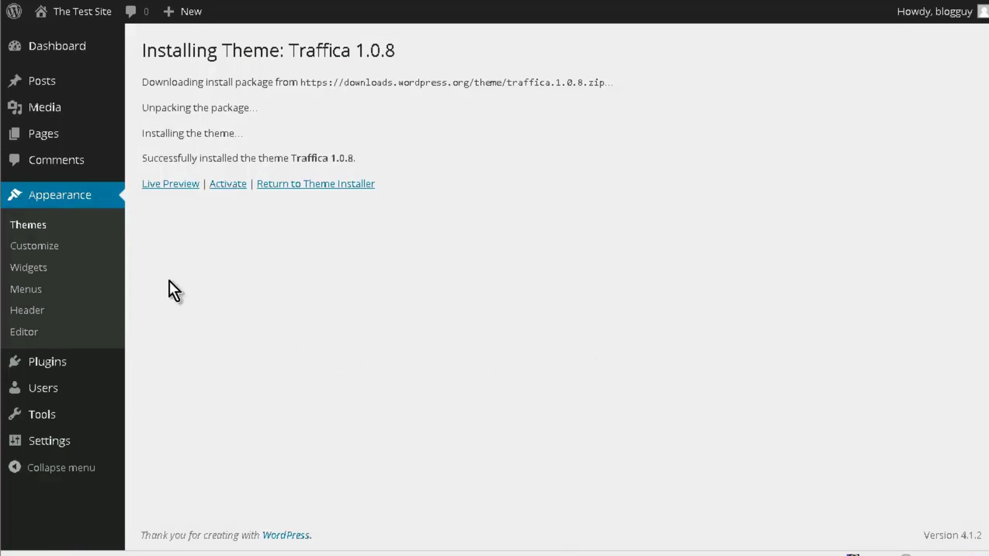
click(160, 185)
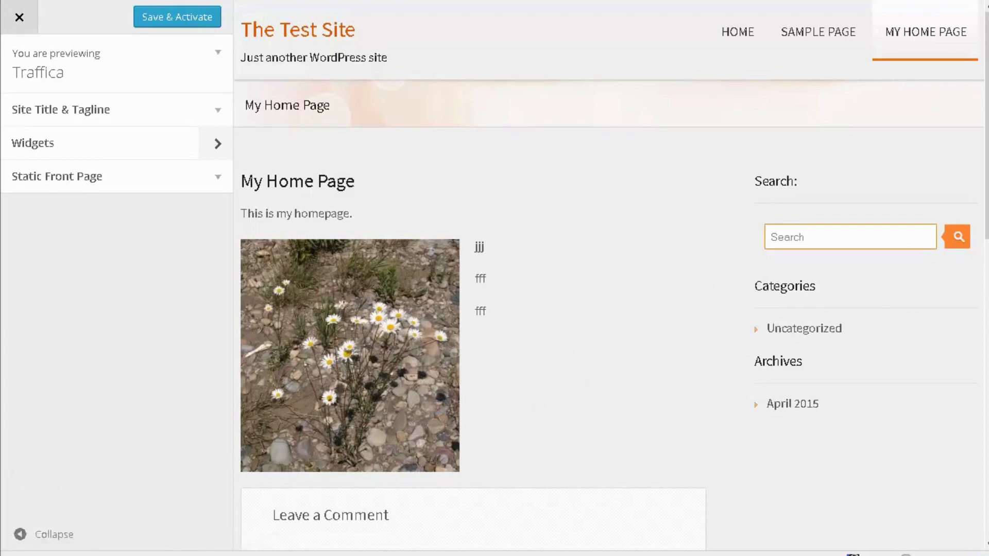
click(20, 18)
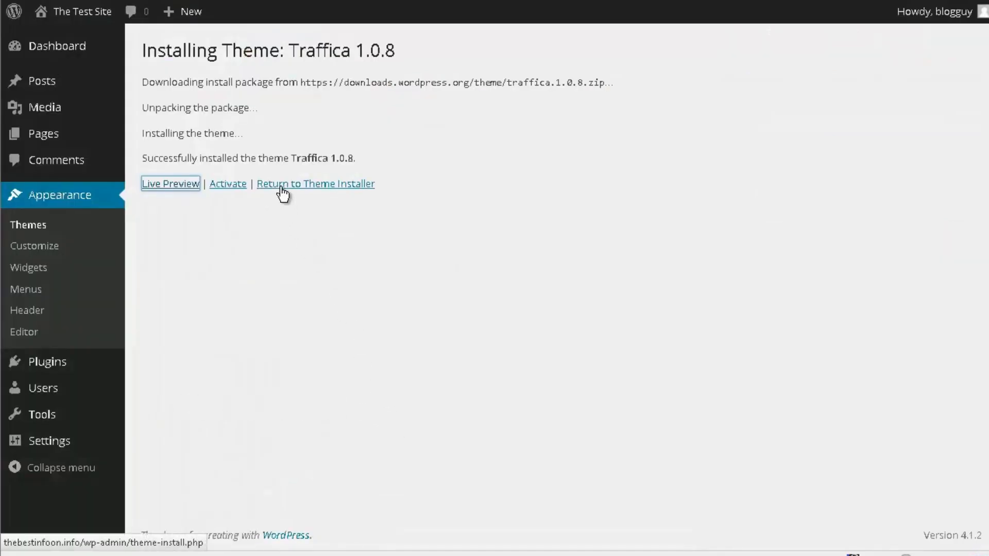
click(315, 185)
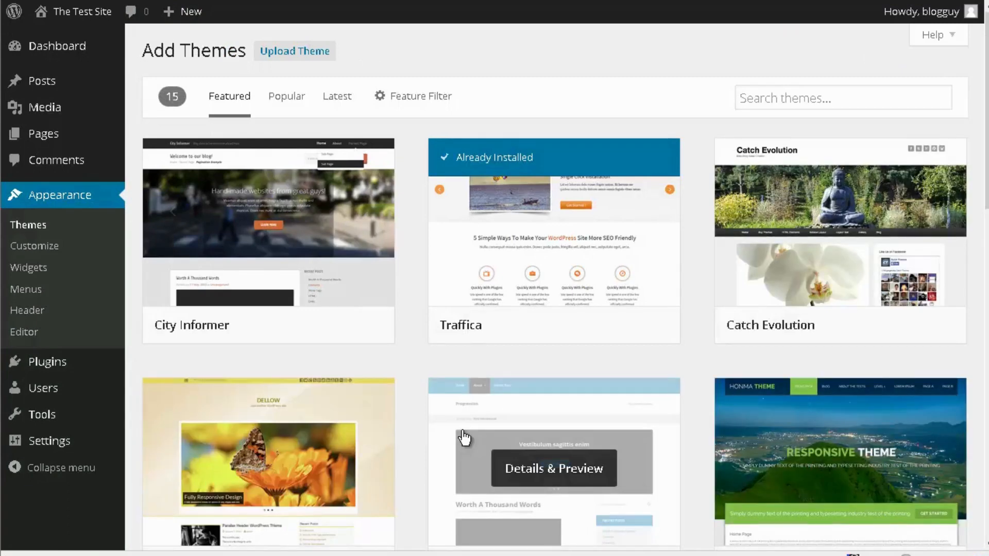
- Search themes for 'pets' and install the Blanc 2.0.4 theme
click(789, 97)
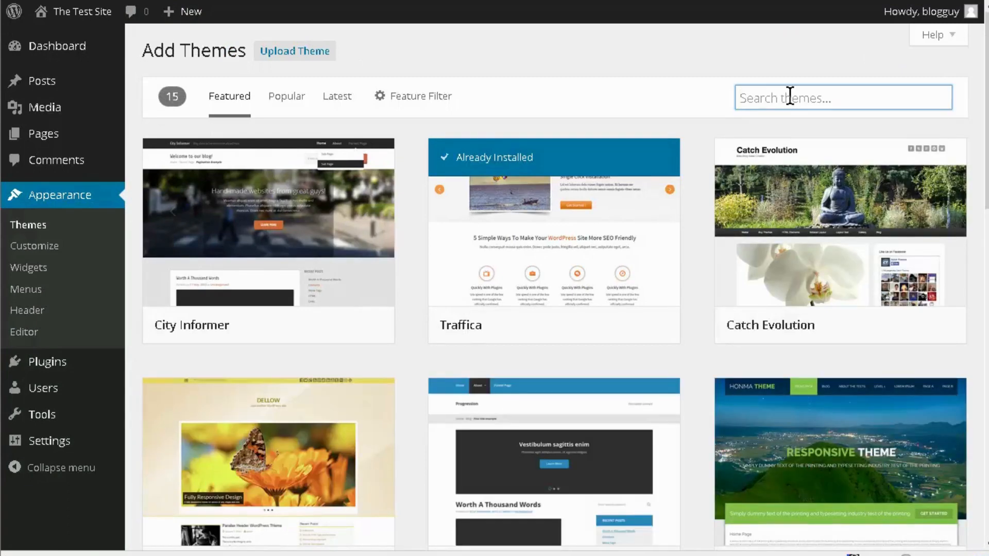
text(pets)
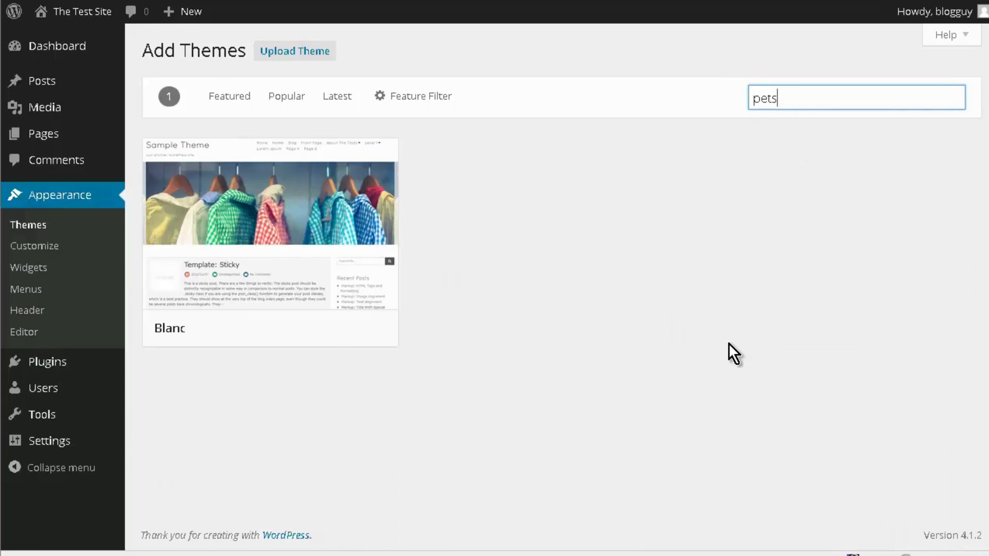
mouse_move(396, 268)
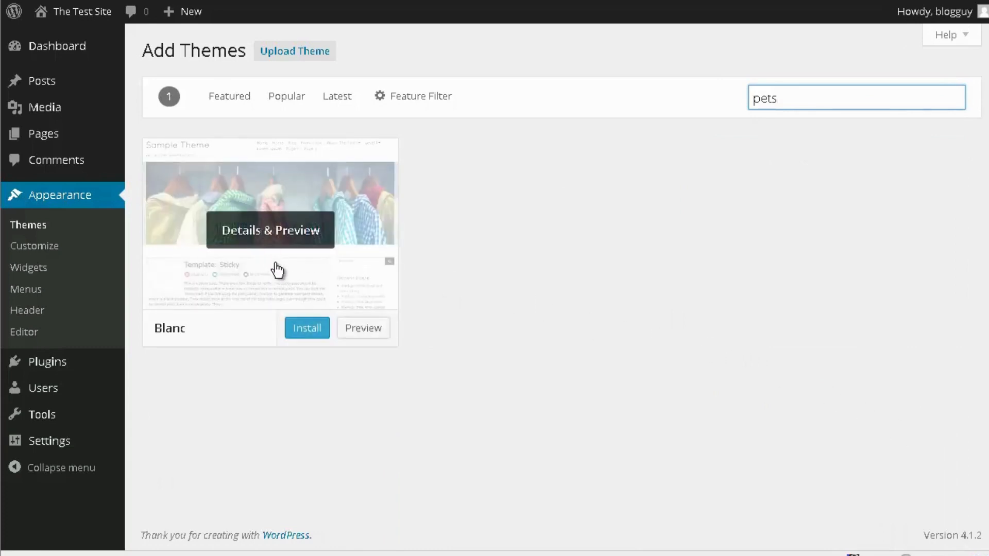
click(307, 329)
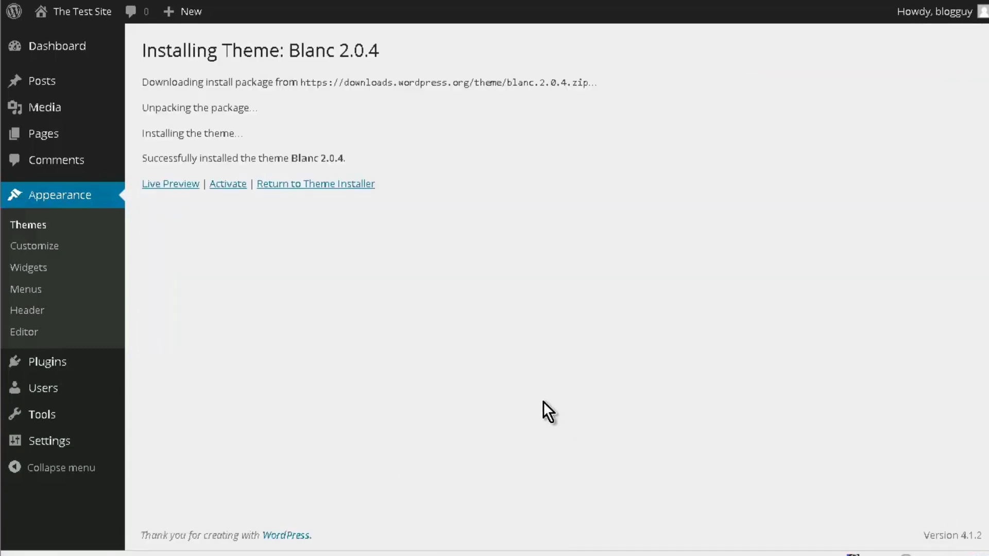
- Live-preview the newly installed Blanc theme and activate it
click(159, 185)
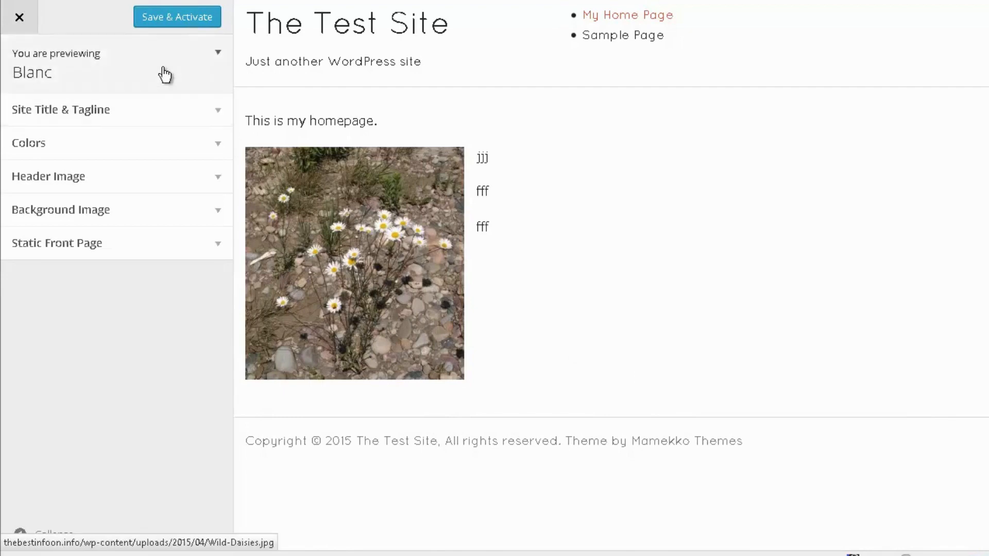
click(161, 25)
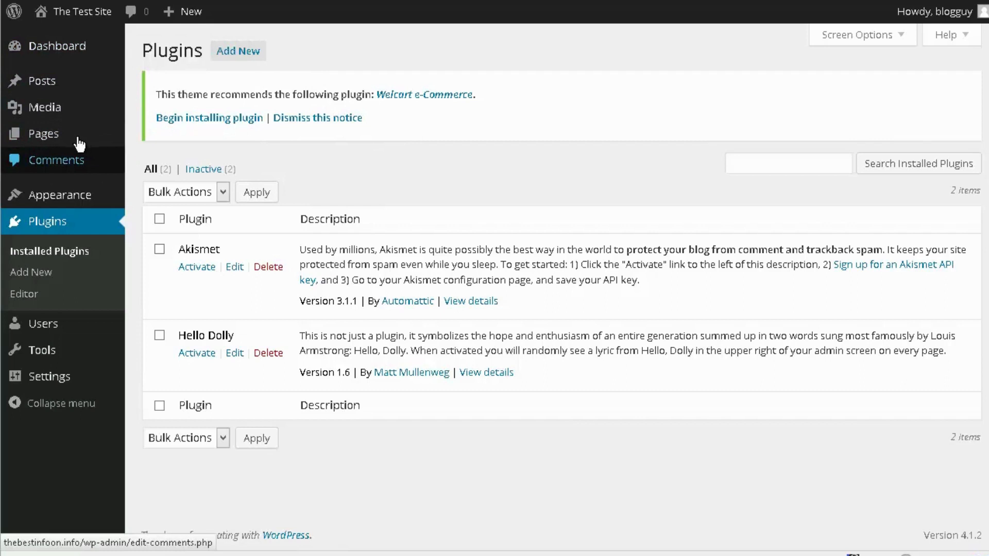
- Live-preview Twenty Thirteen from the installed themes, then save and activate it to replace Blanc
mouse_move(63, 198)
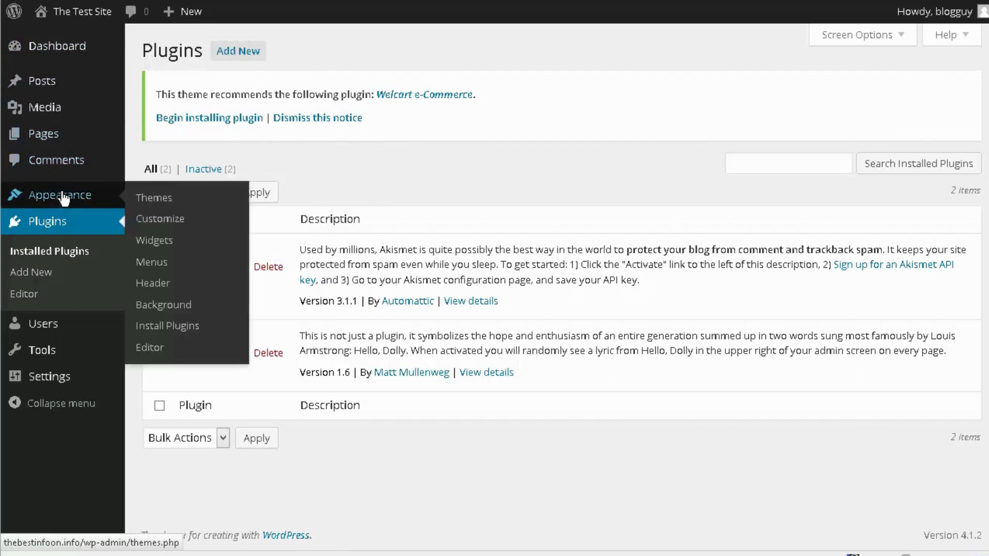
click(160, 199)
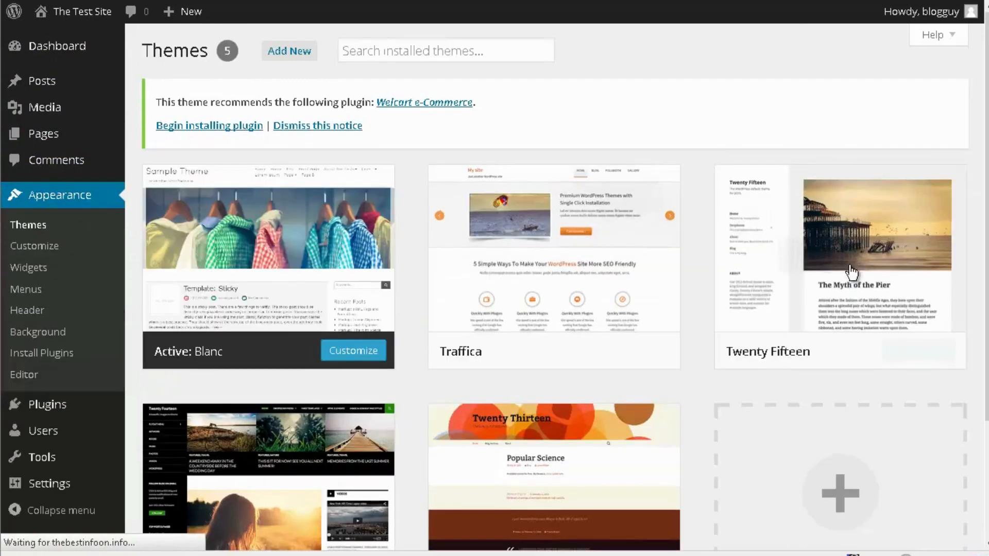
mouse_move(845, 290)
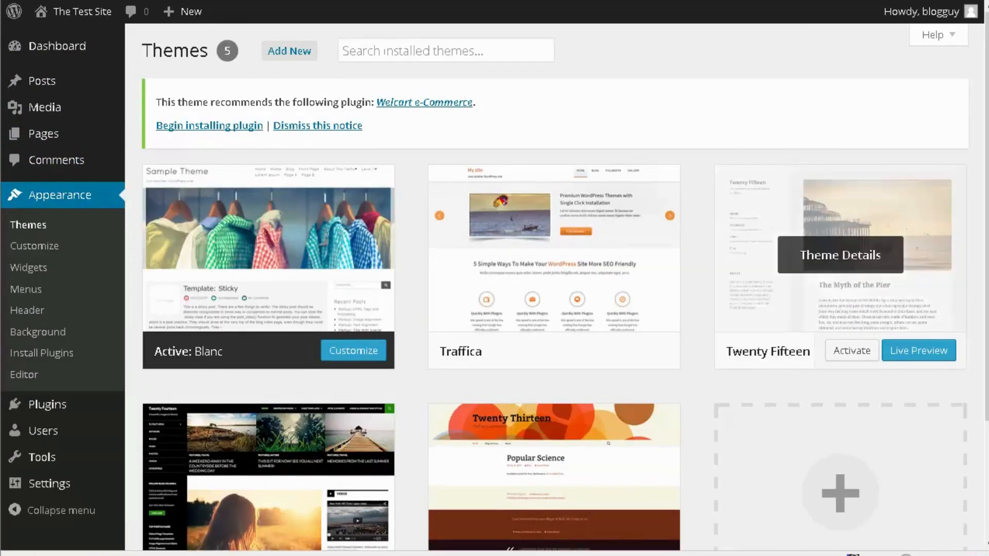
scroll(615, 336, down, 2)
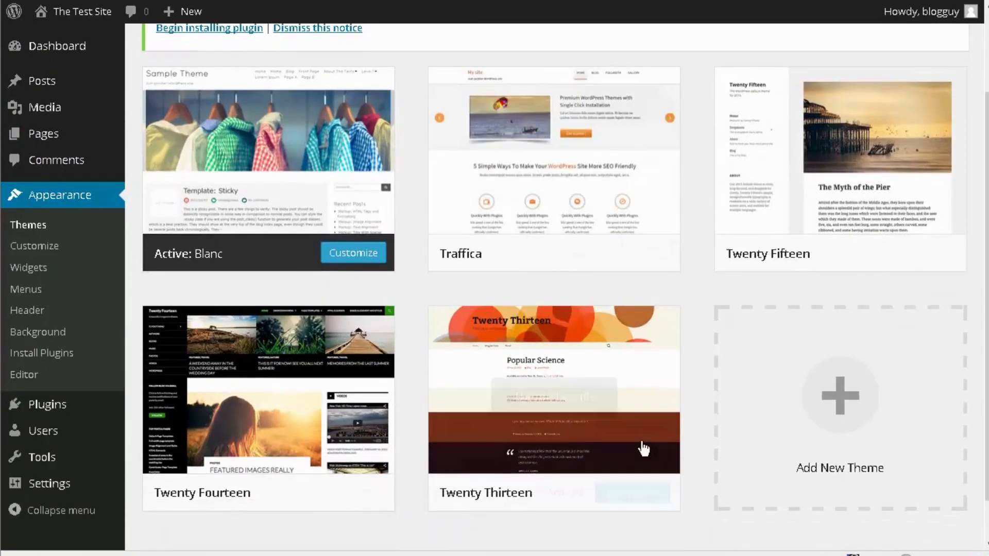
click(631, 493)
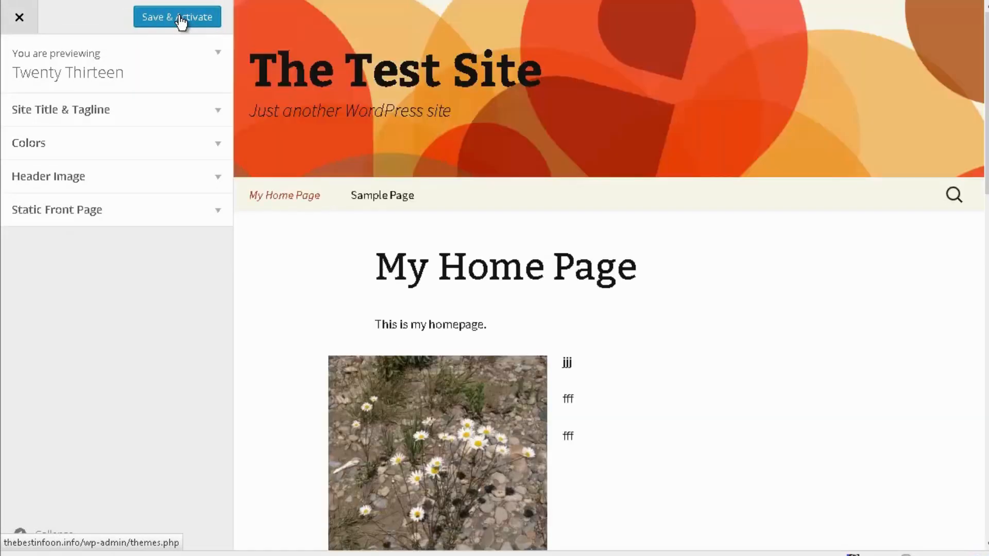
click(180, 17)
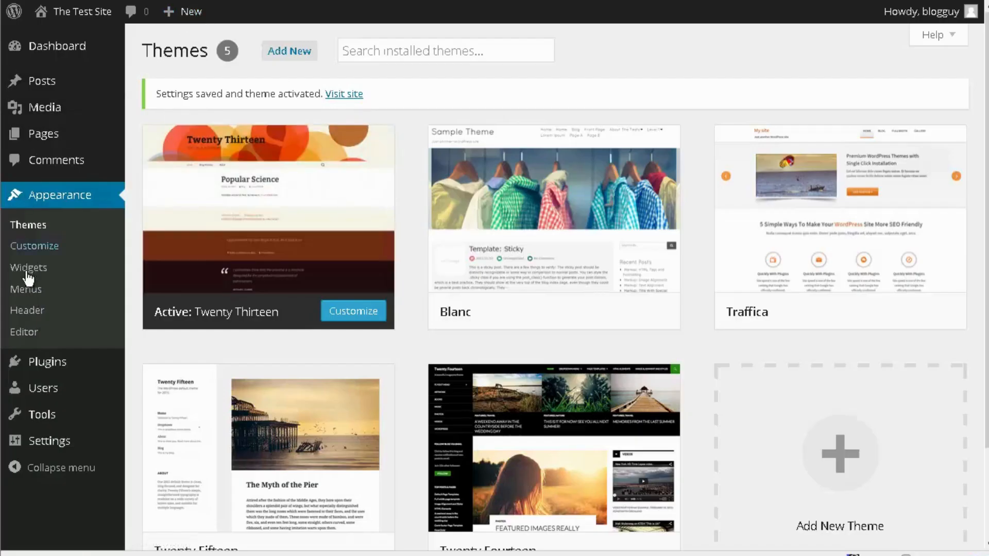
- Delete the Hello Dolly plugin and its files, leaving only Akismet, then go to Add Plugins
mouse_move(89, 363)
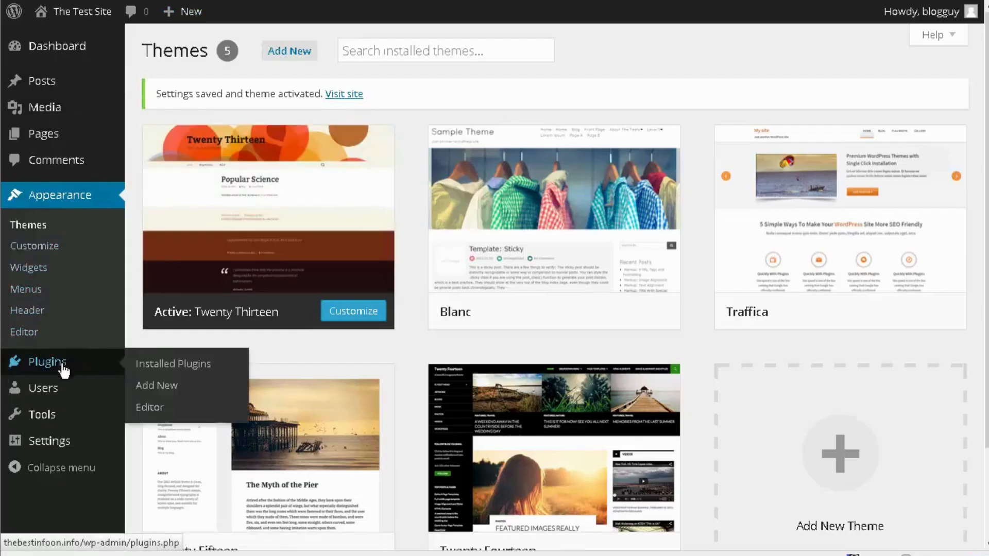
click(192, 366)
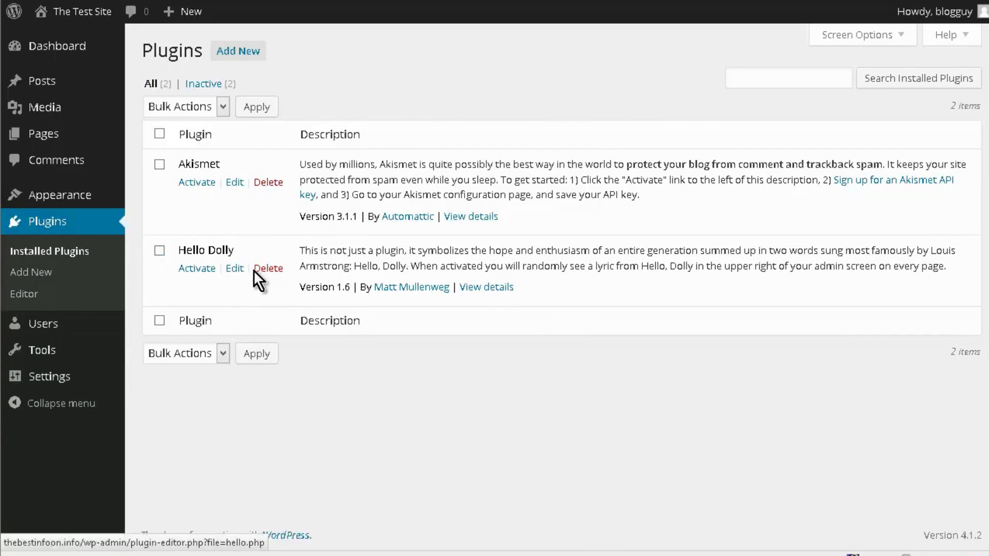
click(268, 270)
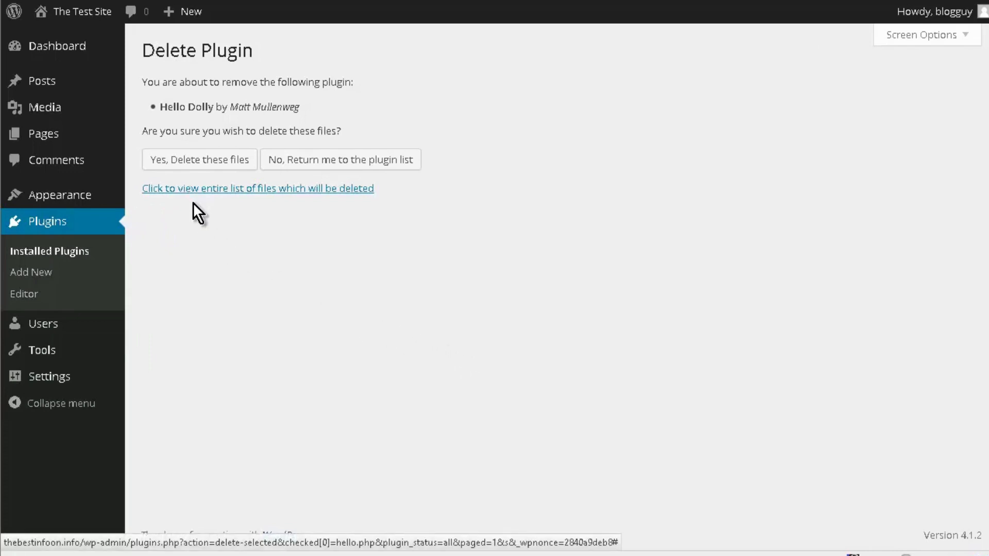
click(193, 162)
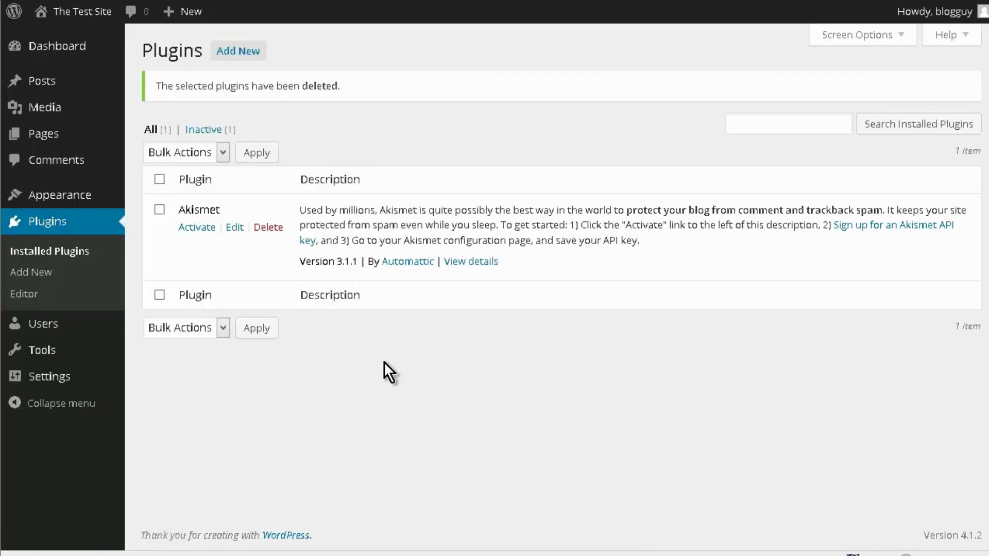
click(245, 58)
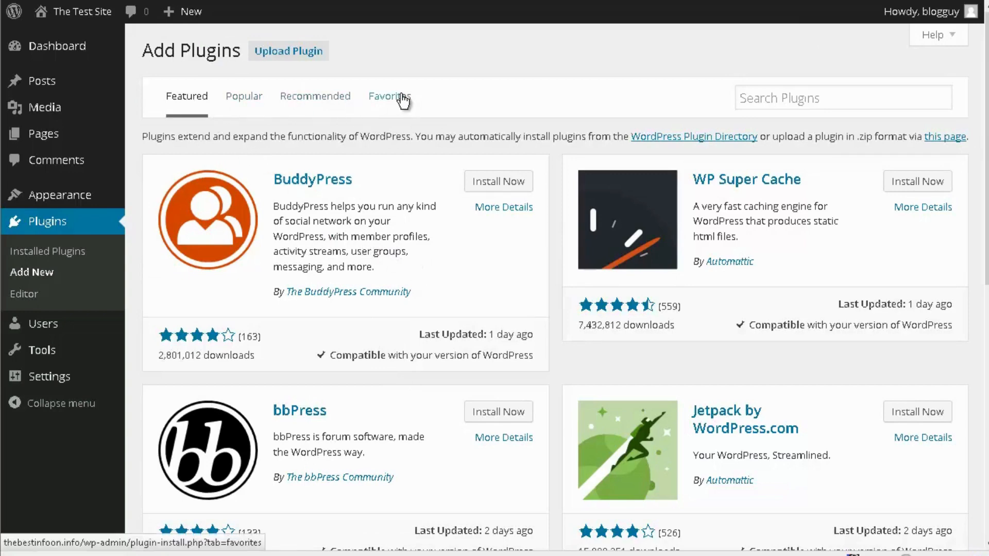
- Install All in One SEO Pack 2.2.6.2 from the Popular plugins list and return to the installer
click(251, 101)
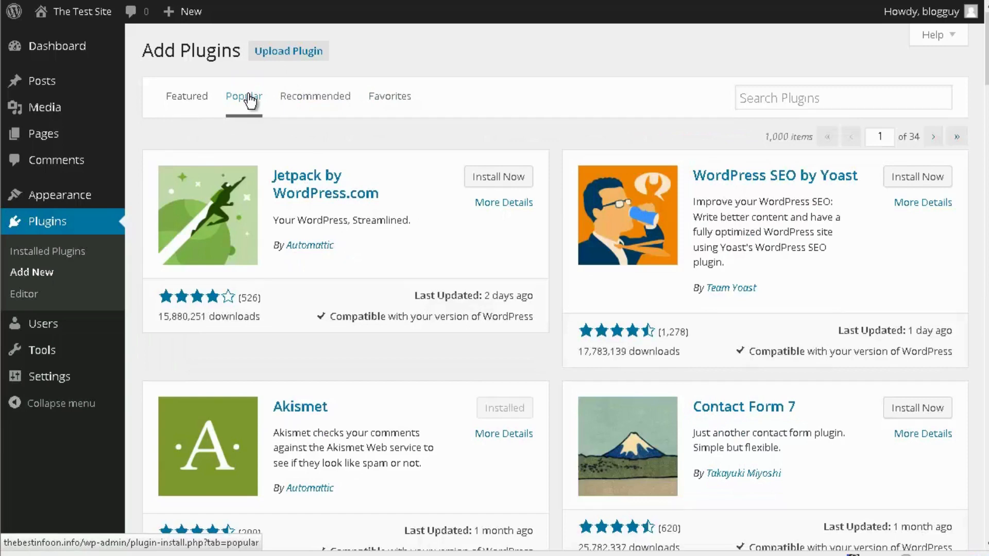
scroll(379, 113, down, 7)
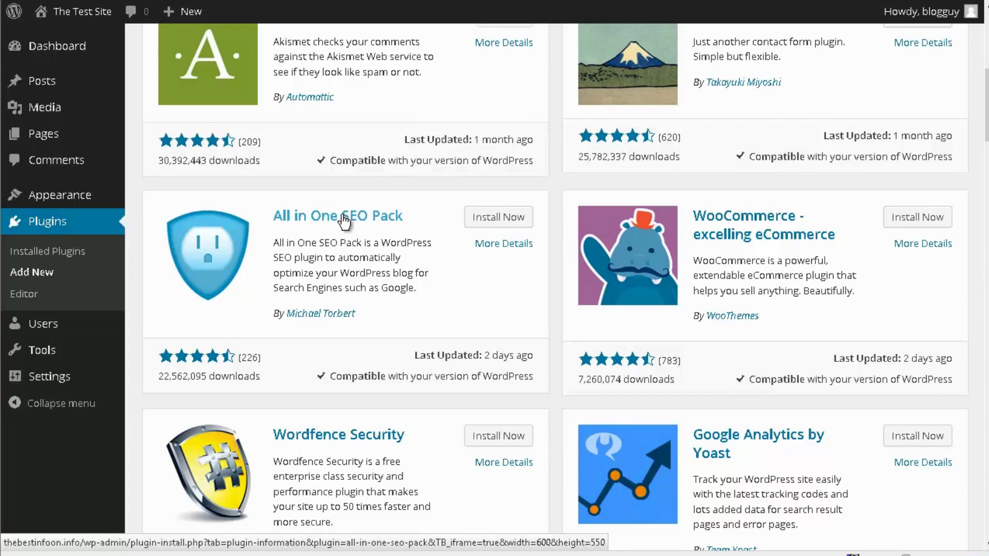
click(495, 219)
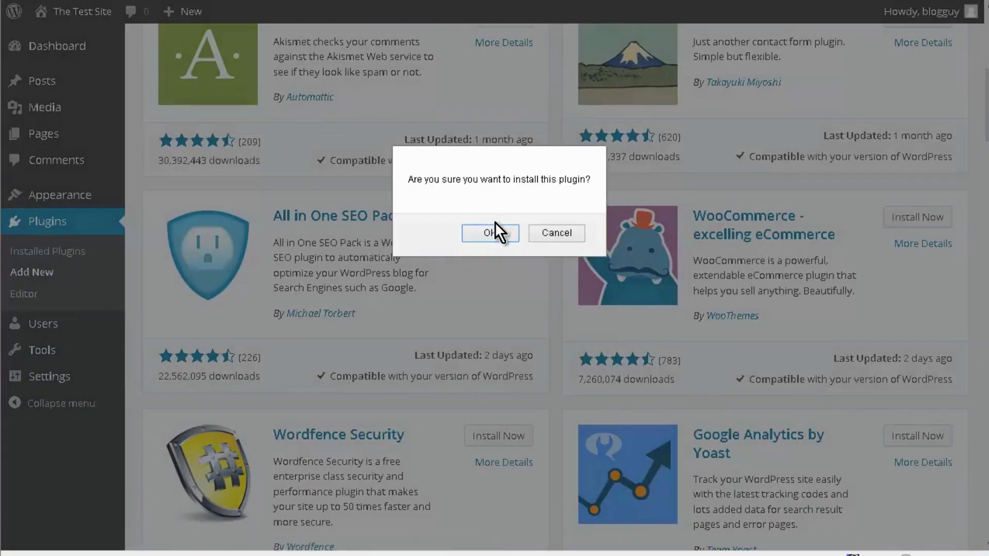
click(489, 235)
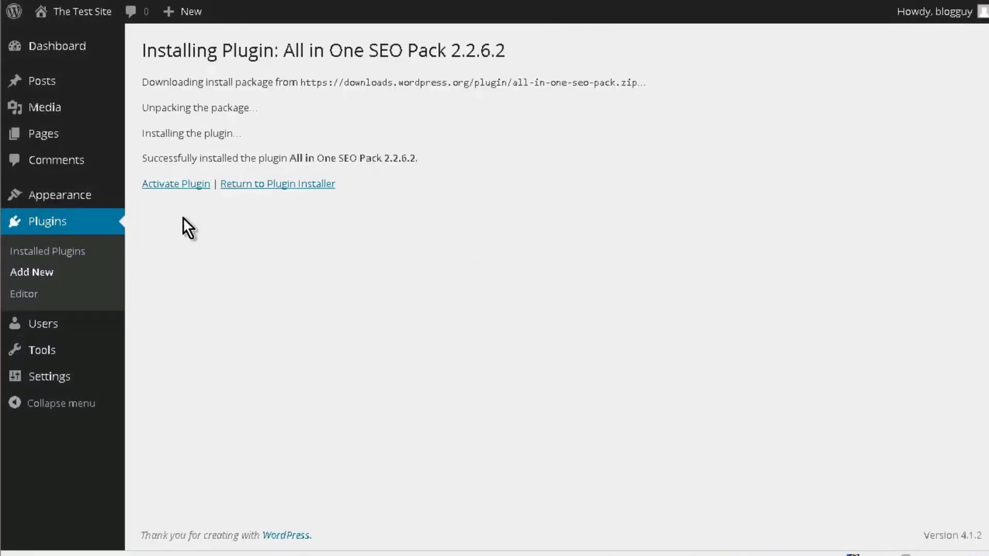
click(275, 185)
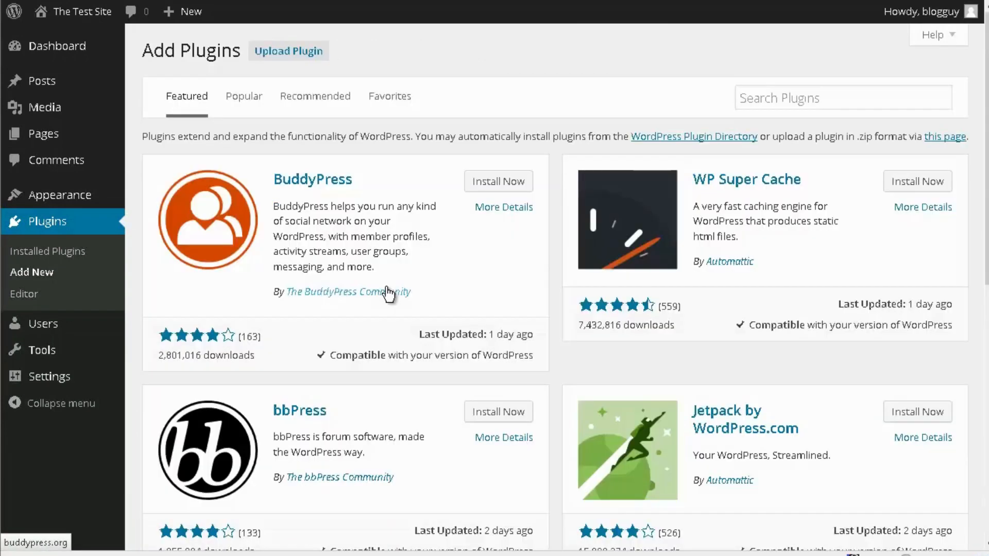
- Find Google XML Sitemaps 4.0.8 further down the Popular plugins list and install it
click(241, 101)
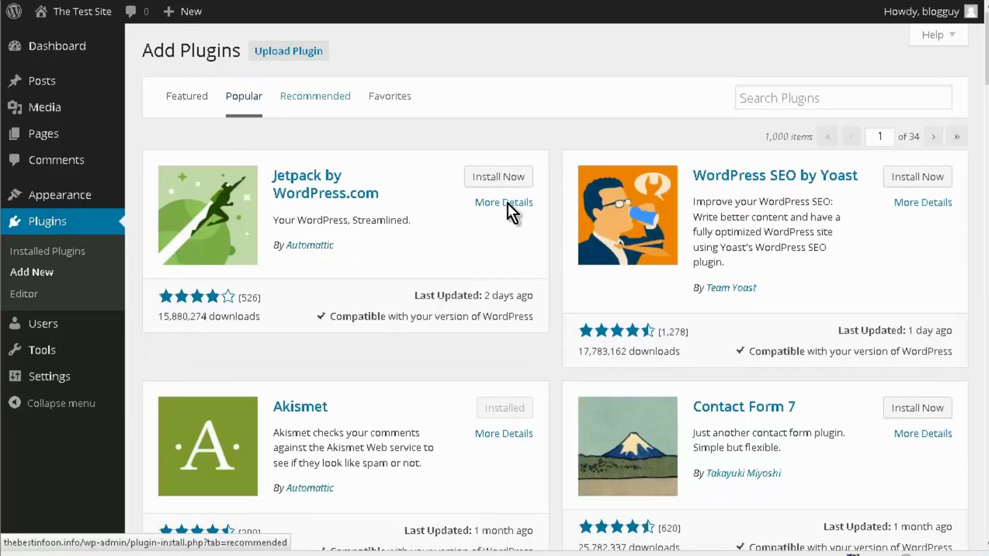
scroll(510, 209, down, 6)
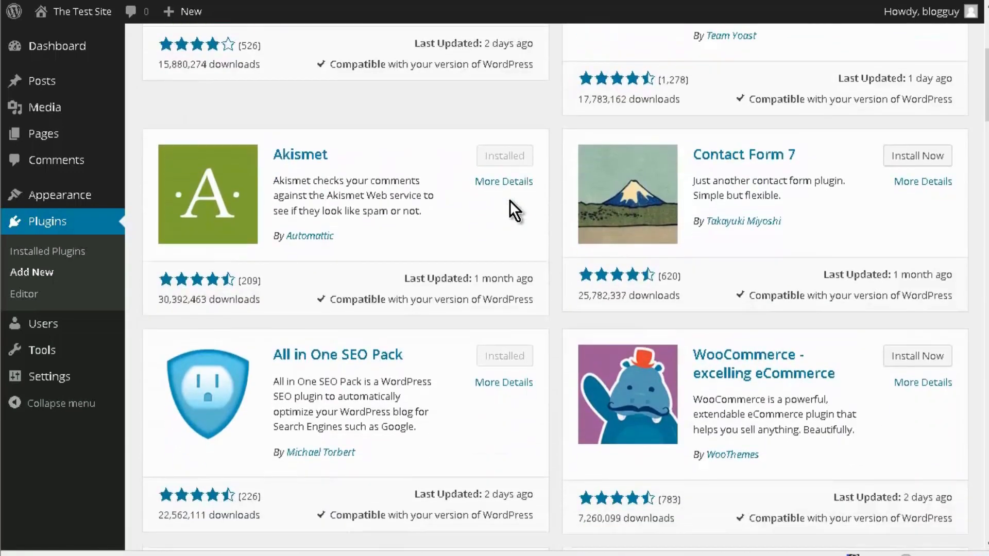
scroll(510, 199, down, 5)
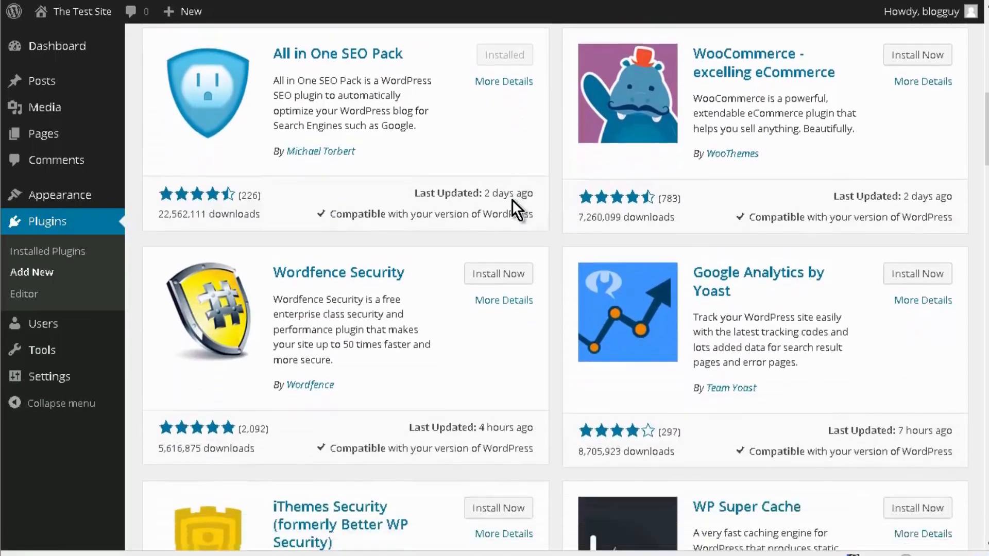
scroll(512, 200, down, 2)
scroll(511, 199, down, 15)
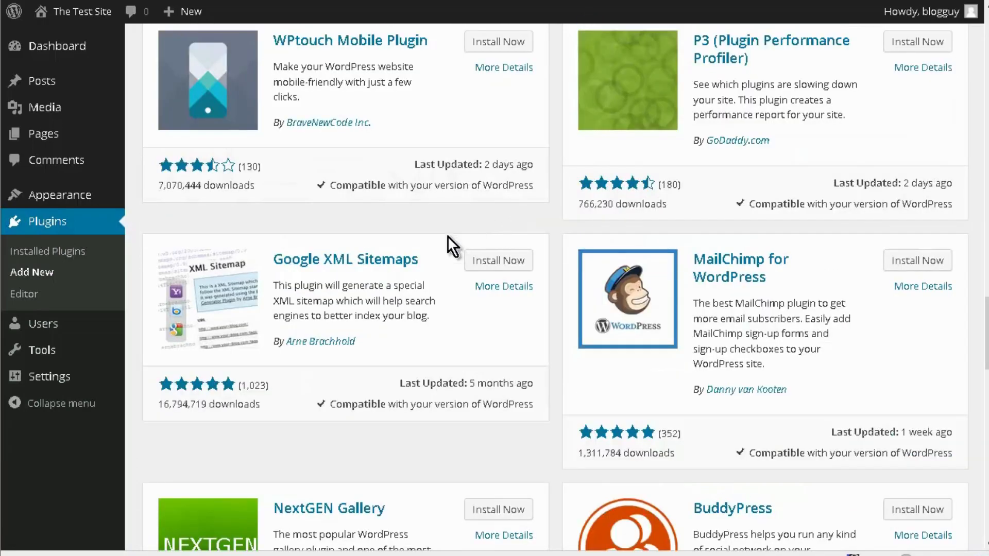
click(484, 257)
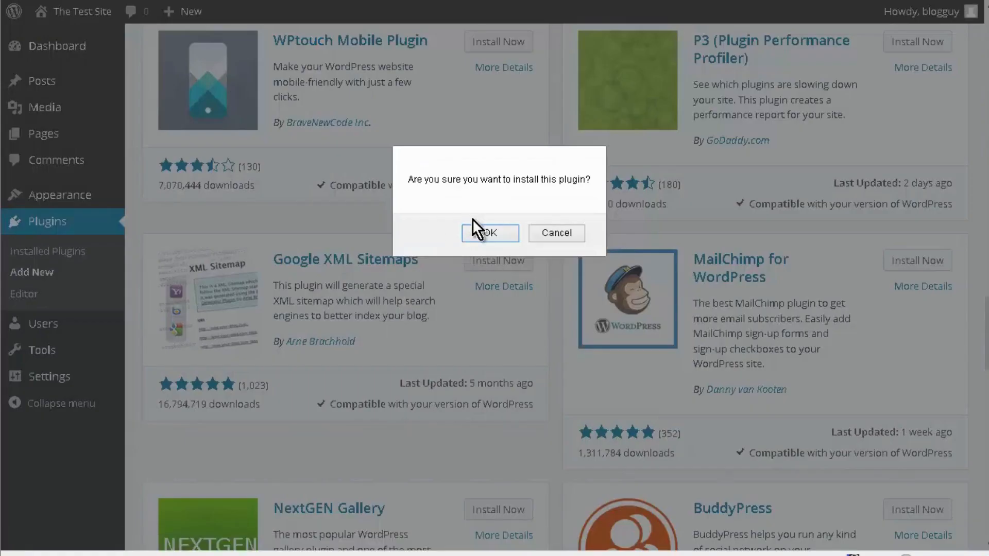
click(490, 233)
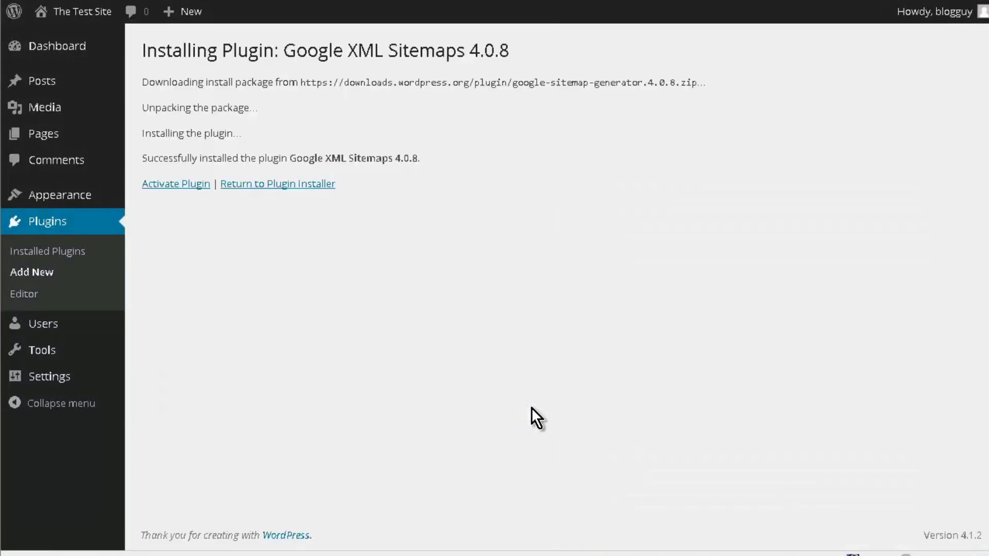
click(264, 184)
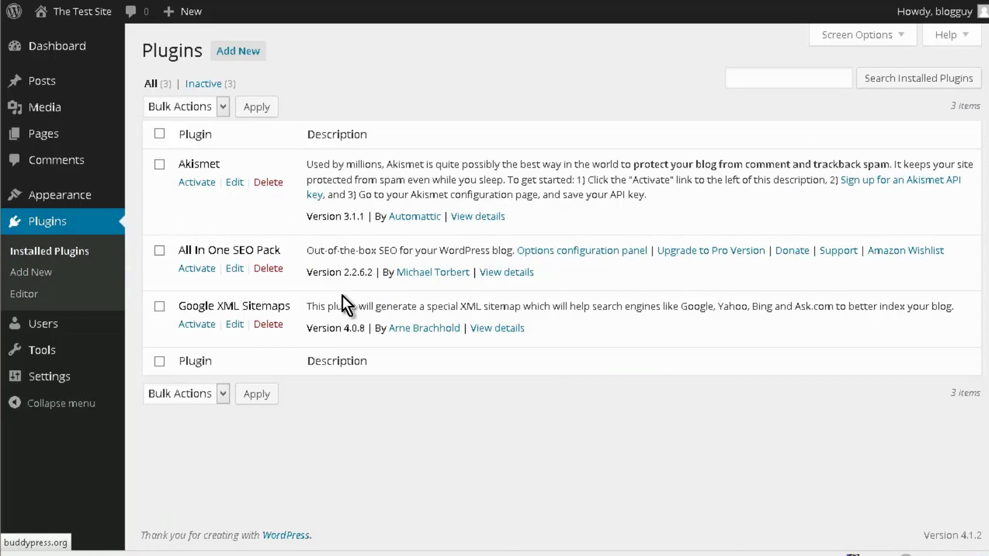
- Activate All In One SEO Pack, dismissing its welcome notice, and Google XML Sitemaps, then open Upload Plugin
click(194, 267)
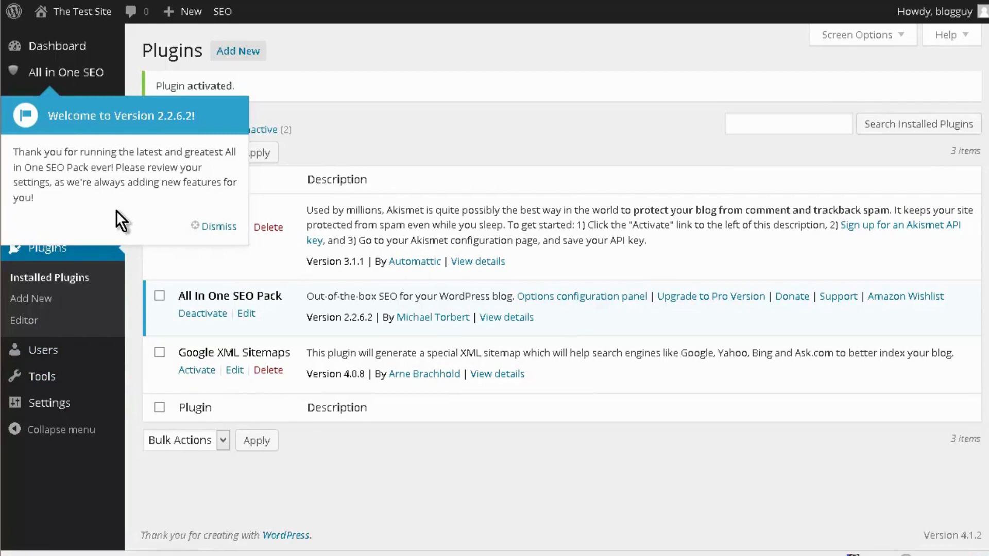
click(211, 227)
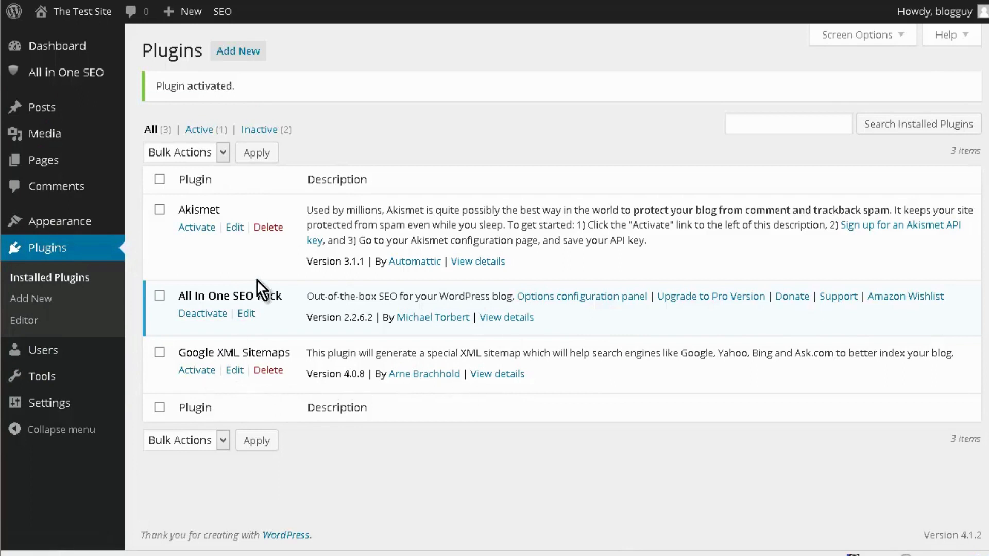
click(201, 371)
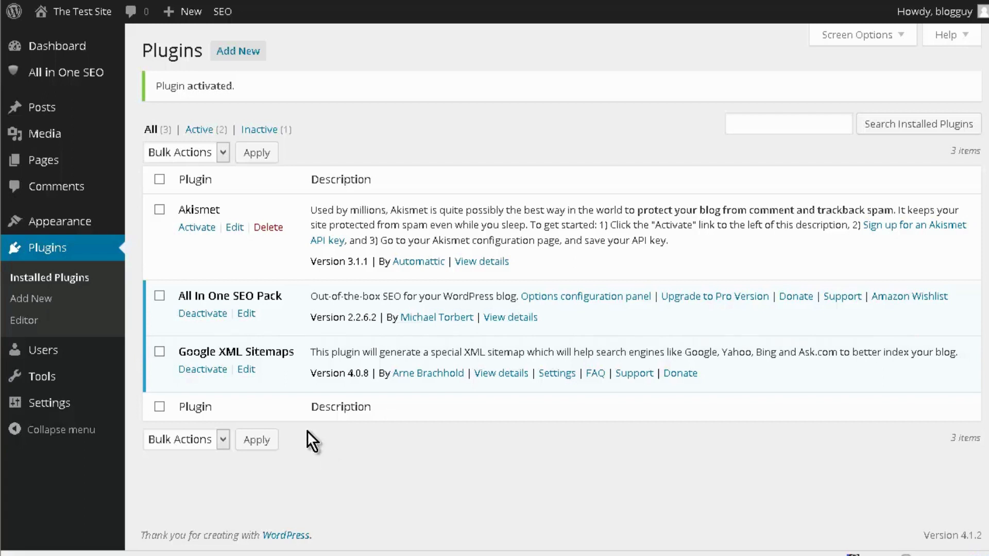
click(472, 274)
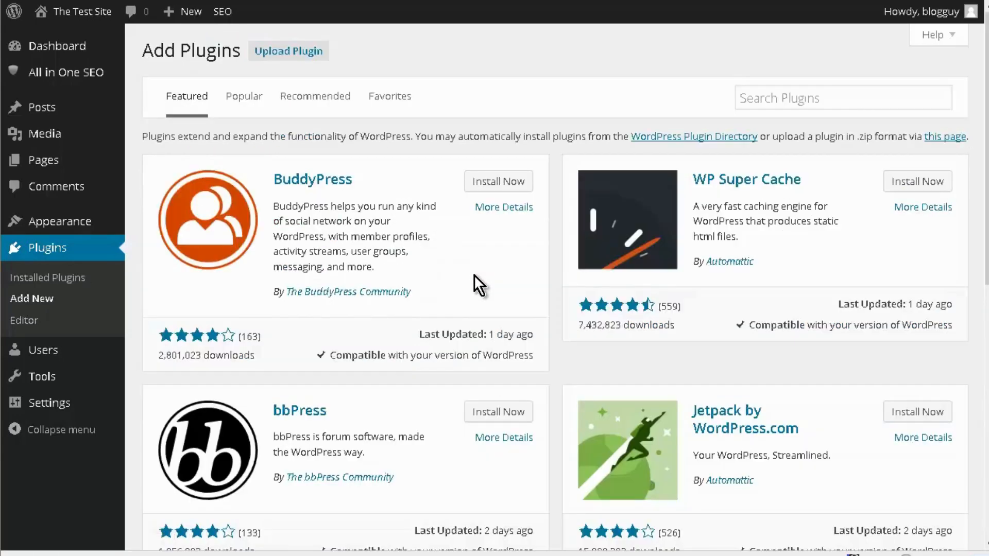
click(307, 49)
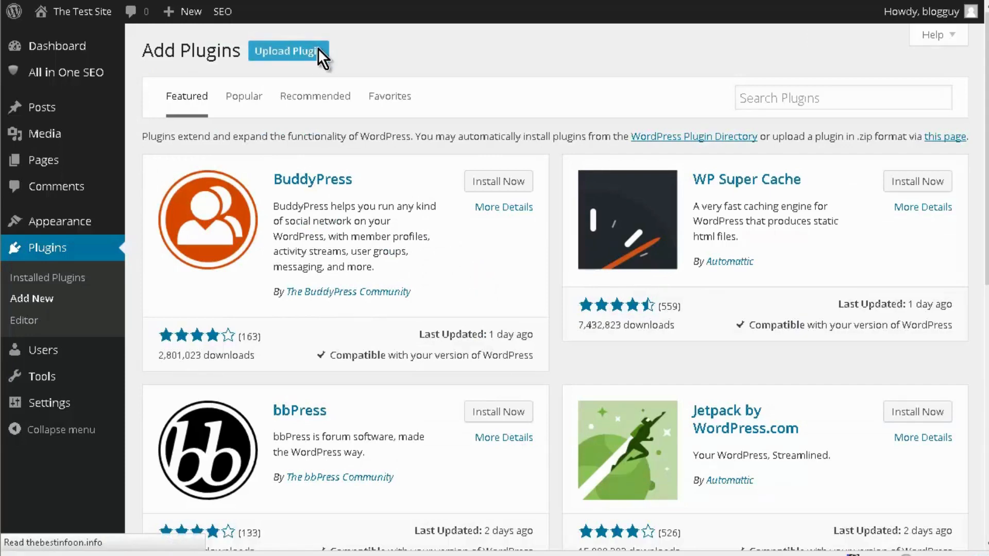